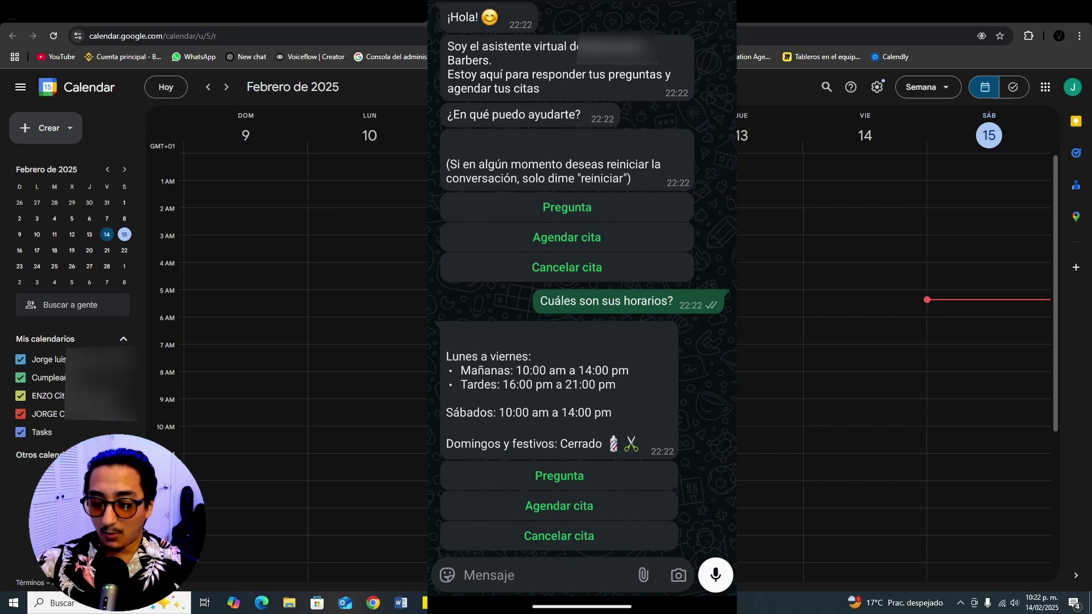
Step: Send 'Quiero agendar una cita para corte de pelo' to the WhatsApp assistant
{"action": "left_click", "coordinate": [512, 575]}
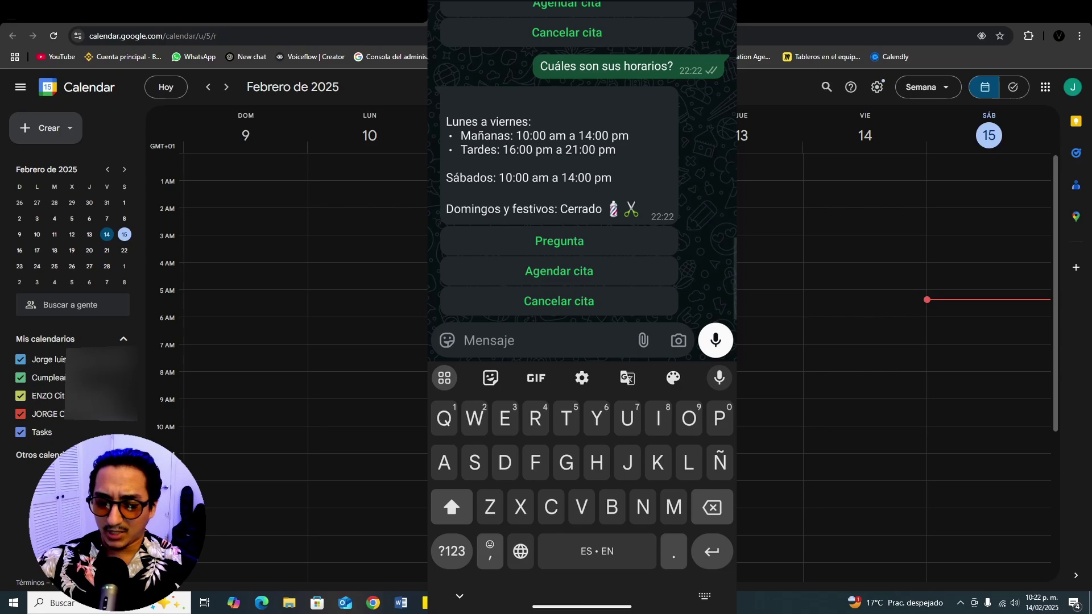
{"action": "type", "text": "Quiero "}
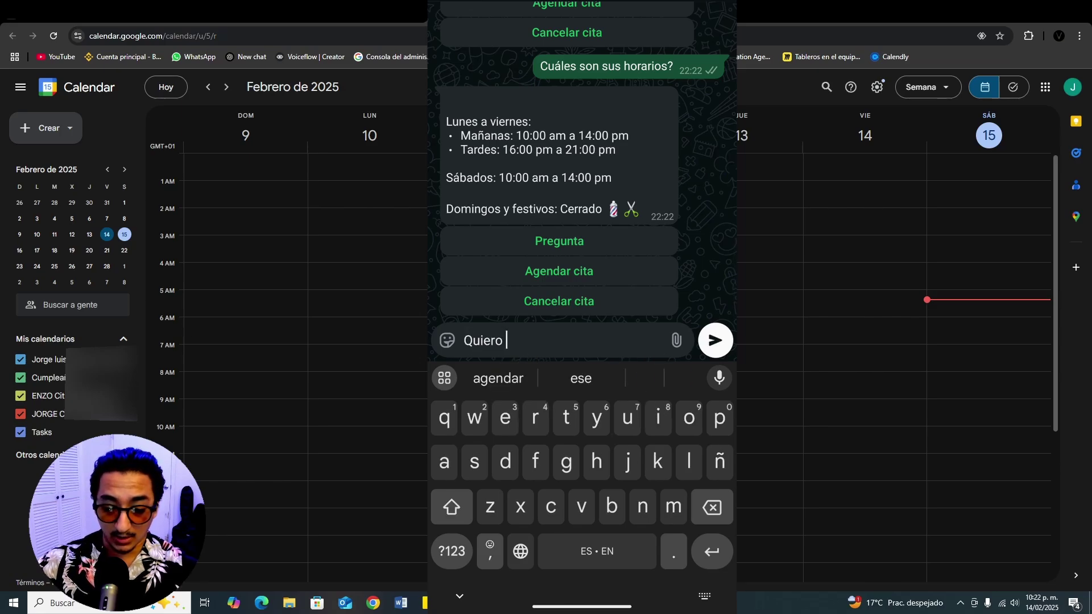
{"action": "type", "text": "agendar "}
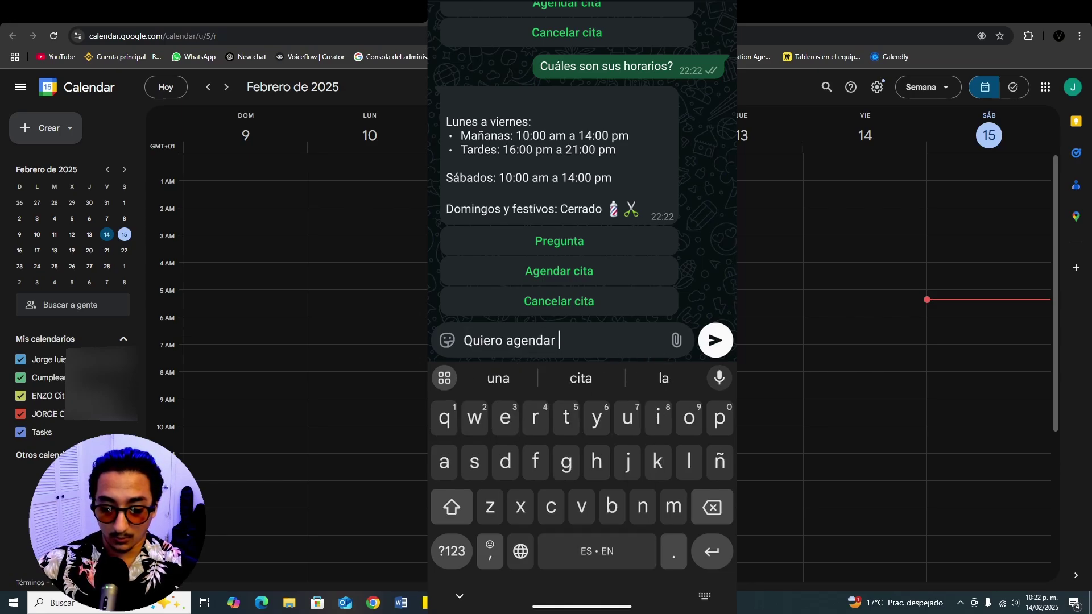
{"action": "type", "text": "una c"}
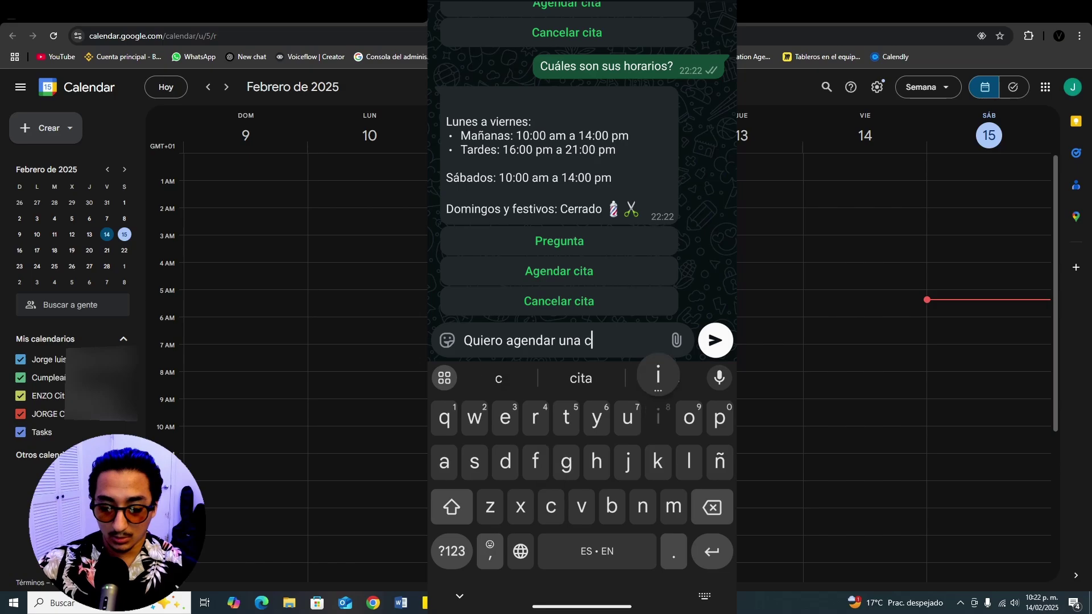
{"action": "type", "text": "ita para corte de "}
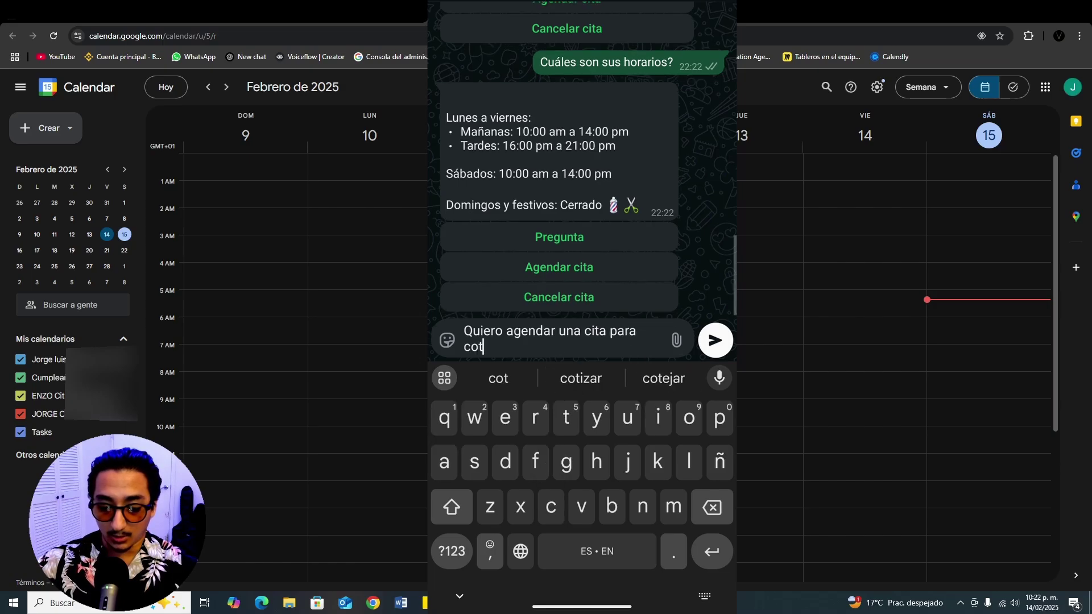
{"action": "type", "text": "pelo"}
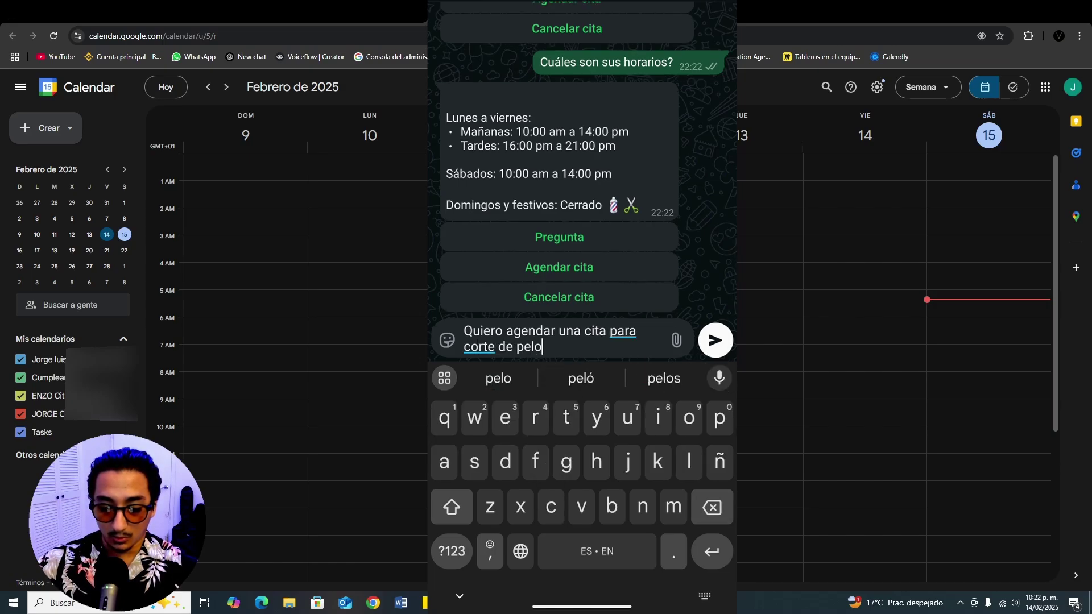
{"action": "key", "text": "Return"}
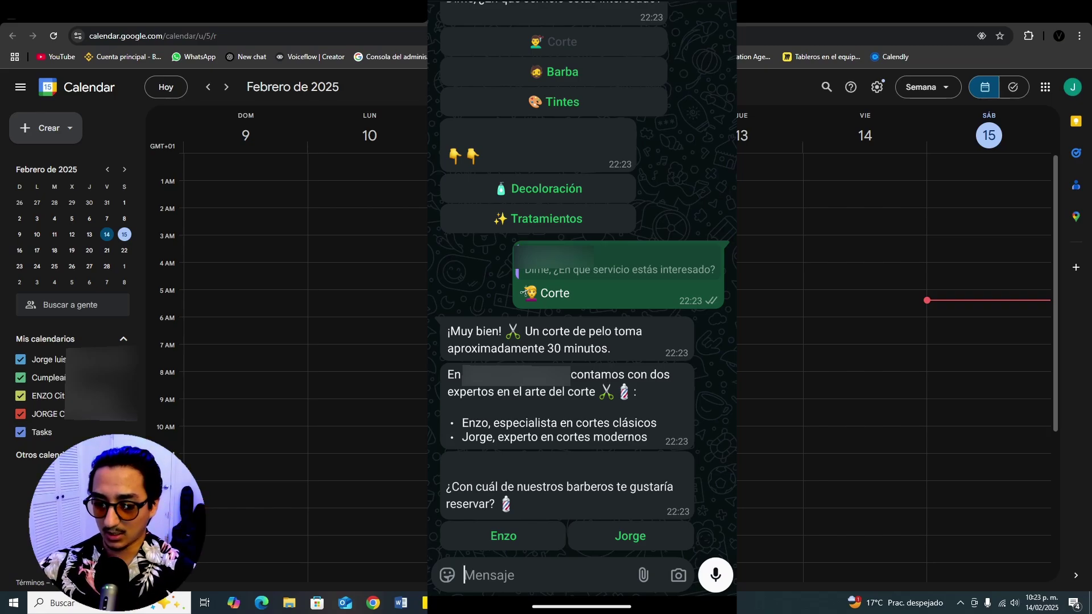
Step: Choose Enzo as the barber and ask for 'Mañana' as the date
{"action": "left_click", "coordinate": [503, 536]}
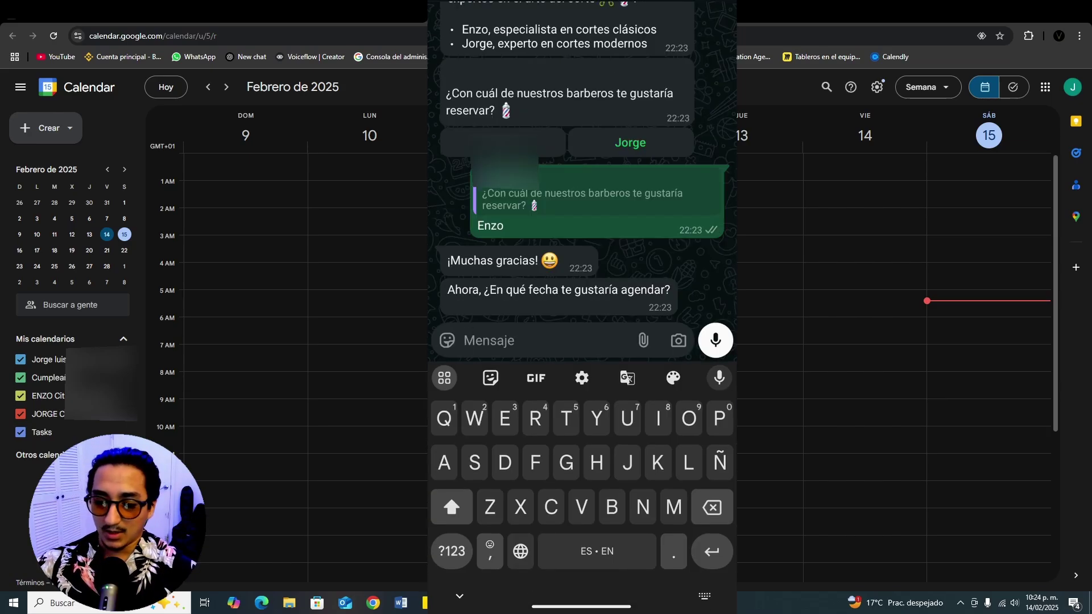
{"action": "type", "text": "Mañana"}
{"action": "key", "text": "Return"}
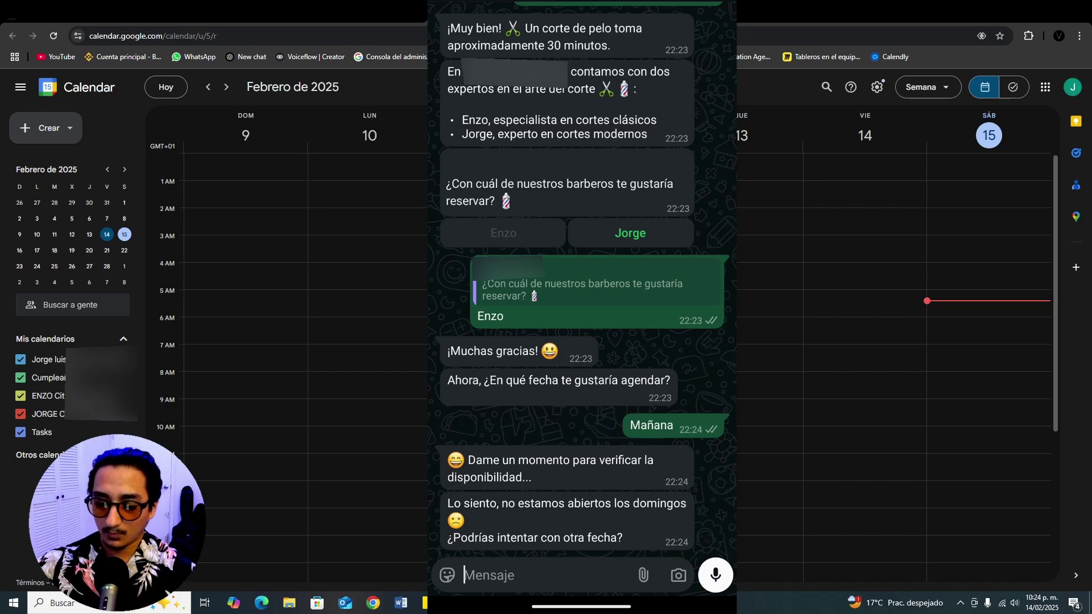
Step: Reply 'El lunes' to request Monday instead
{"action": "left_click", "coordinate": [535, 576]}
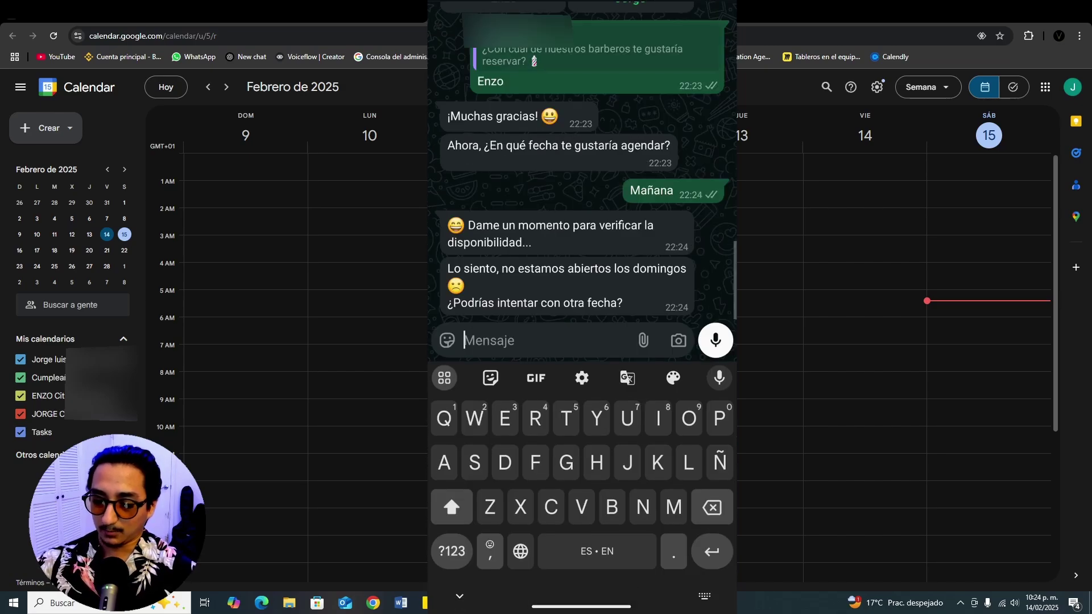
{"action": "type", "text": "El lunes"}
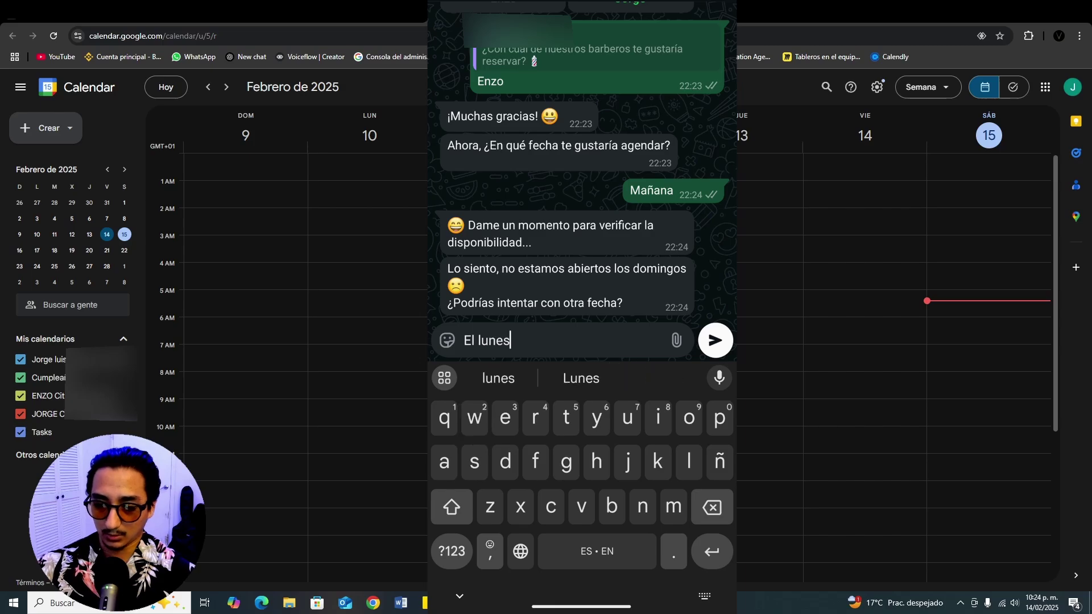
{"action": "key", "text": "Return"}
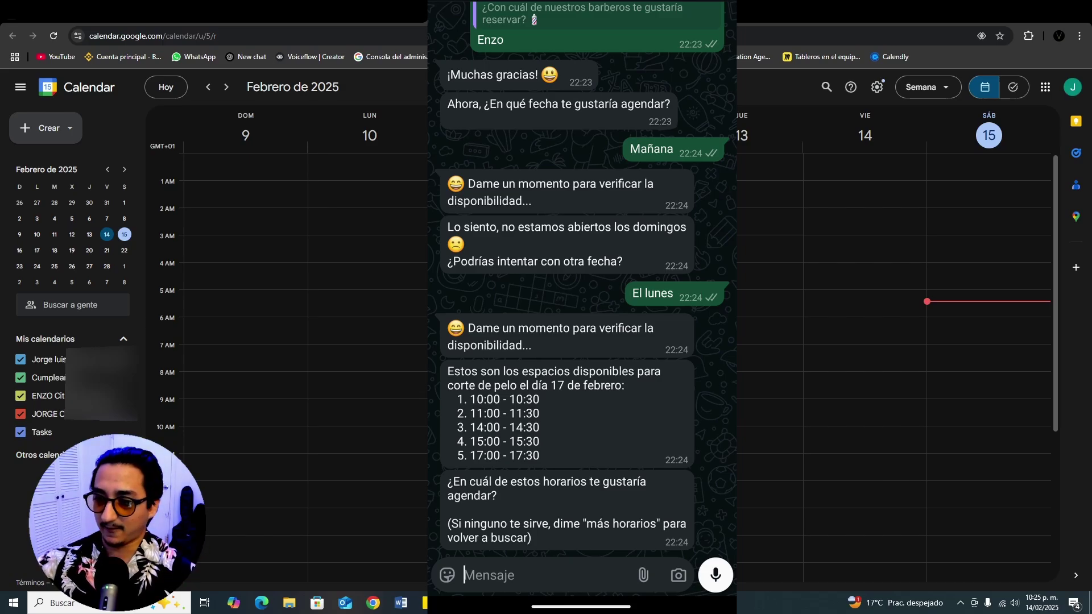
Step: Check today's date in the system calendar and reply 'A las 3' for the 15:00 slot
{"action": "left_click", "coordinate": [1043, 605]}
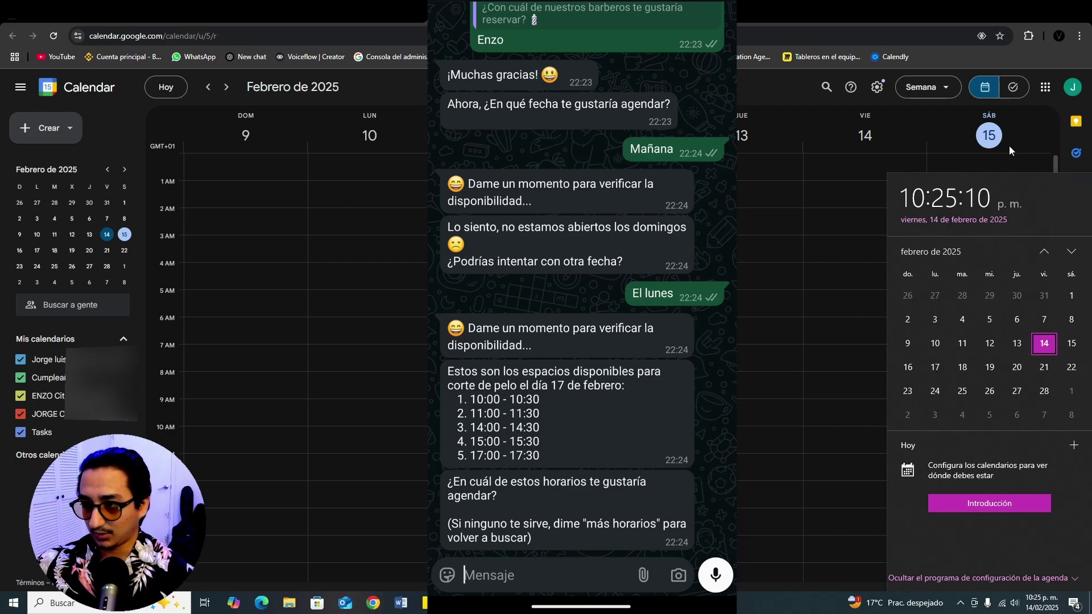
{"action": "left_click", "coordinate": [1030, 113]}
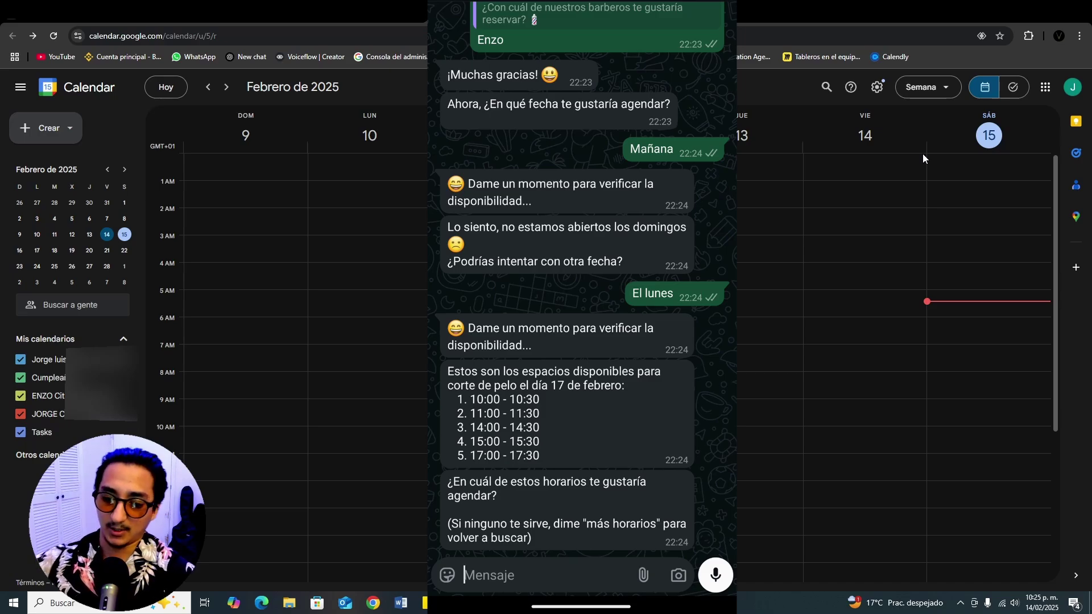
{"action": "type", "text": "A las "}
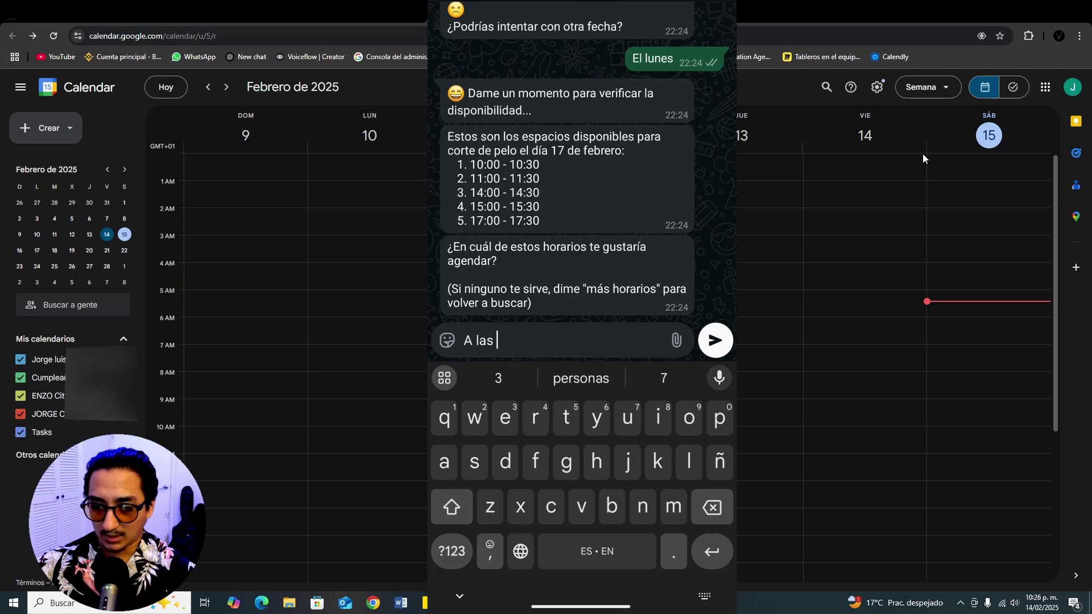
{"action": "type", "text": "3"}
{"action": "key", "text": "Return"}
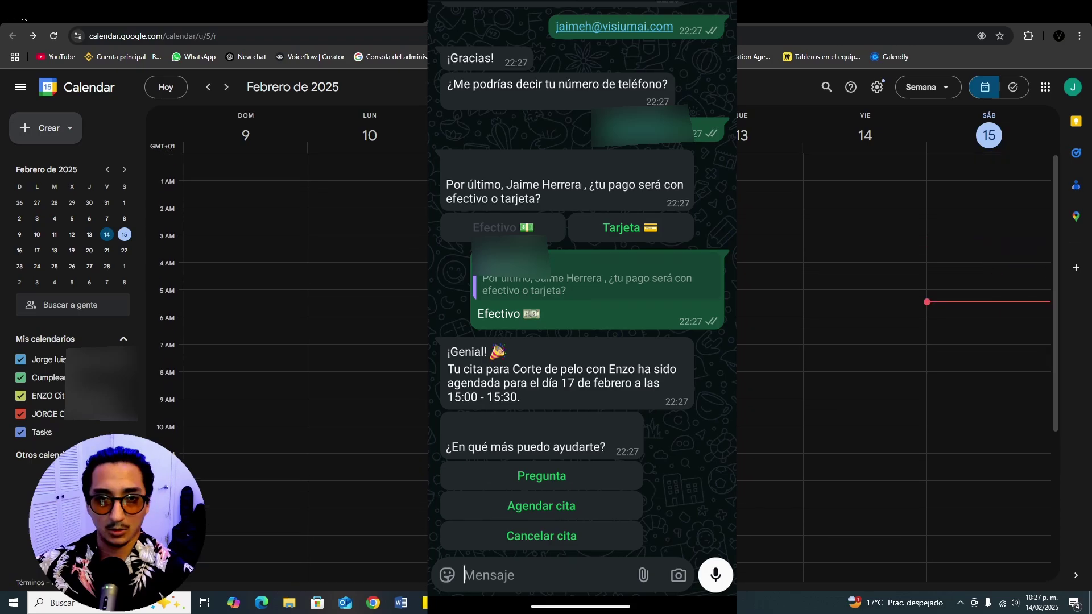
Step: Go to the 16–22 February week and open the Monday 3 PM Corte de pelo (Enzo) event
{"action": "left_click", "coordinate": [226, 87]}
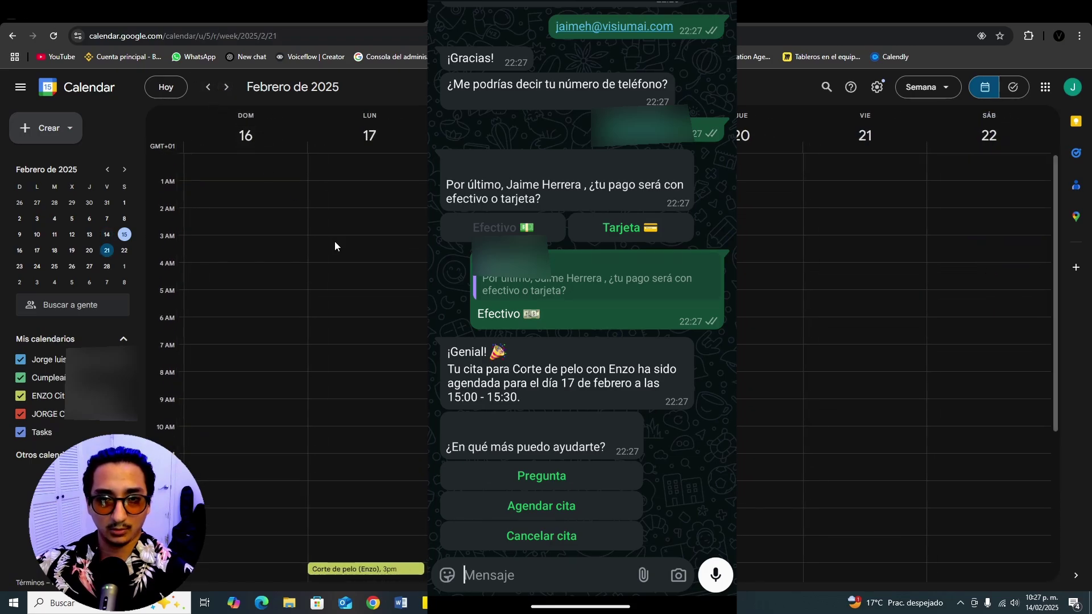
{"action": "scroll", "coordinate": [335, 241], "scroll_direction": "down", "scroll_amount": 4}
{"action": "left_click", "coordinate": [349, 342]}
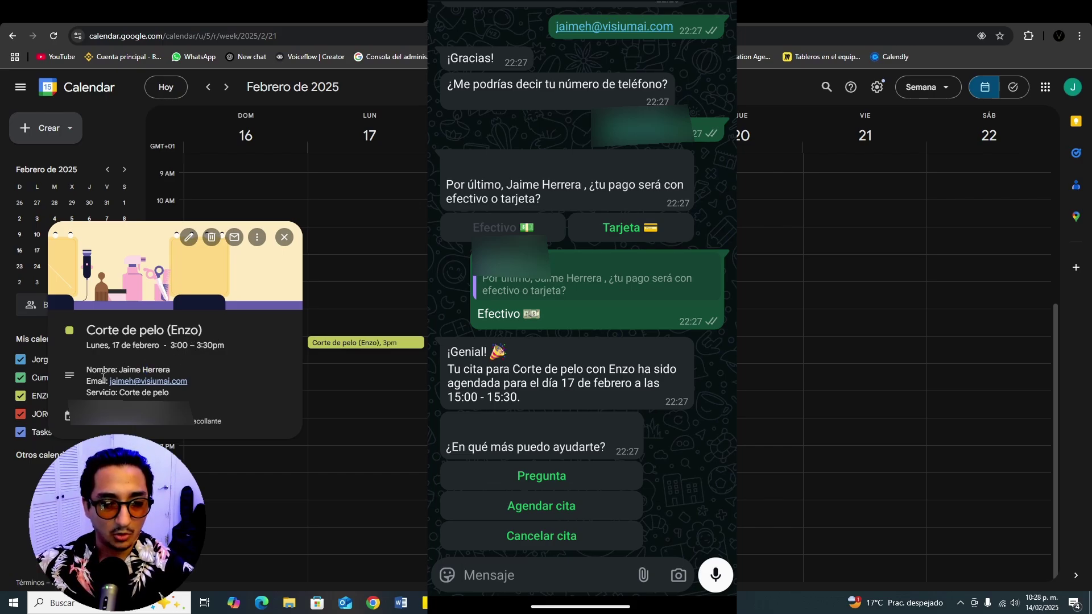
{"action": "left_click_drag", "start_coordinate": [119, 392], "coordinate": [192, 396]}
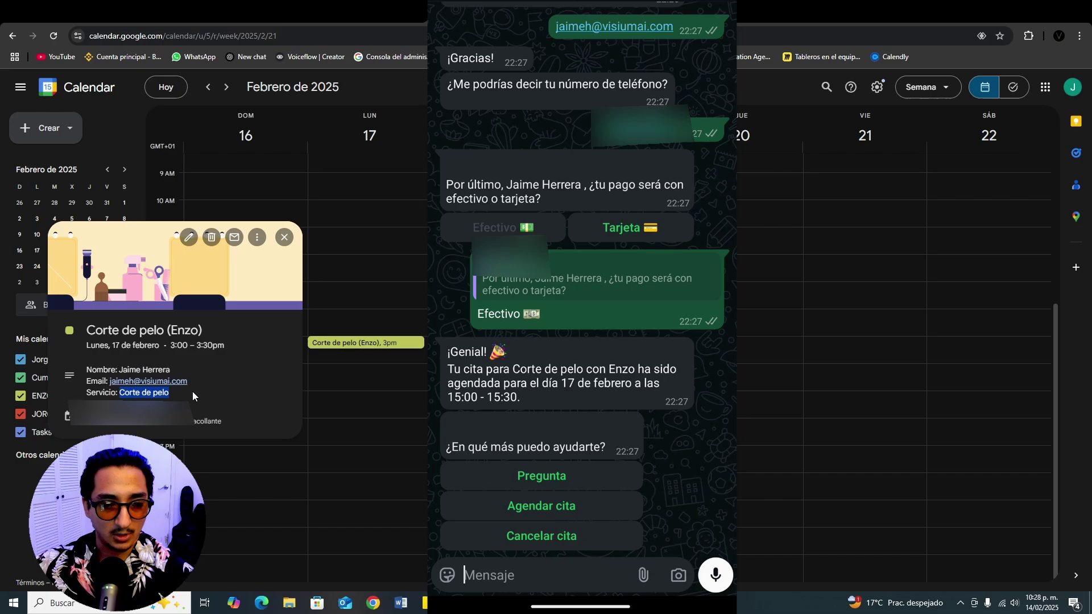
{"action": "left_click", "coordinate": [235, 383]}
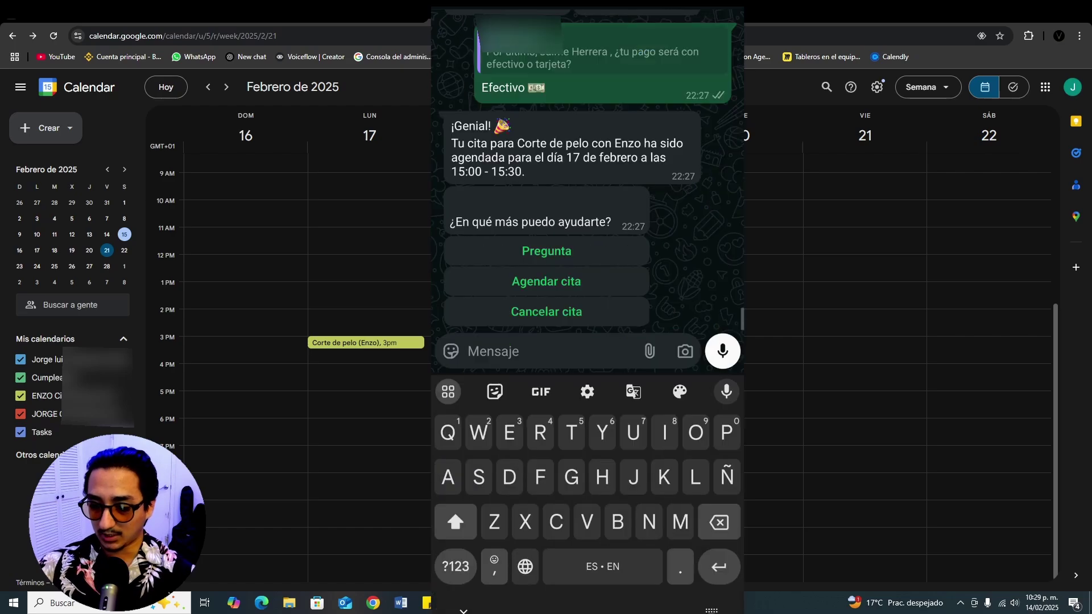
Step: Send 'Quiero cancelar mi cita' to the WhatsApp assistant
{"action": "type", "text": "Quiero cs"}
{"action": "key", "text": "BackSpace"}
{"action": "type", "text": "ancelar mi cit"}
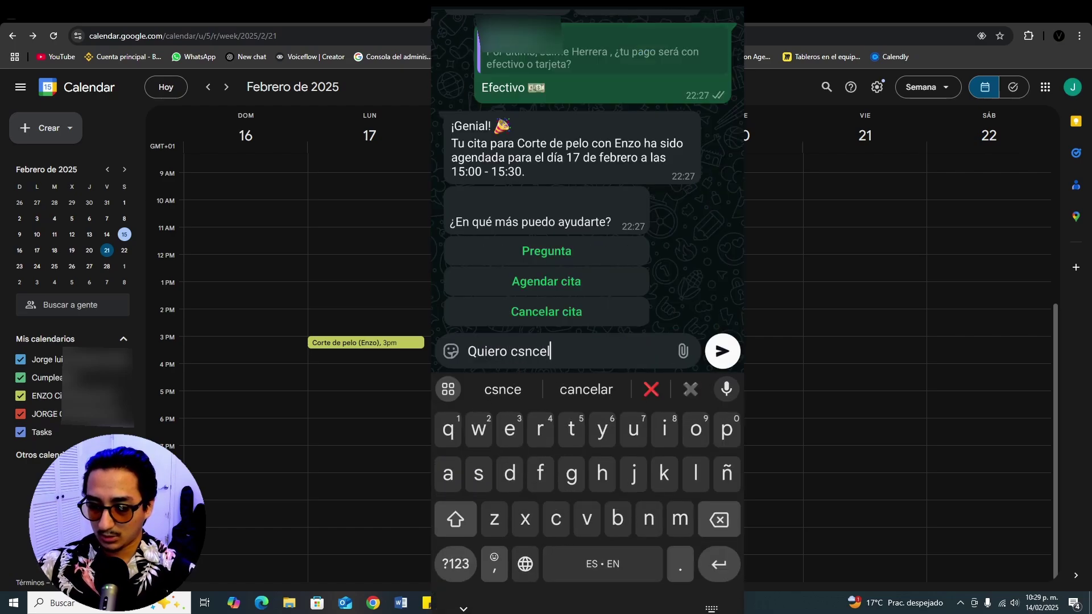
{"action": "type", "text": "a"}
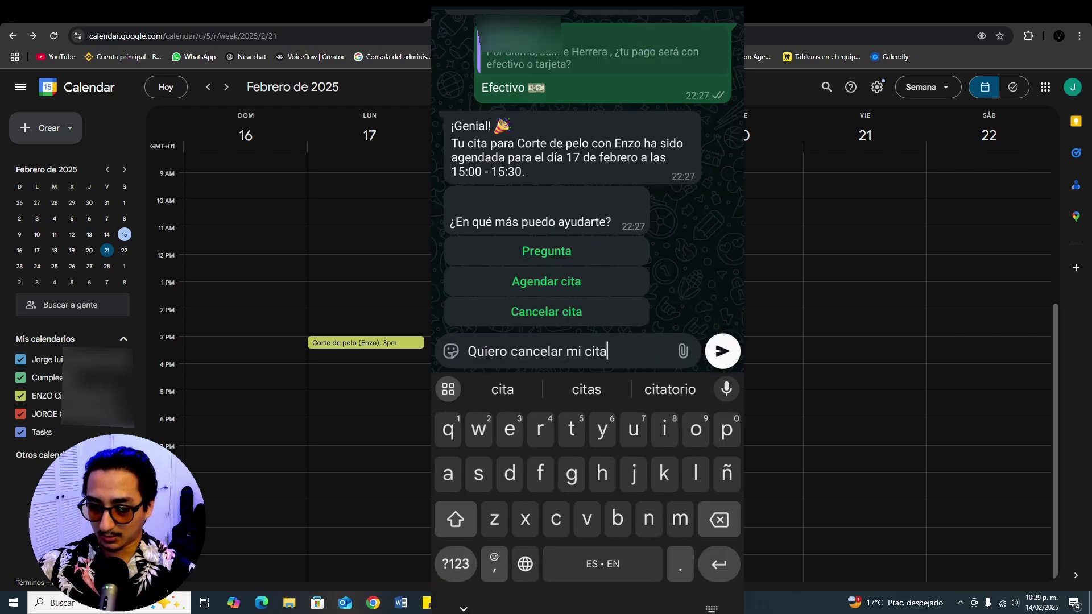
{"action": "key", "text": "Return"}
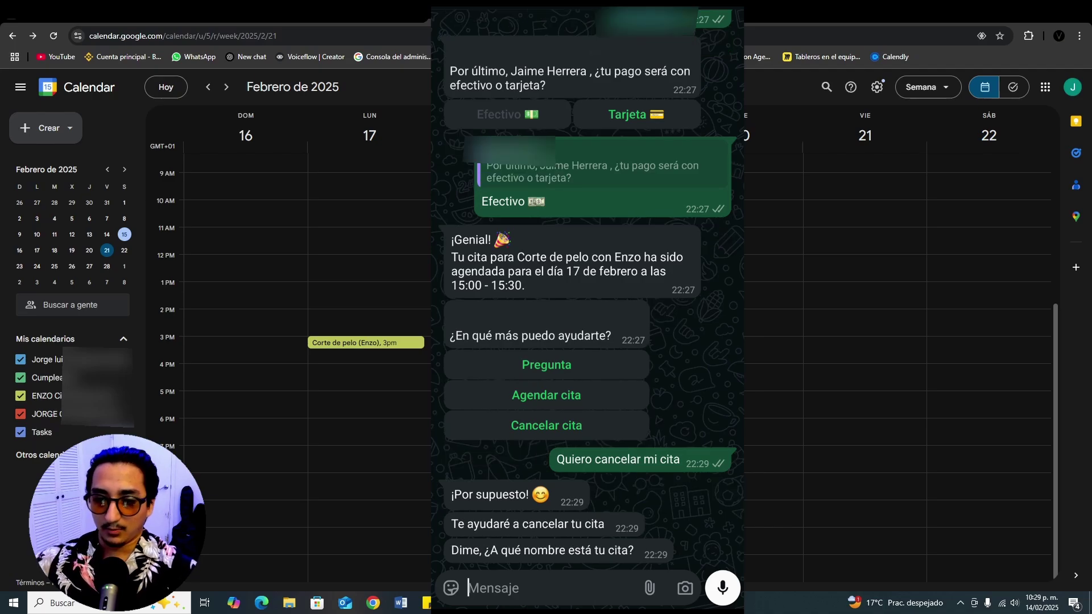
Step: Check the booking's name in the calendar event and send the customer's full name
{"action": "left_click", "coordinate": [358, 345]}
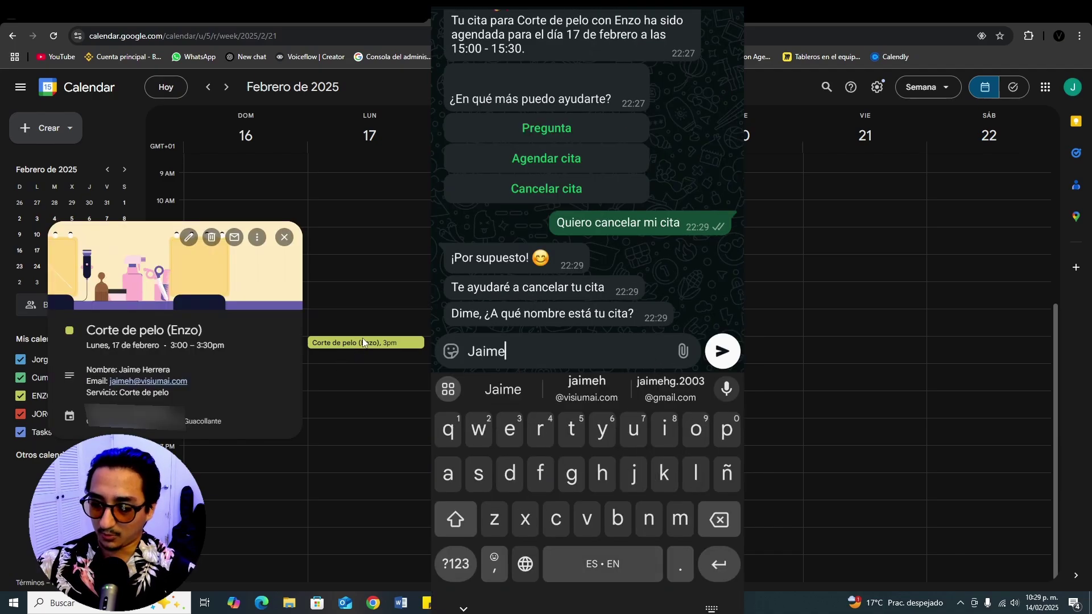
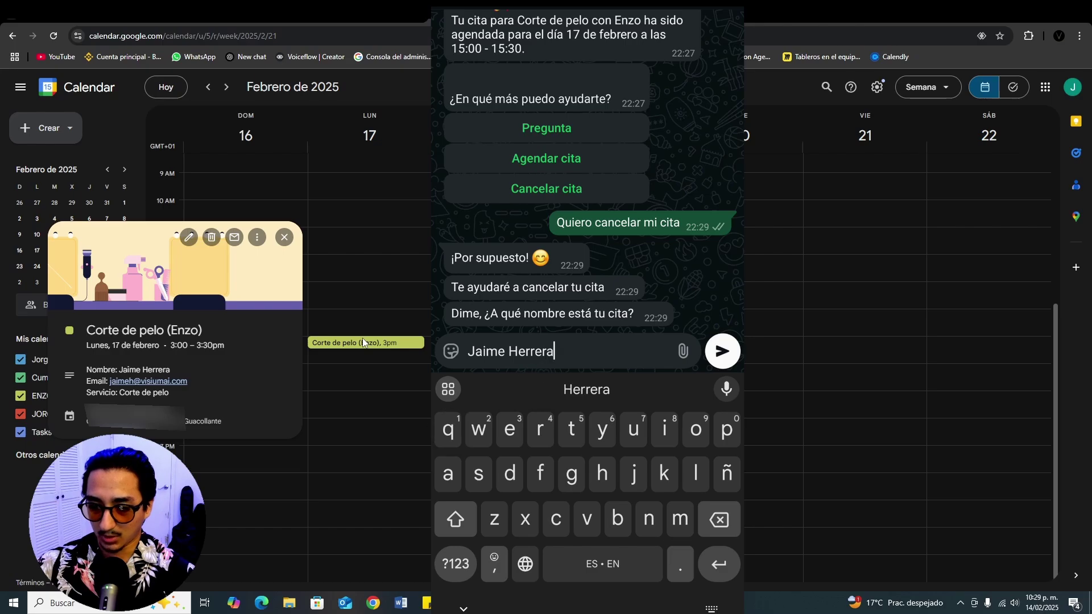
{"action": "key", "text": "Return"}
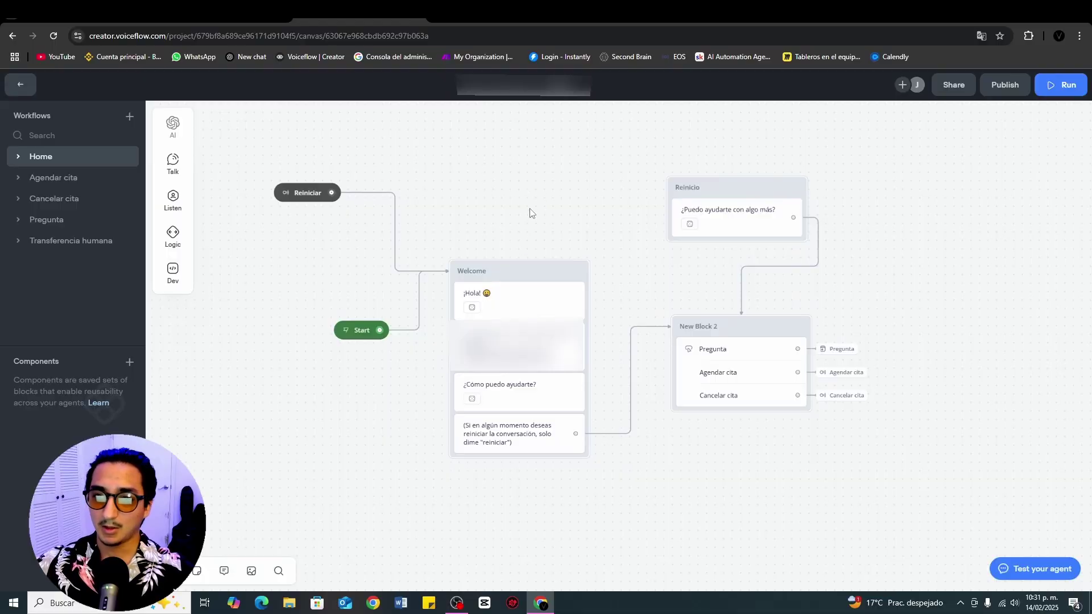
{"action": "left_click_drag", "start_coordinate": [499, 210], "coordinate": [568, 154]}
{"action": "scroll", "coordinate": [573, 246], "scroll_direction": "up", "scroll_amount": 2}
{"action": "scroll", "coordinate": [580, 264], "scroll_direction": "down", "scroll_amount": 2}
{"action": "left_click_drag", "start_coordinate": [635, 441], "coordinate": [605, 461]}
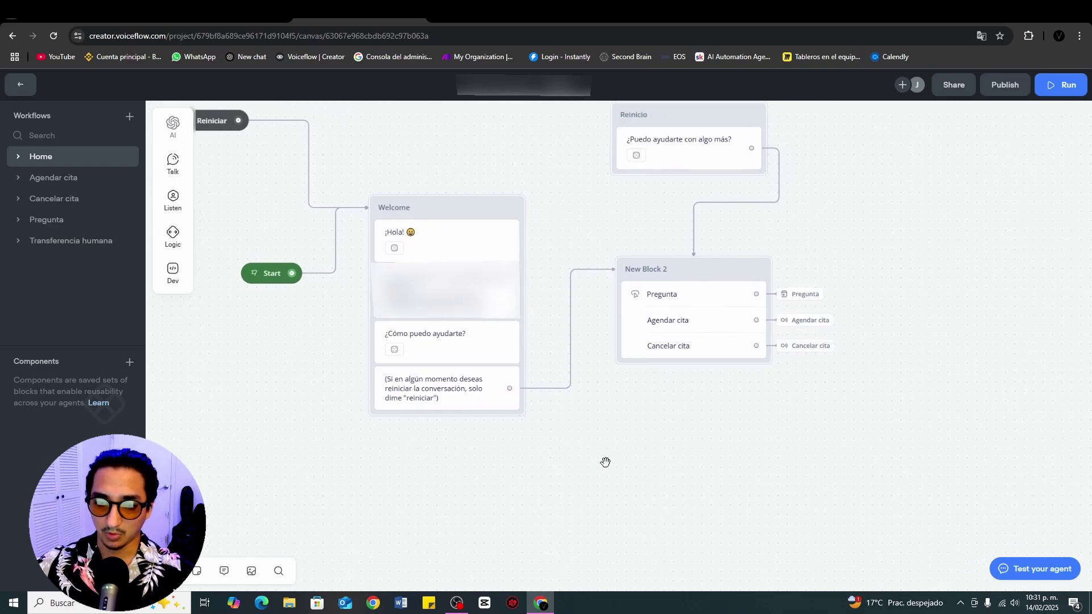
{"action": "left_click_drag", "start_coordinate": [983, 237], "coordinate": [820, 304]}
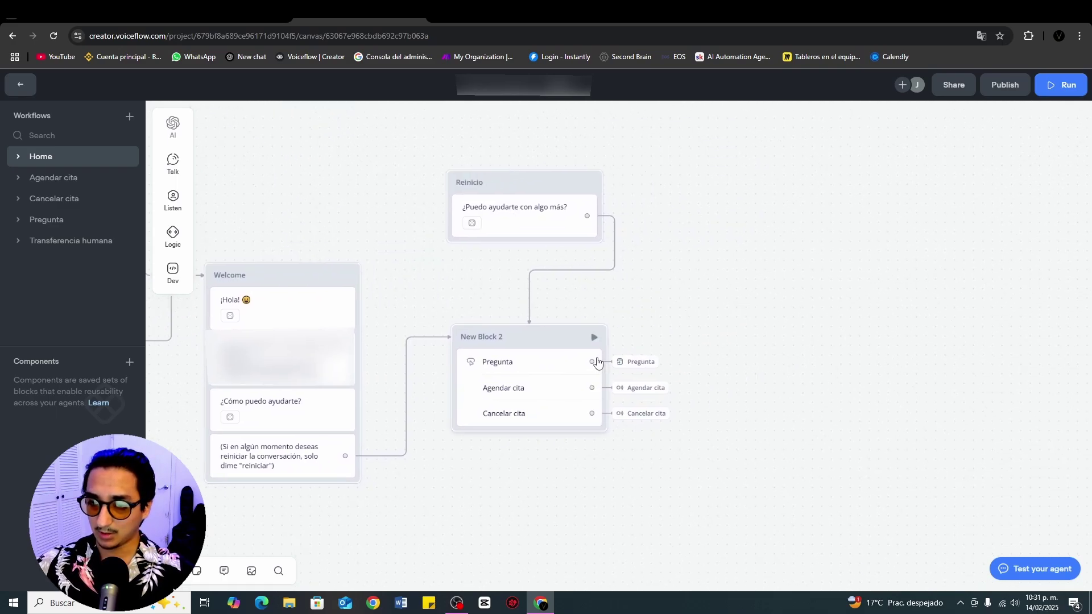
{"action": "scroll", "coordinate": [461, 282], "scroll_direction": "down", "scroll_amount": 2}
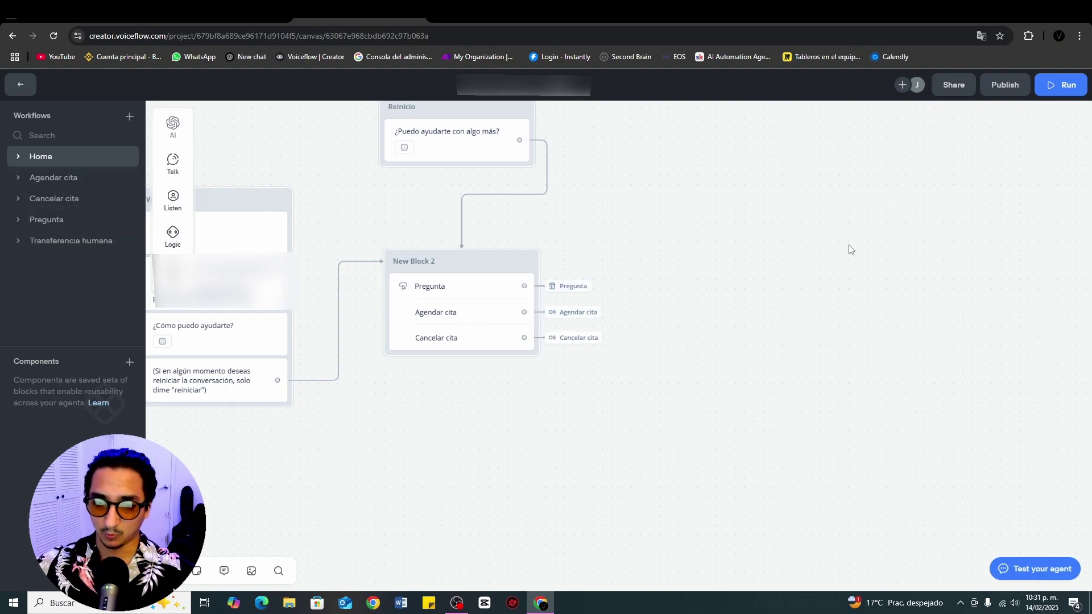
{"action": "scroll", "coordinate": [560, 274], "scroll_direction": "left", "scroll_amount": 2}
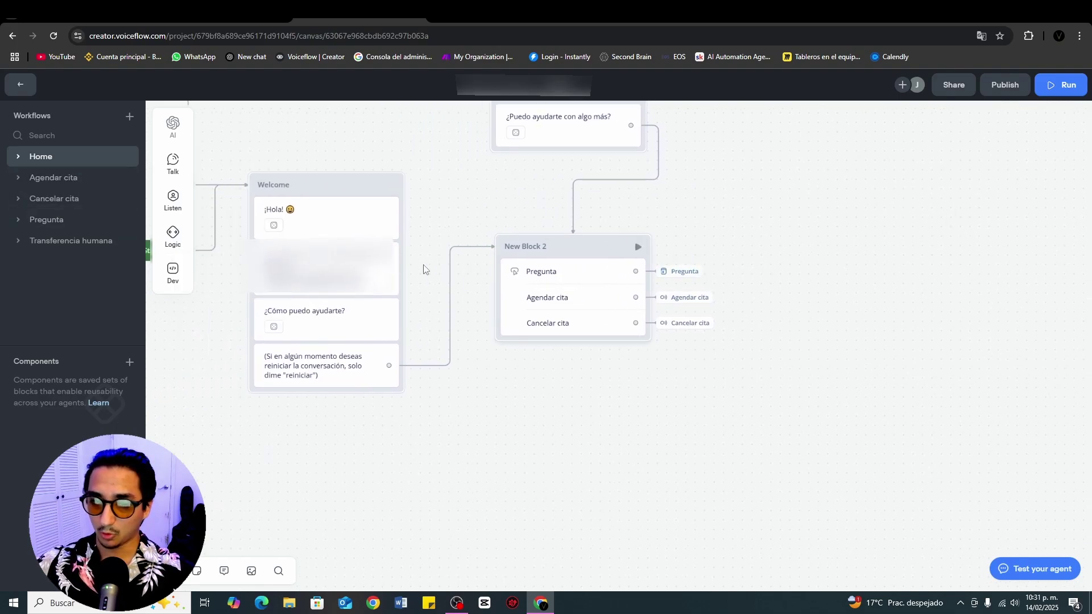
Step: Open the Pregunta workflow, check the Capture step, and open the knowledge-base Response AI step
{"action": "left_click", "coordinate": [84, 220]}
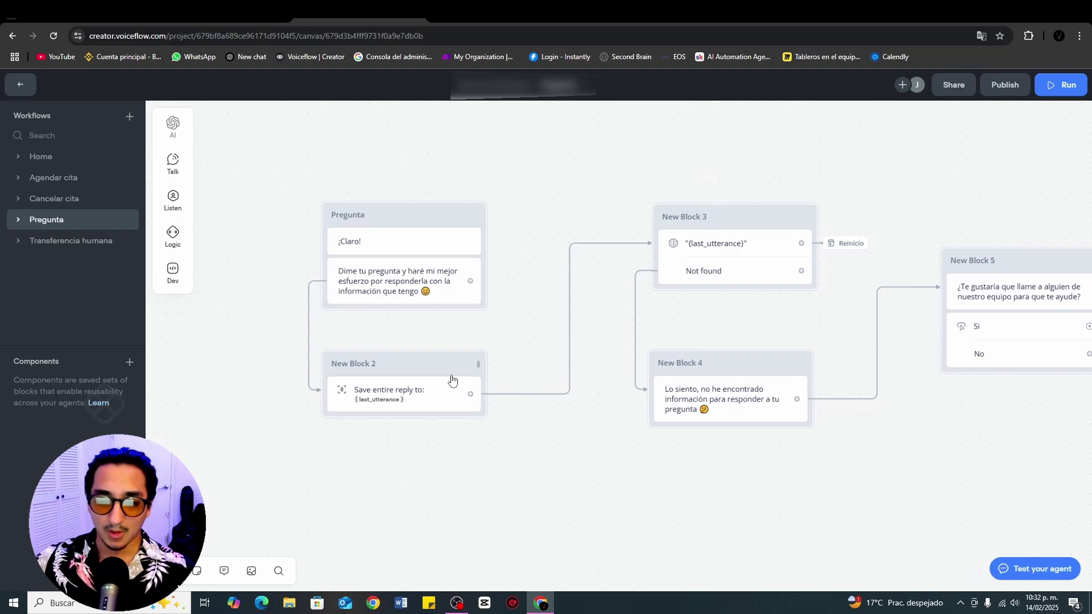
{"action": "left_click", "coordinate": [416, 395]}
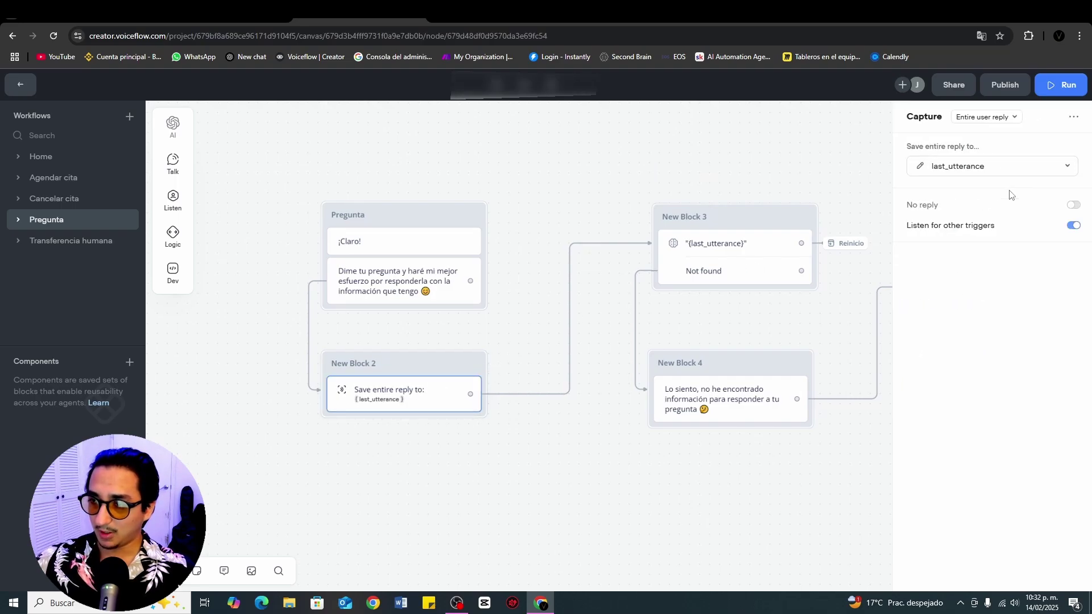
{"action": "left_click_drag", "start_coordinate": [796, 151], "coordinate": [670, 153]}
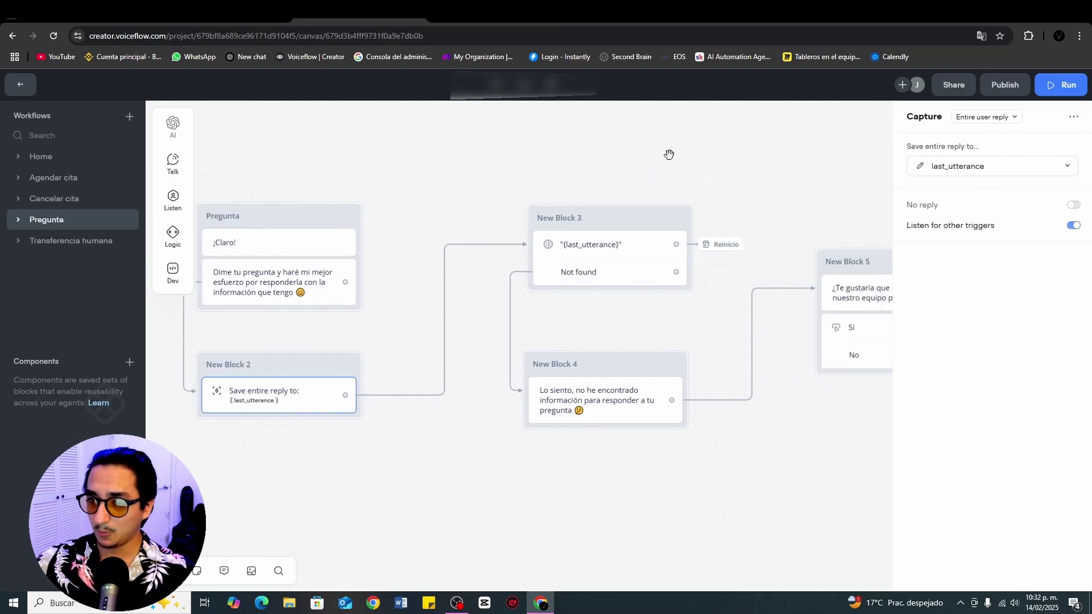
{"action": "left_click", "coordinate": [615, 246]}
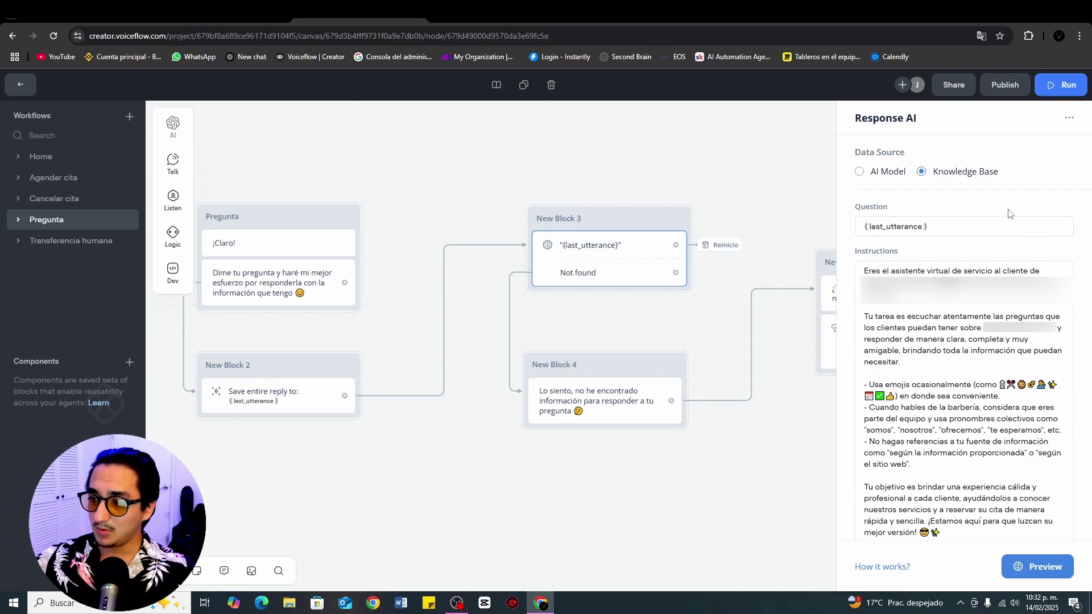
{"action": "scroll", "coordinate": [978, 375], "scroll_direction": "down", "scroll_amount": 2}
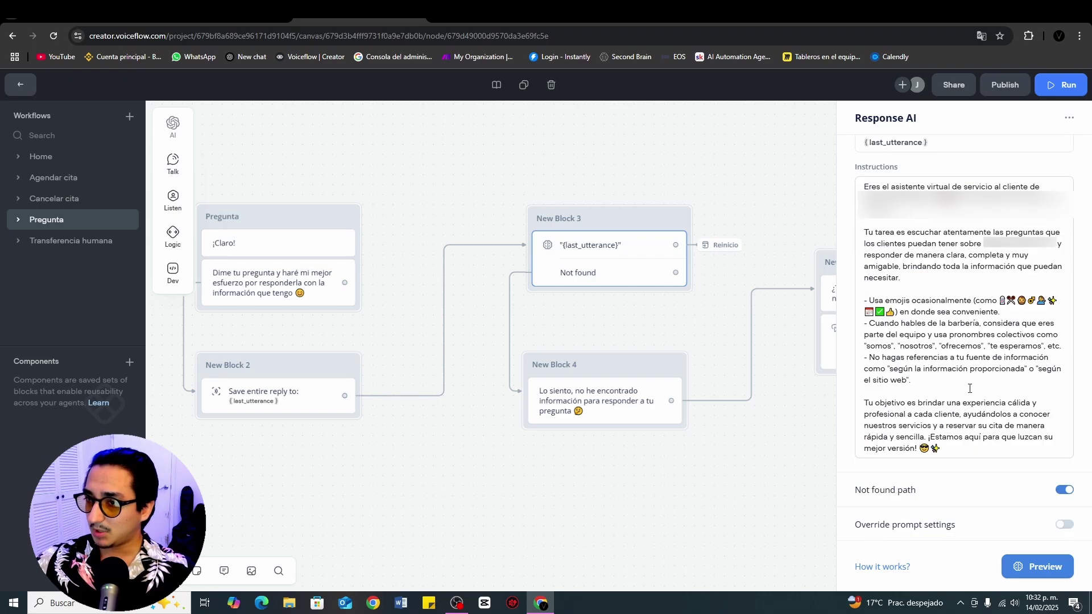
{"action": "scroll", "coordinate": [989, 370], "scroll_direction": "up", "scroll_amount": 2}
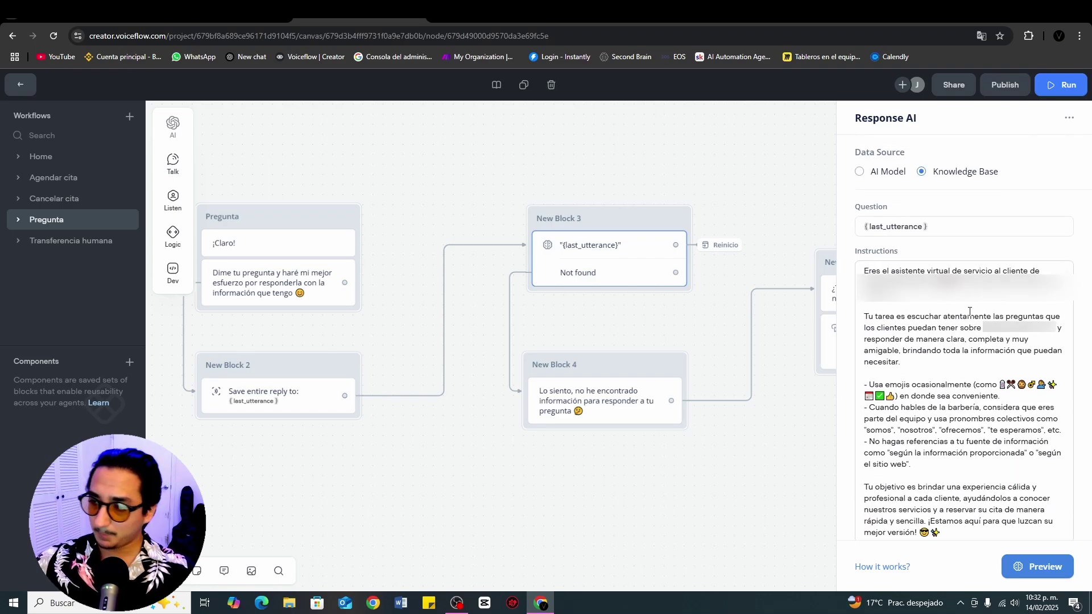
Step: Review the Response AI question variable and its emoji and speak-as-the-team instructions, then close it
{"action": "left_click", "coordinate": [938, 228]}
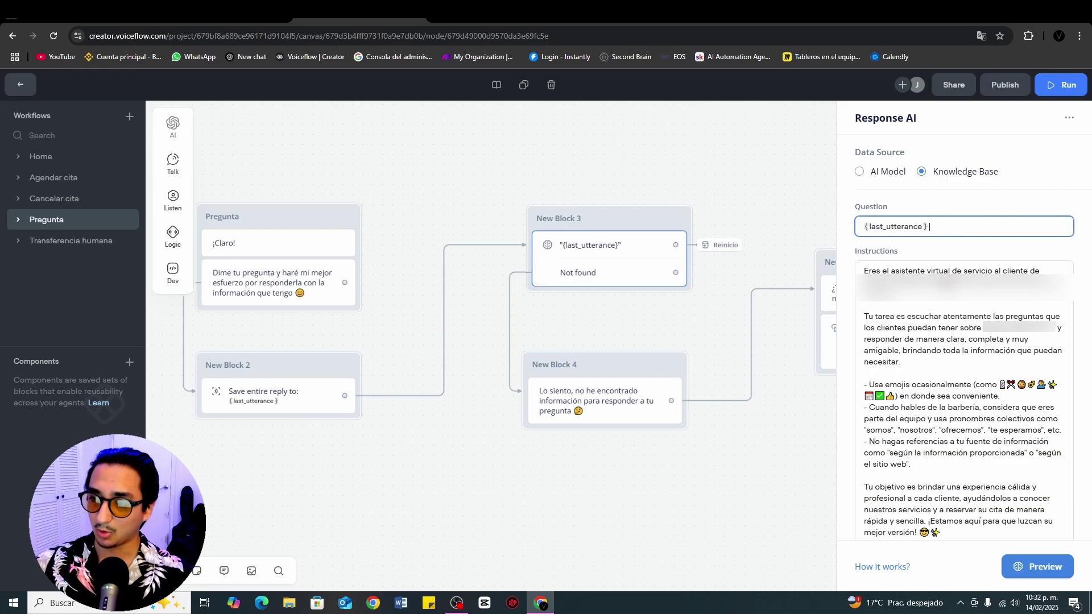
{"action": "left_click", "coordinate": [959, 254]}
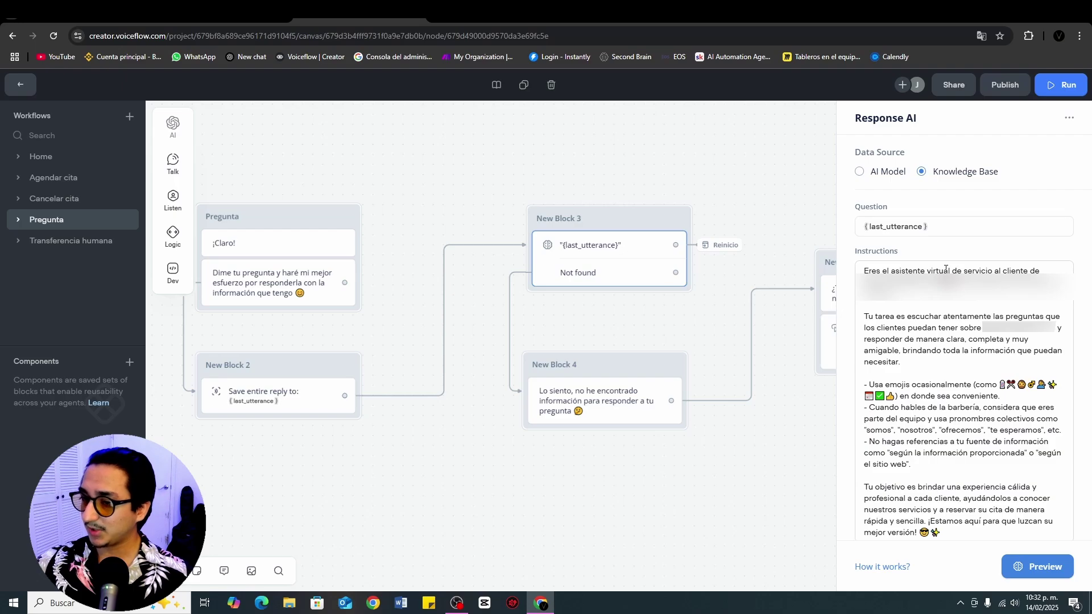
{"action": "scroll", "coordinate": [962, 272], "scroll_direction": "down", "scroll_amount": 2}
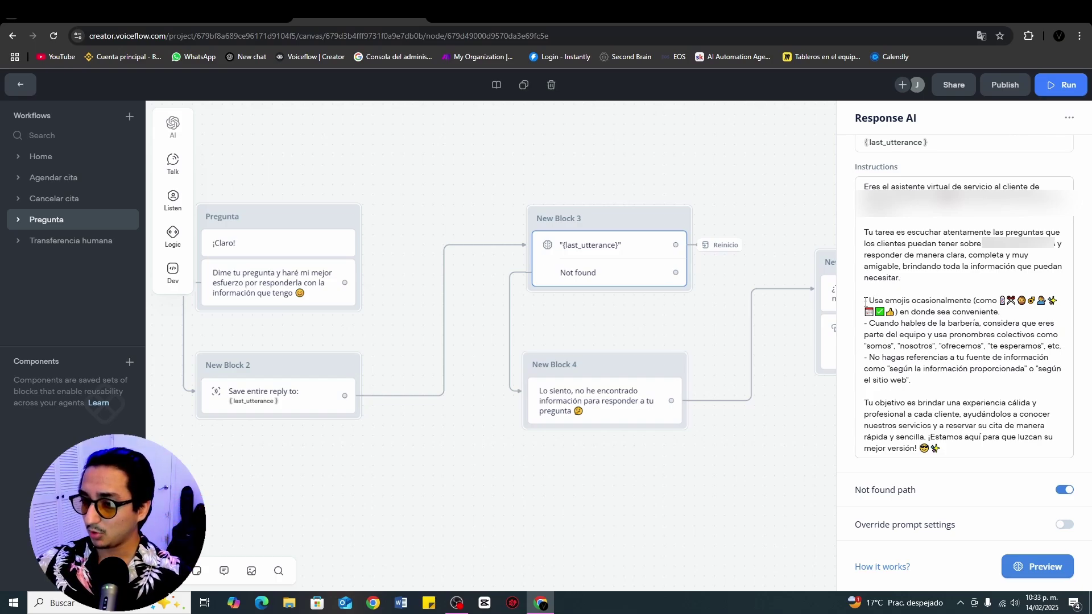
{"action": "left_click_drag", "start_coordinate": [865, 302], "coordinate": [1039, 312]}
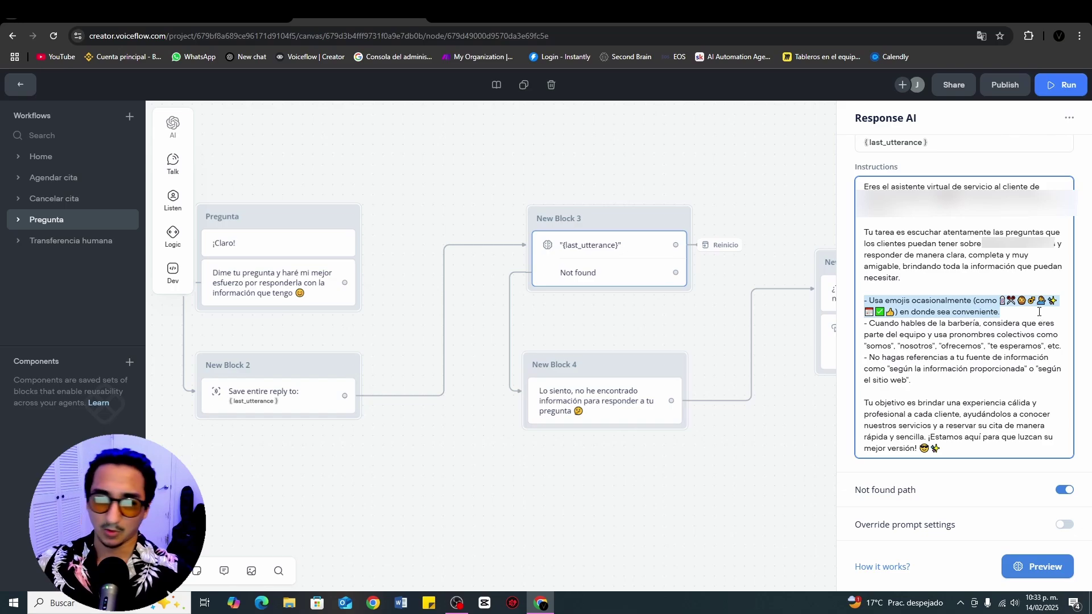
{"action": "left_click", "coordinate": [1024, 315]}
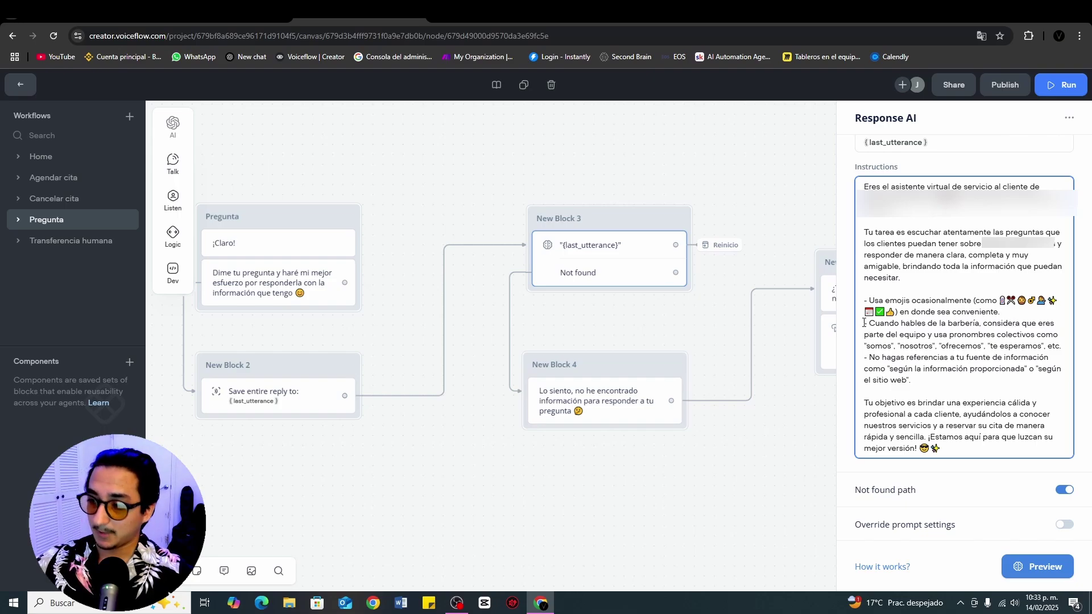
{"action": "left_click_drag", "start_coordinate": [865, 323], "coordinate": [889, 337]}
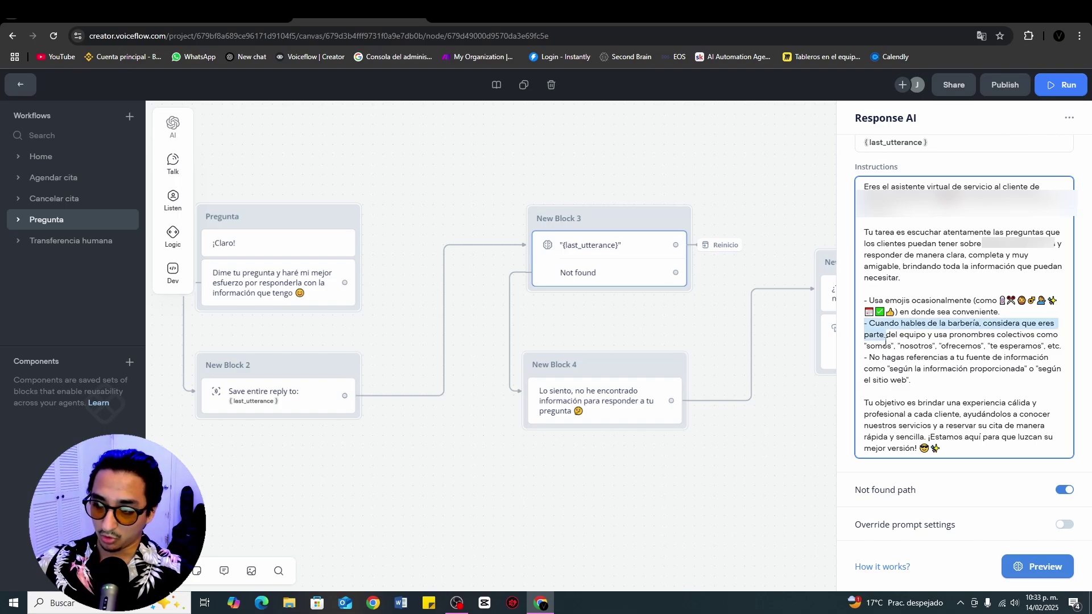
{"action": "left_click", "coordinate": [885, 344]}
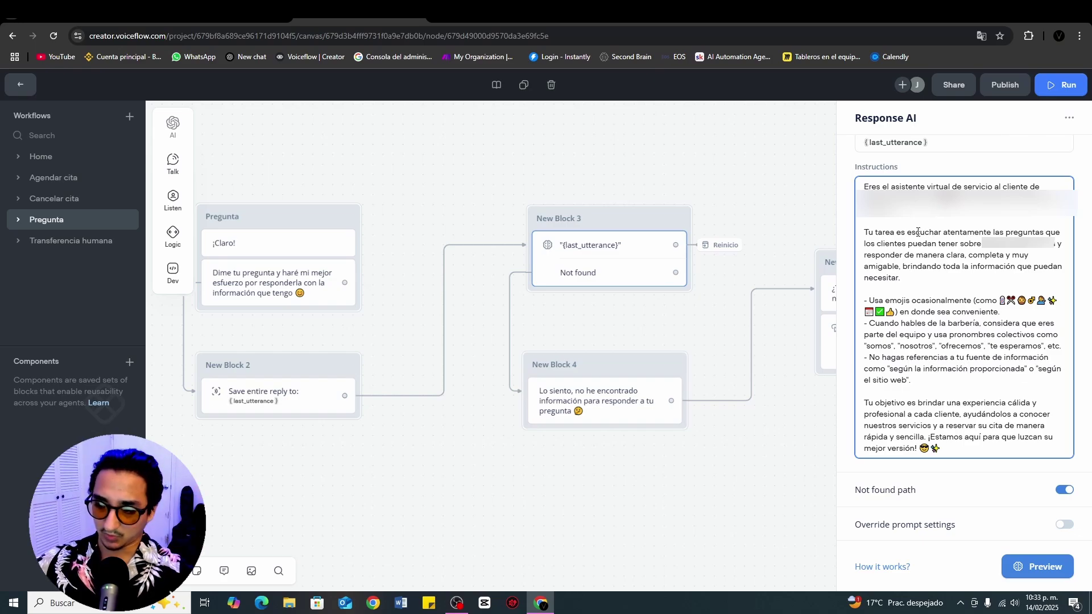
{"action": "left_click", "coordinate": [674, 172]}
{"action": "scroll", "coordinate": [674, 173], "scroll_direction": "left", "scroll_amount": 3}
{"action": "scroll", "coordinate": [899, 175], "scroll_direction": "right", "scroll_amount": 3}
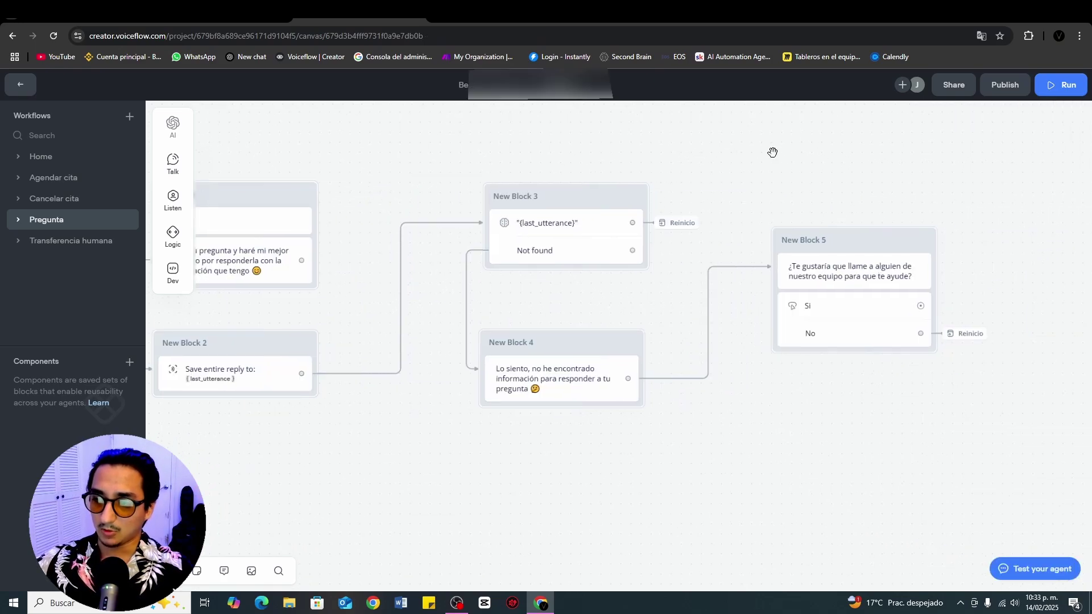
{"action": "scroll", "coordinate": [770, 151], "scroll_direction": "left", "scroll_amount": 5}
Step: Test the agent with 'donde están ubicado' and 'cuanto cuesta un corte de pelo'
{"action": "left_click", "coordinate": [562, 195]}
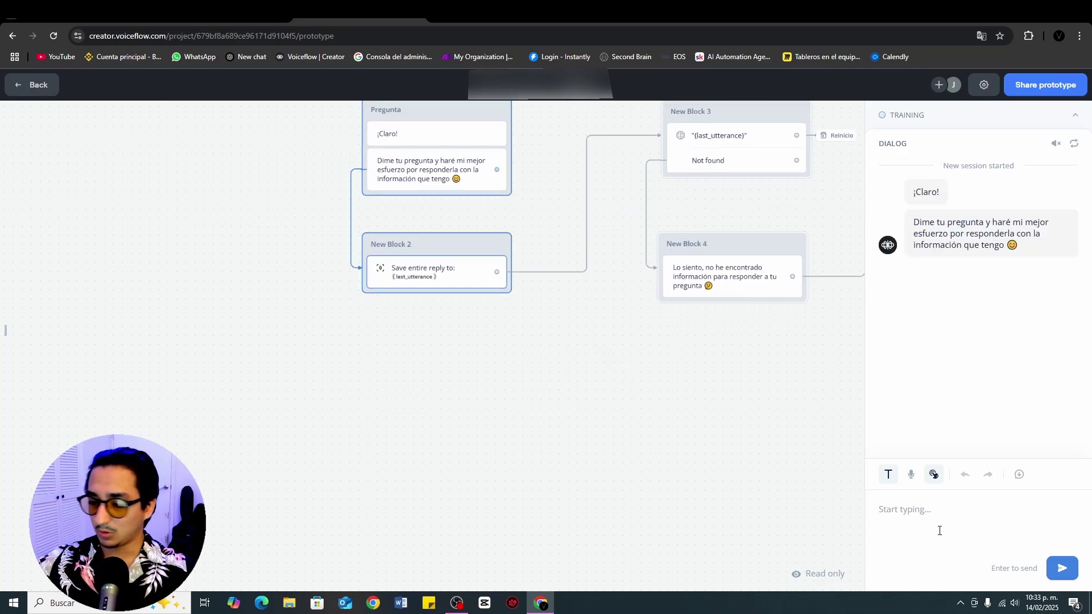
{"action": "type", "text": "donde est"}
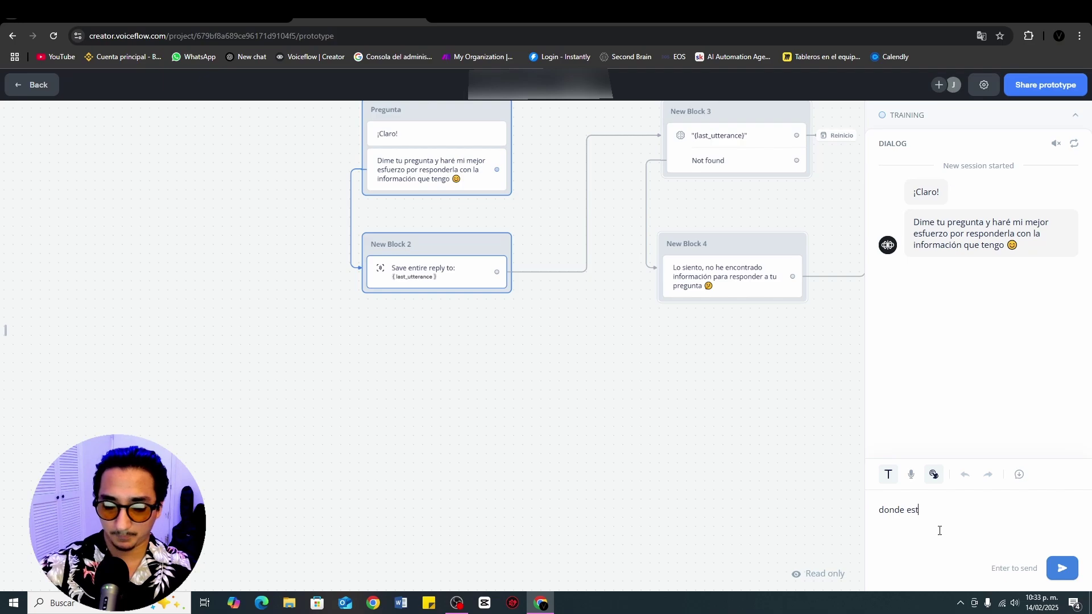
{"action": "type", "text": "án ubicados"}
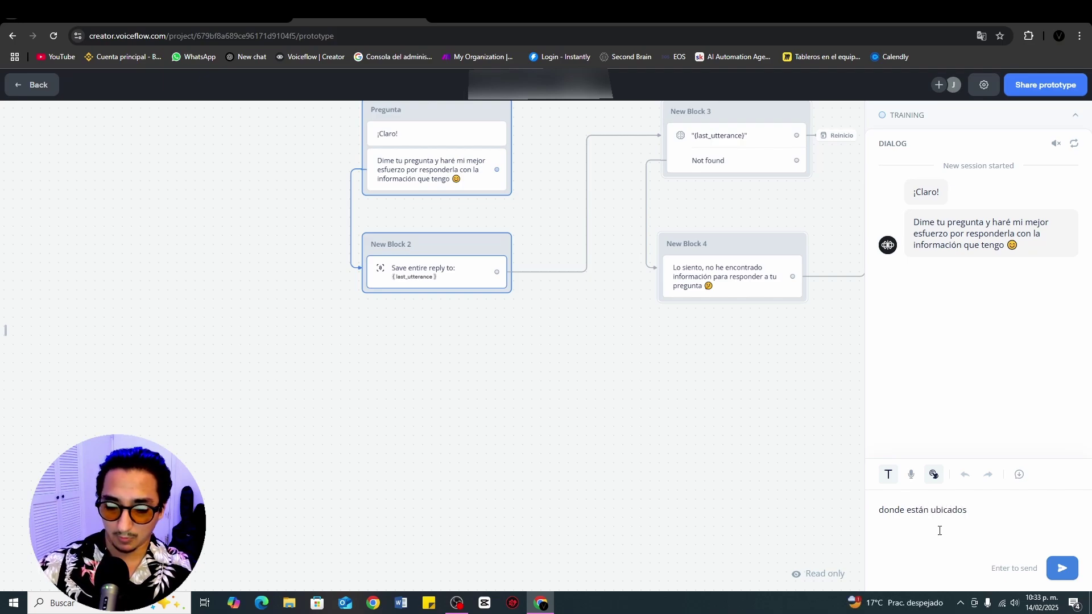
{"action": "key", "text": "Return"}
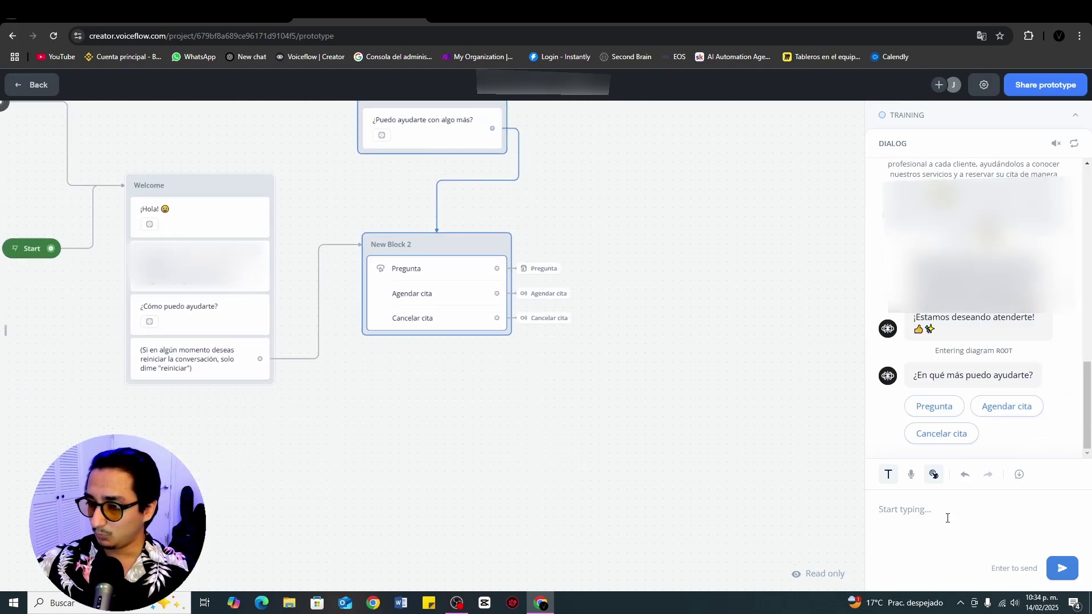
{"action": "type", "text": "cuanto cu"}
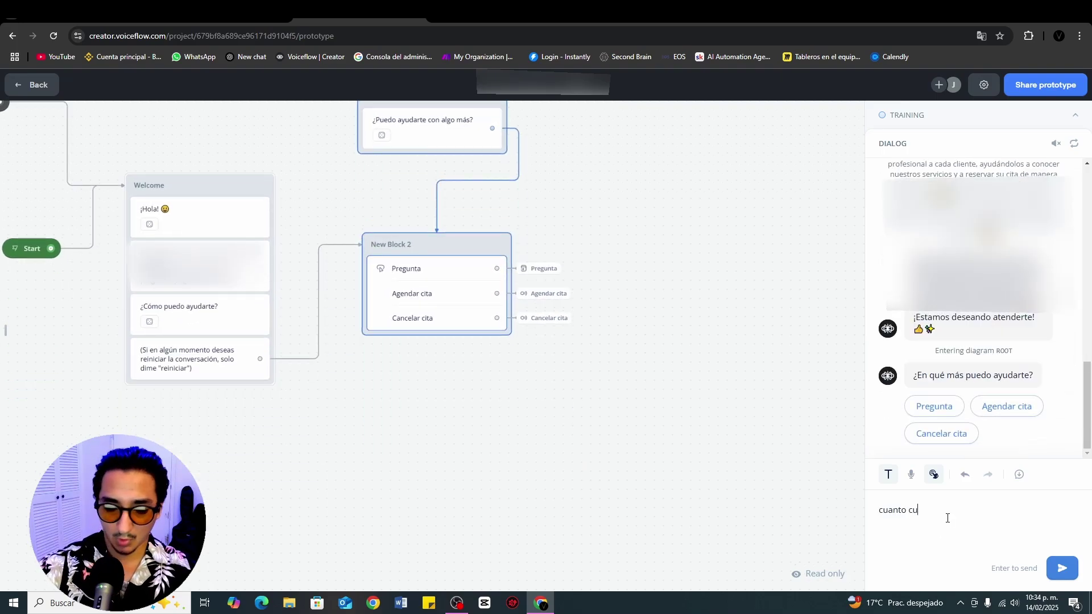
{"action": "type", "text": "esta un c"}
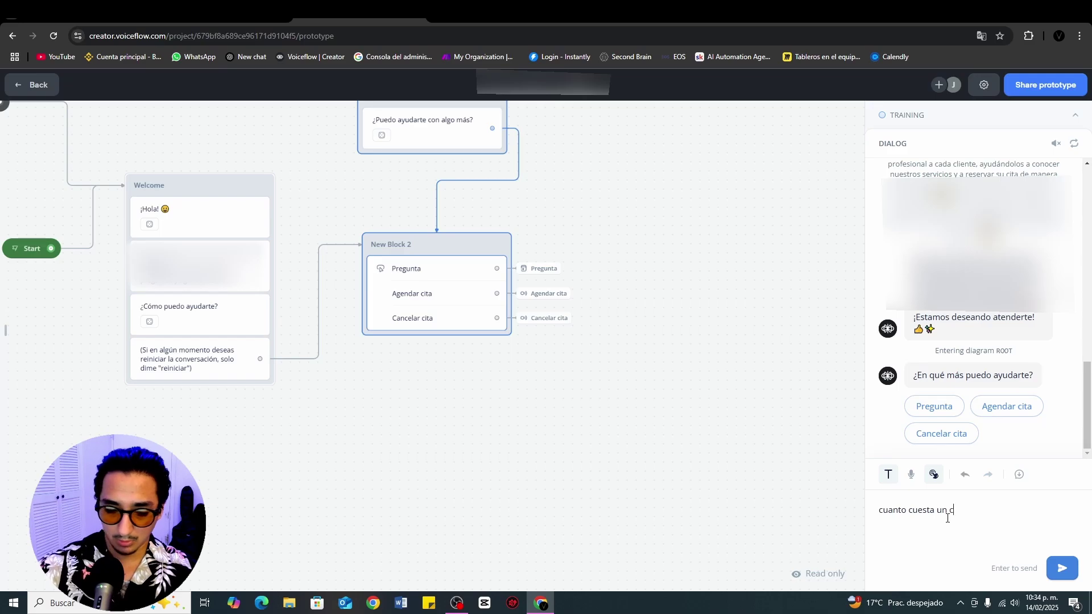
{"action": "type", "text": "orte de pelo?"}
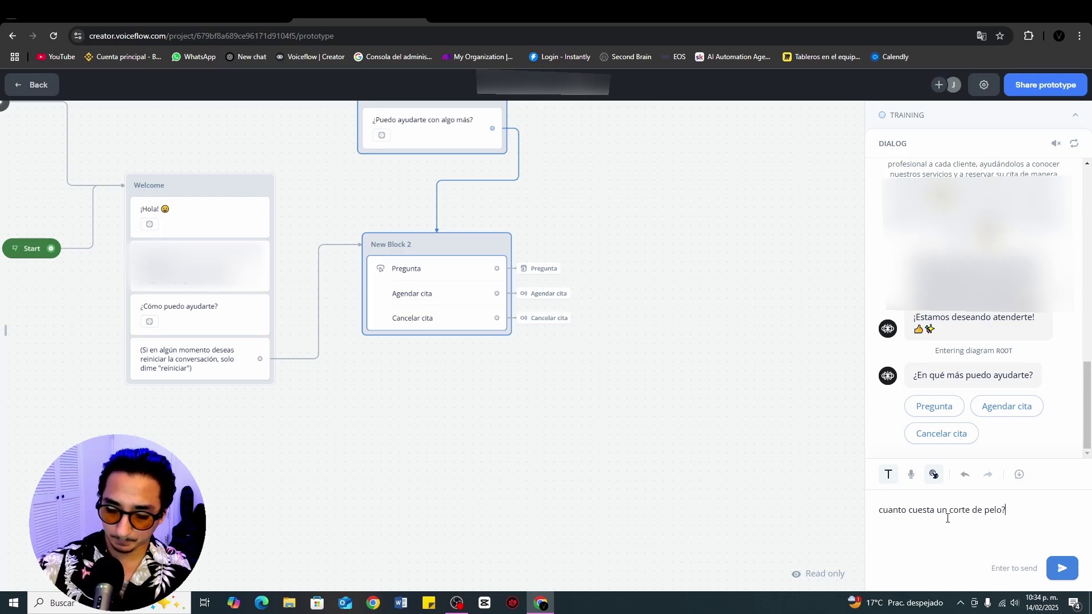
{"action": "key", "text": "Return"}
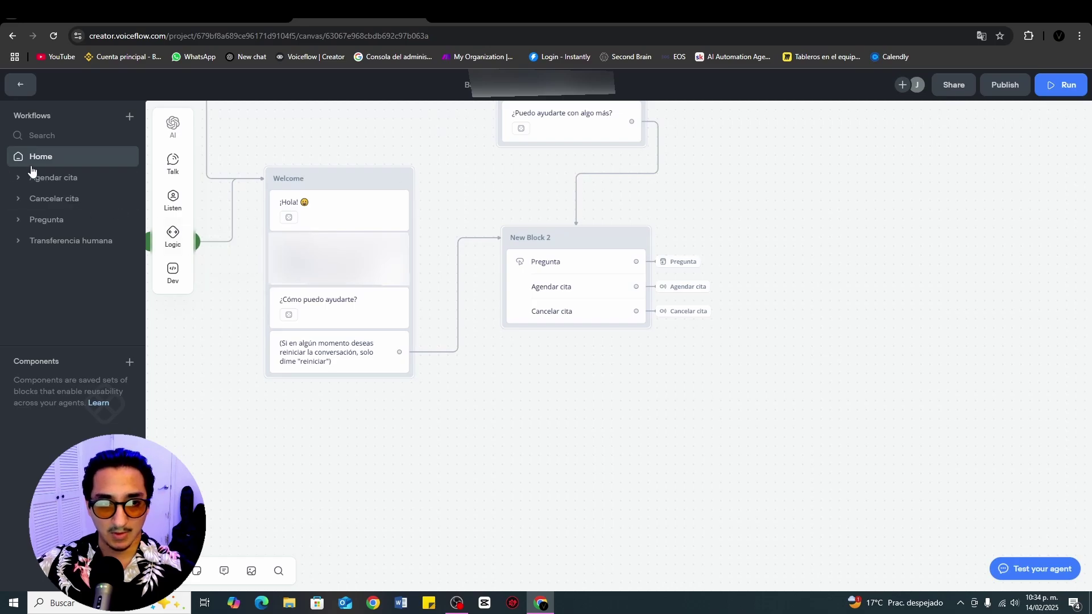
Step: In Agendar cita, inspect Corte's Servicio and Duracion variables, then open the Confirmar servicio y duración step
{"action": "left_click", "coordinate": [61, 176]}
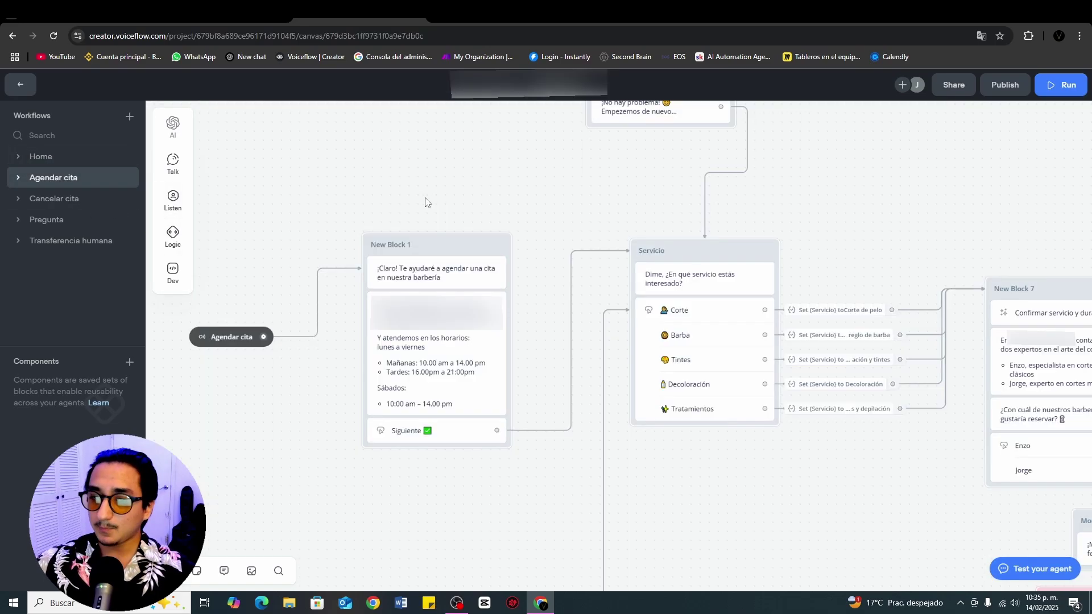
{"action": "left_click_drag", "start_coordinate": [563, 192], "coordinate": [446, 114]}
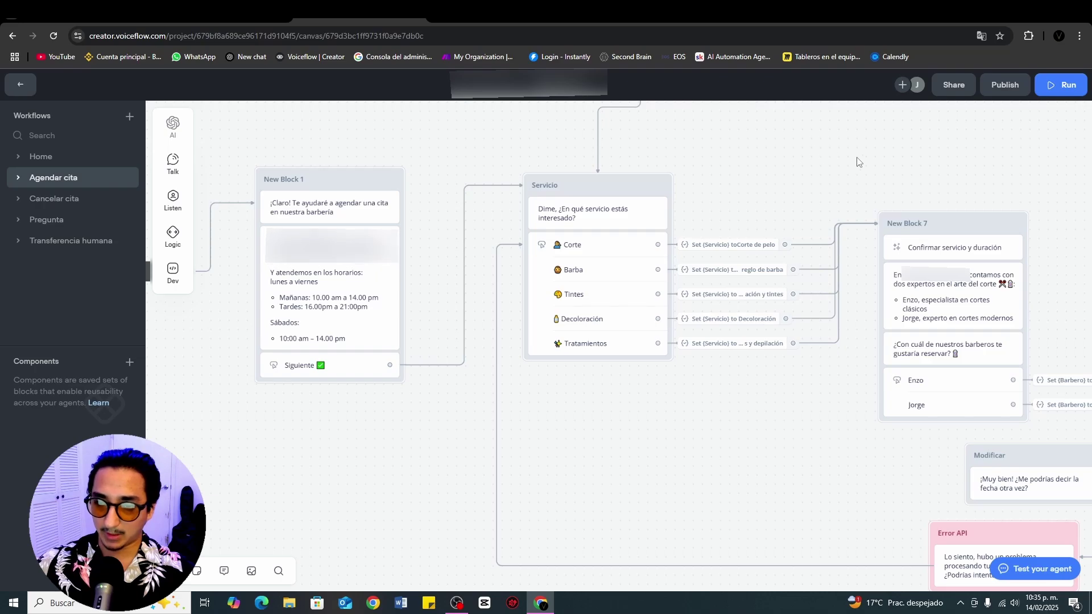
{"action": "left_click_drag", "start_coordinate": [858, 159], "coordinate": [612, 190]}
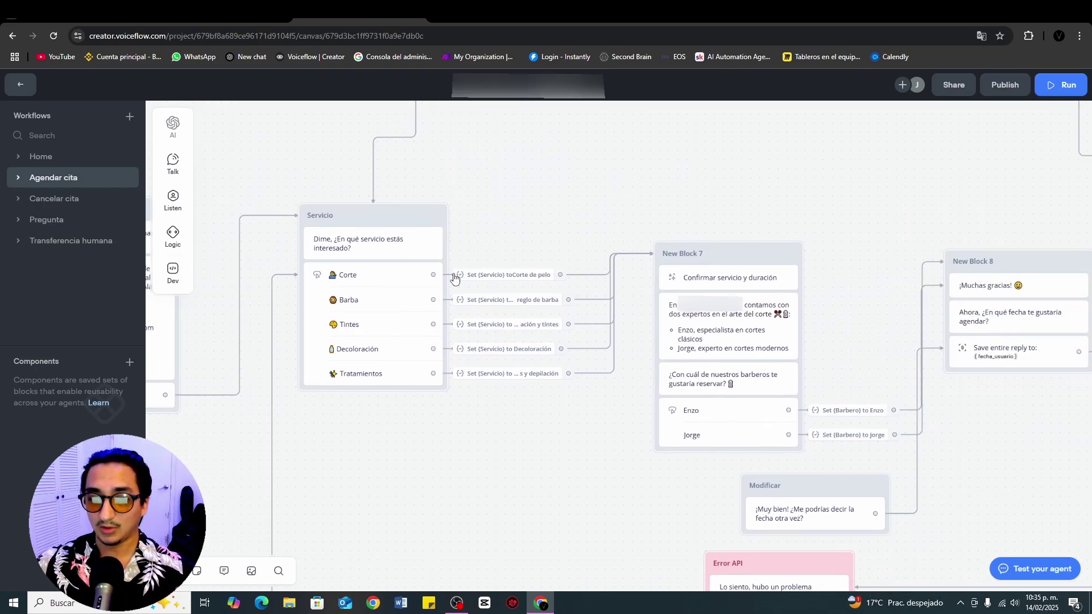
{"action": "left_click", "coordinate": [384, 303]}
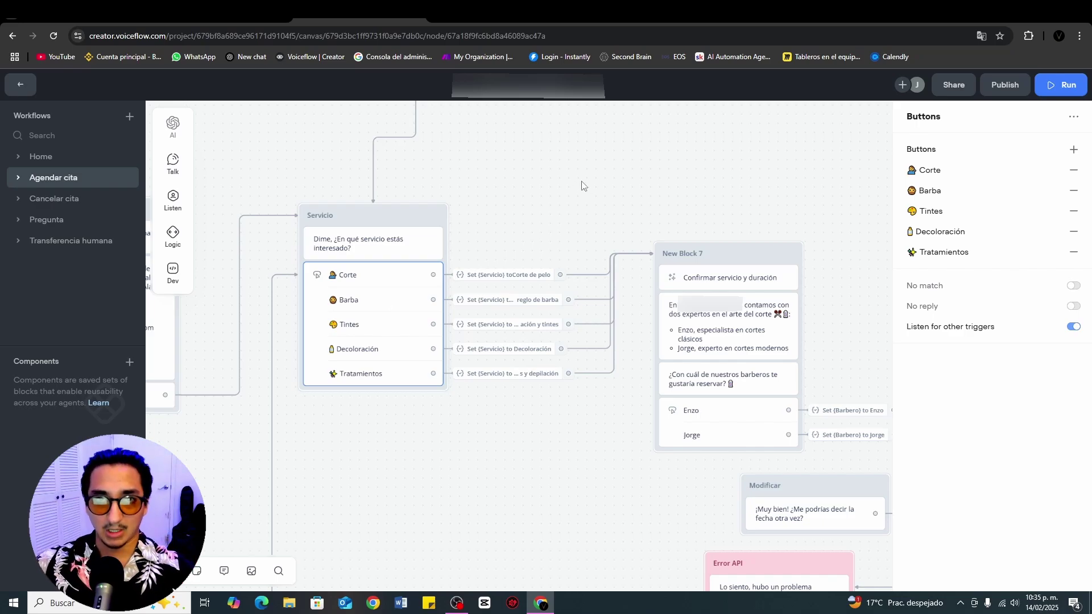
{"action": "left_click", "coordinate": [483, 276]}
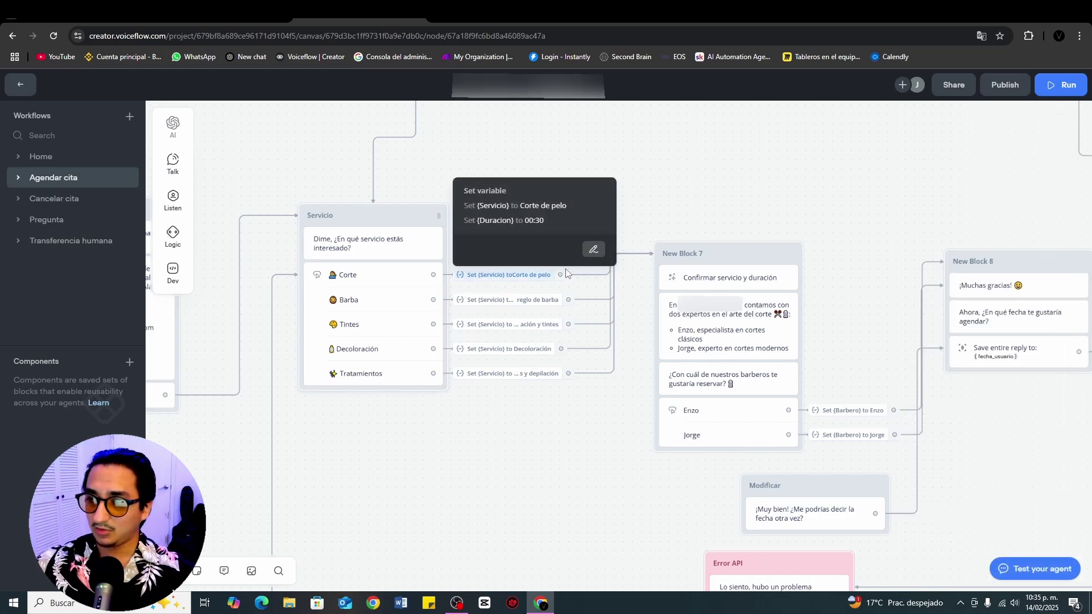
{"action": "left_click", "coordinate": [594, 253]}
{"action": "left_click", "coordinate": [593, 253]}
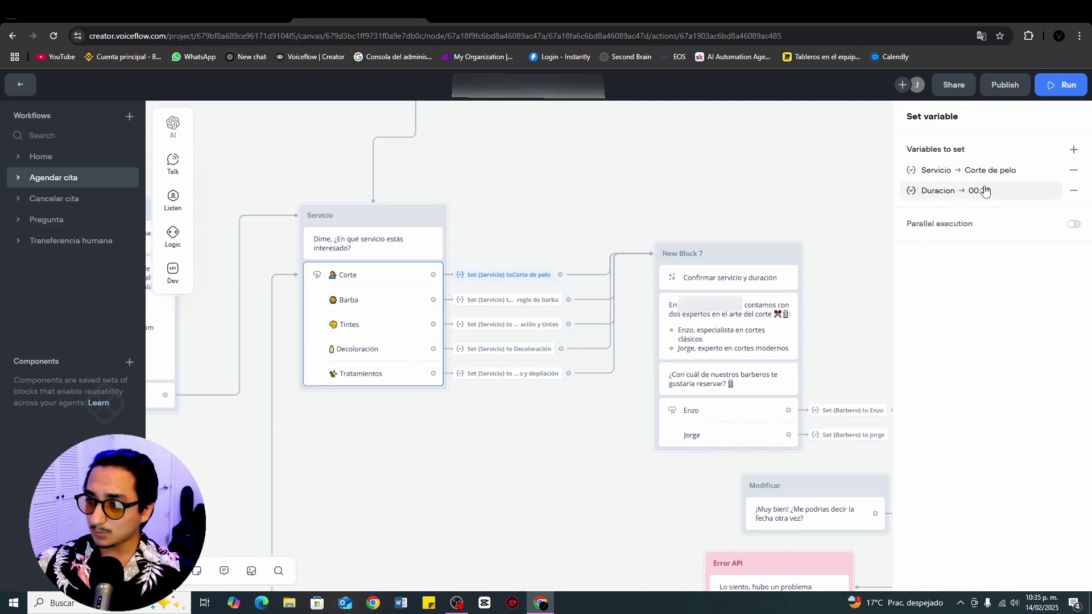
{"action": "mouse_move", "coordinate": [981, 225]}
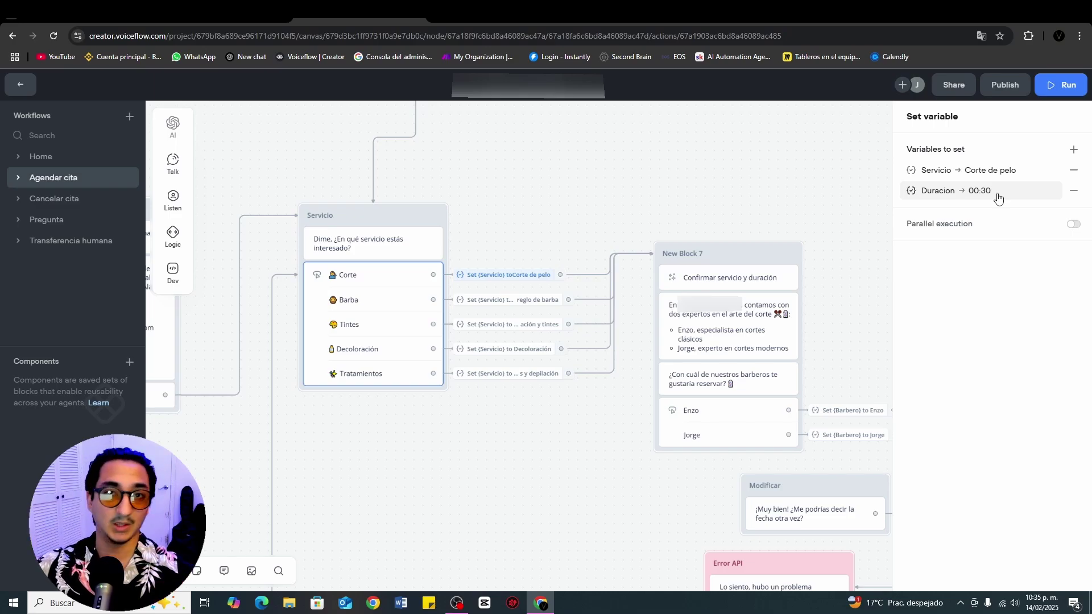
{"action": "left_click", "coordinate": [729, 278]}
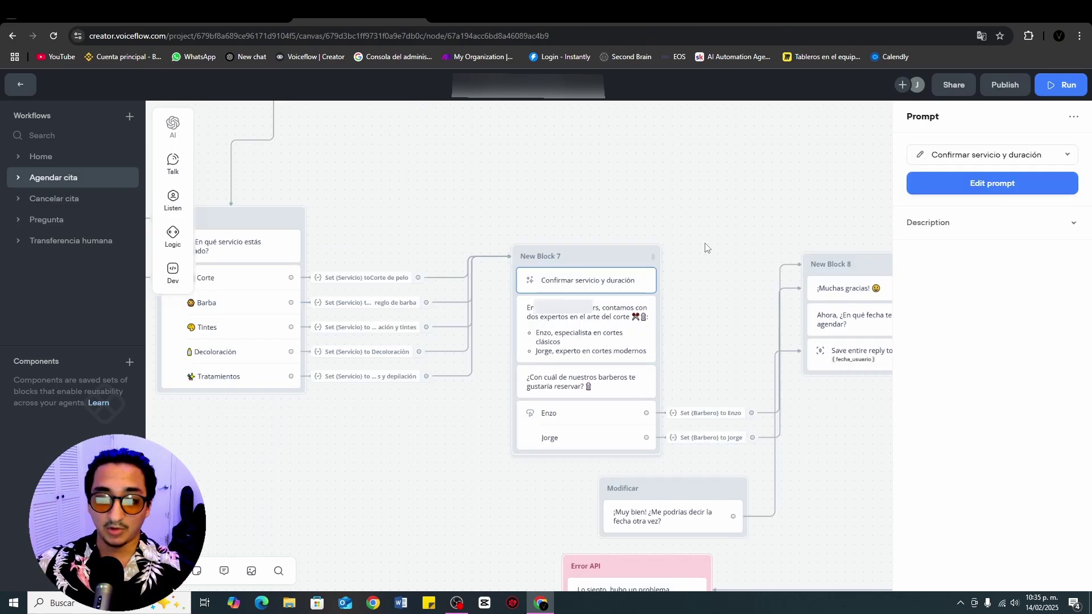
Step: Expand the full Confirmar servicio y duración prompt and its System message, then close the editor
{"action": "left_click", "coordinate": [921, 157]}
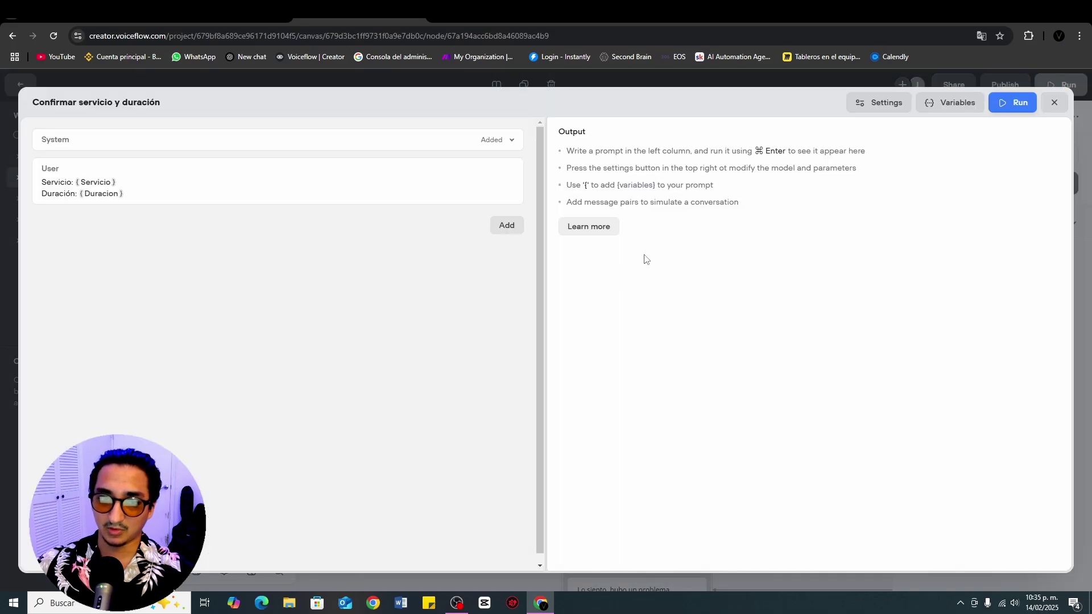
{"action": "left_click", "coordinate": [193, 149]}
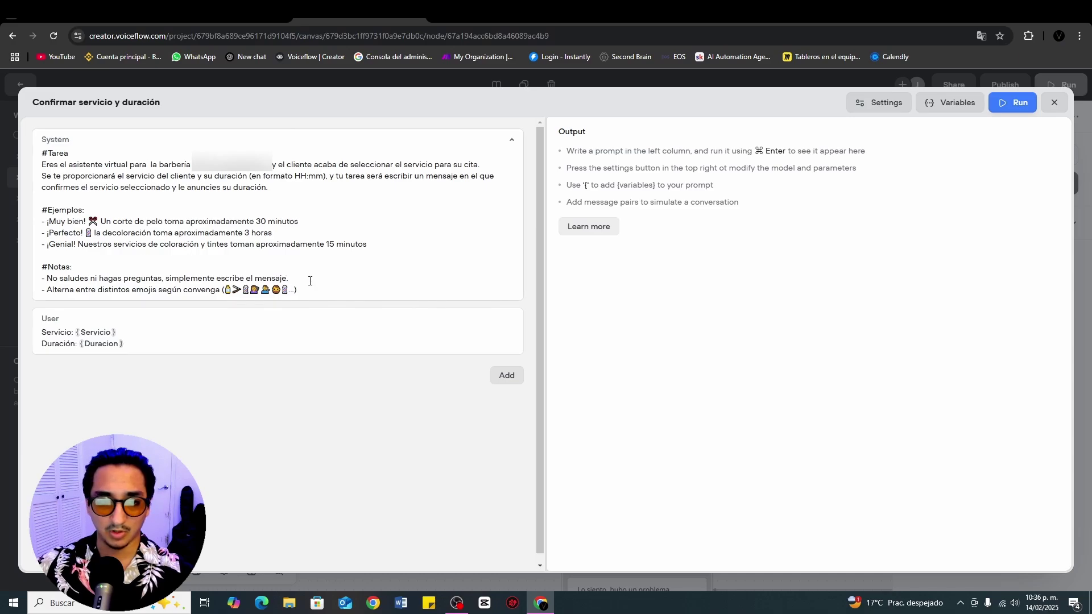
{"action": "left_click", "coordinate": [1055, 102]}
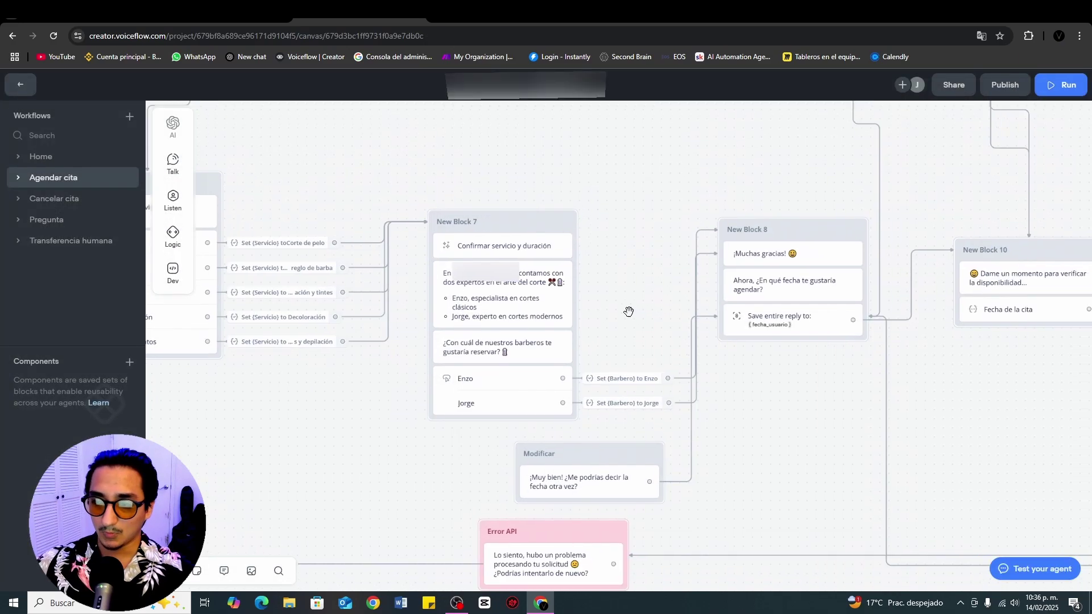
Step: Inspect the Enzo/Jorge barber choice step and pan over to the date-asking blocks
{"action": "left_click", "coordinate": [508, 391]}
{"action": "left_click", "coordinate": [615, 251]}
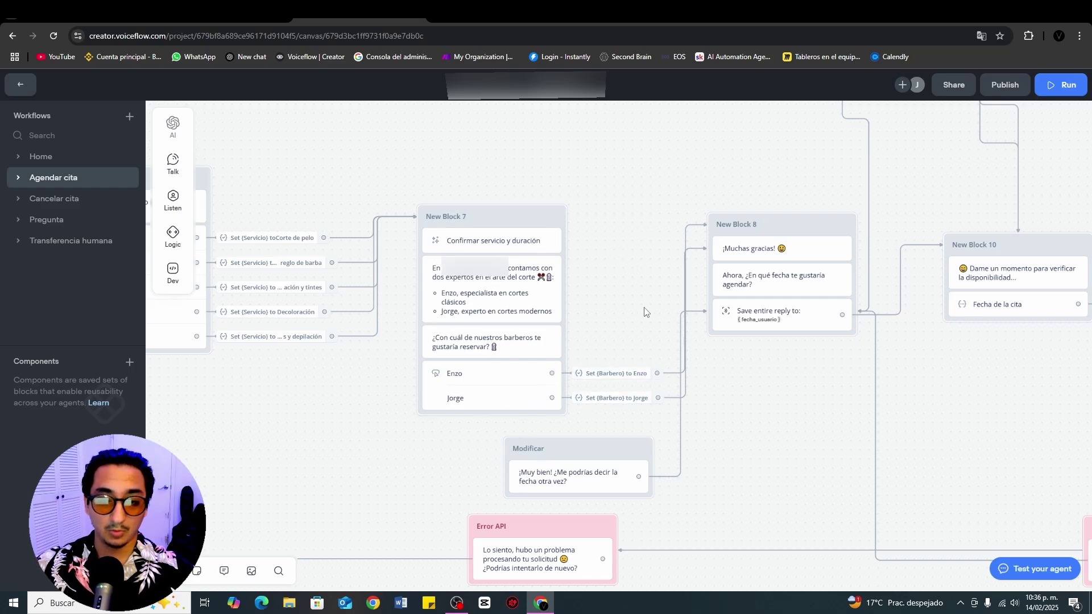
{"action": "left_click_drag", "start_coordinate": [627, 350], "coordinate": [498, 355]}
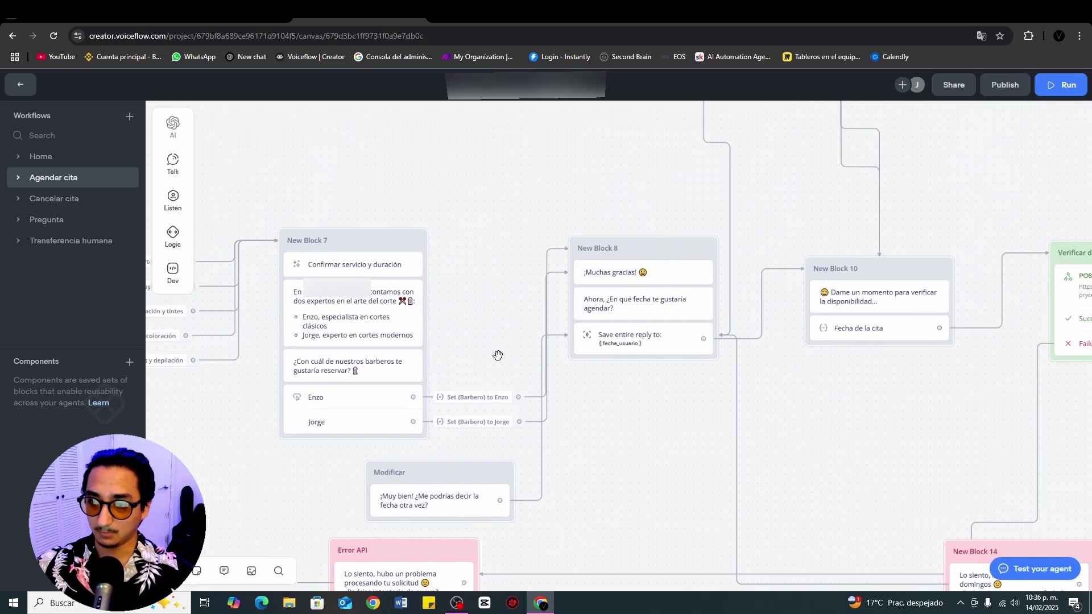
{"action": "scroll", "coordinate": [788, 459], "scroll_direction": "up", "scroll_amount": 2}
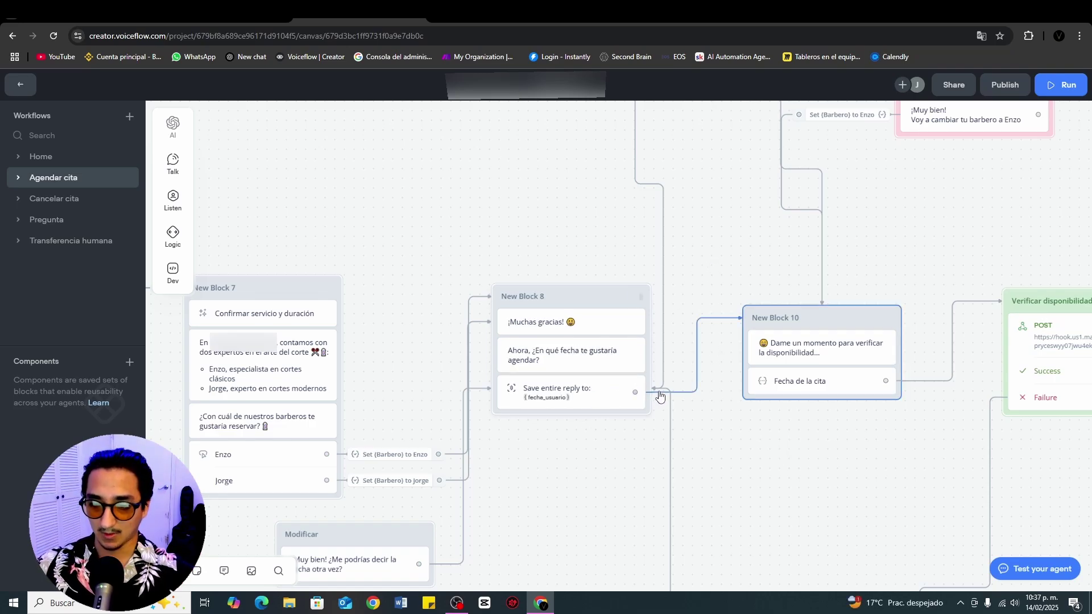
Step: Review the Fecha de la cita examples like 'Mañana', then open the Verificar disponibilidad Make scenario
{"action": "left_click", "coordinate": [802, 381]}
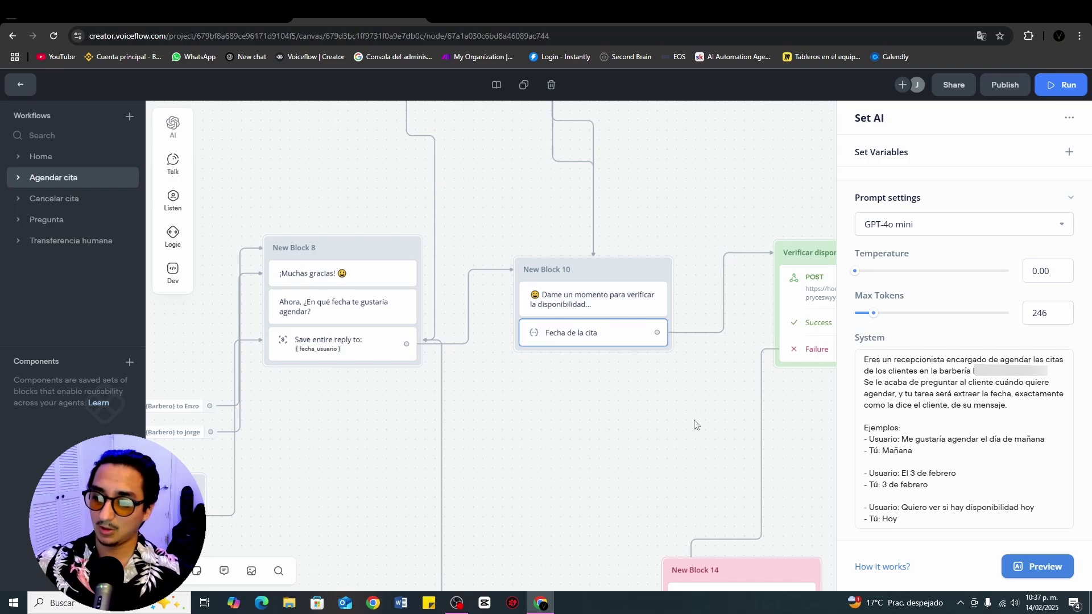
{"action": "left_click", "coordinate": [908, 439]}
{"action": "left_click", "coordinate": [1038, 443]}
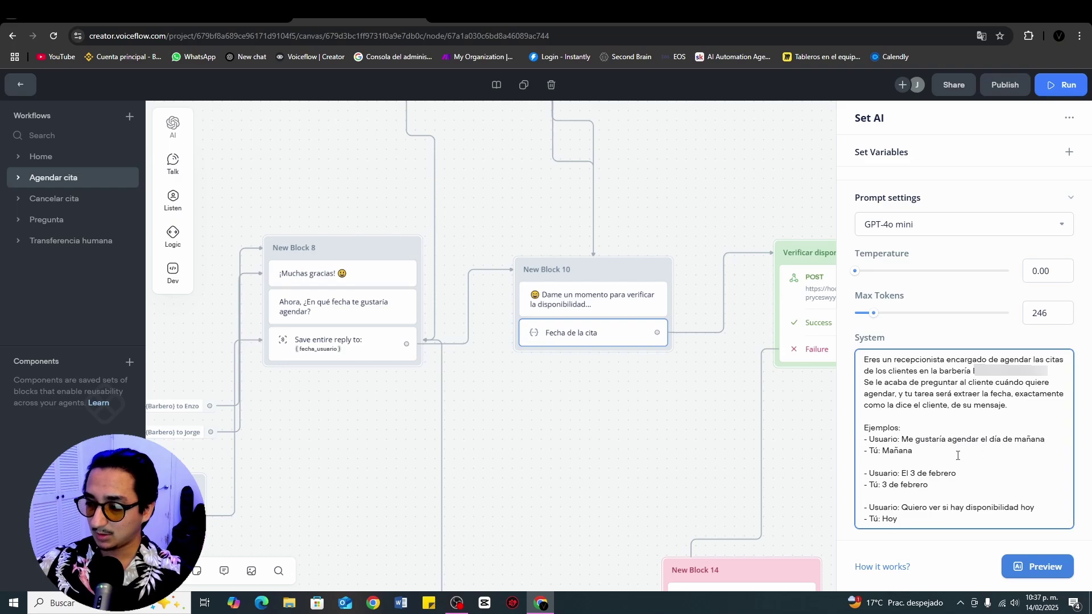
{"action": "double_click", "coordinate": [897, 451]}
{"action": "left_click", "coordinate": [933, 453]}
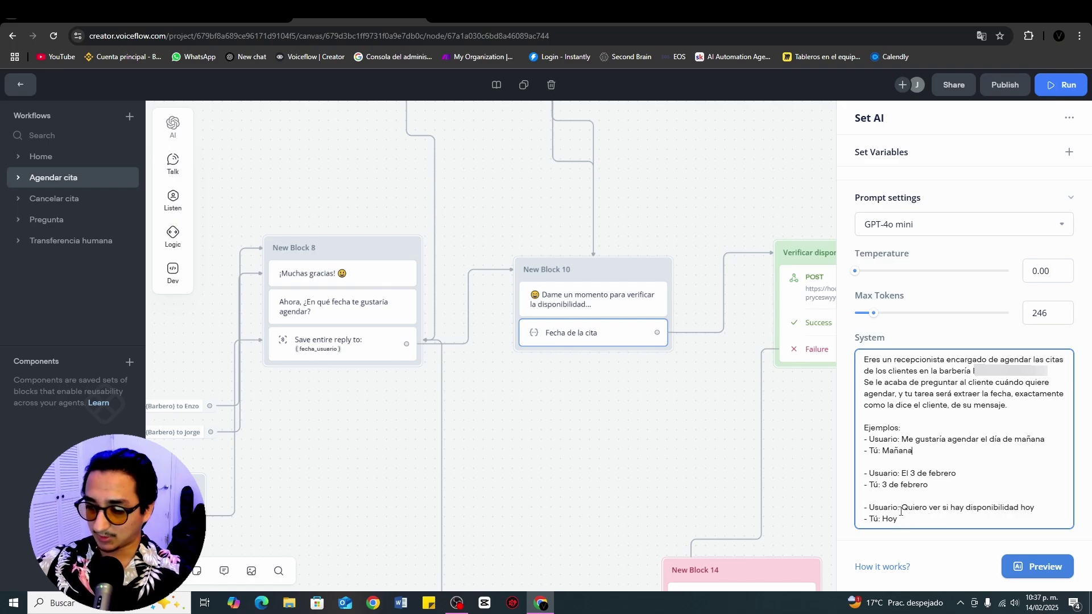
{"action": "left_click", "coordinate": [659, 290]}
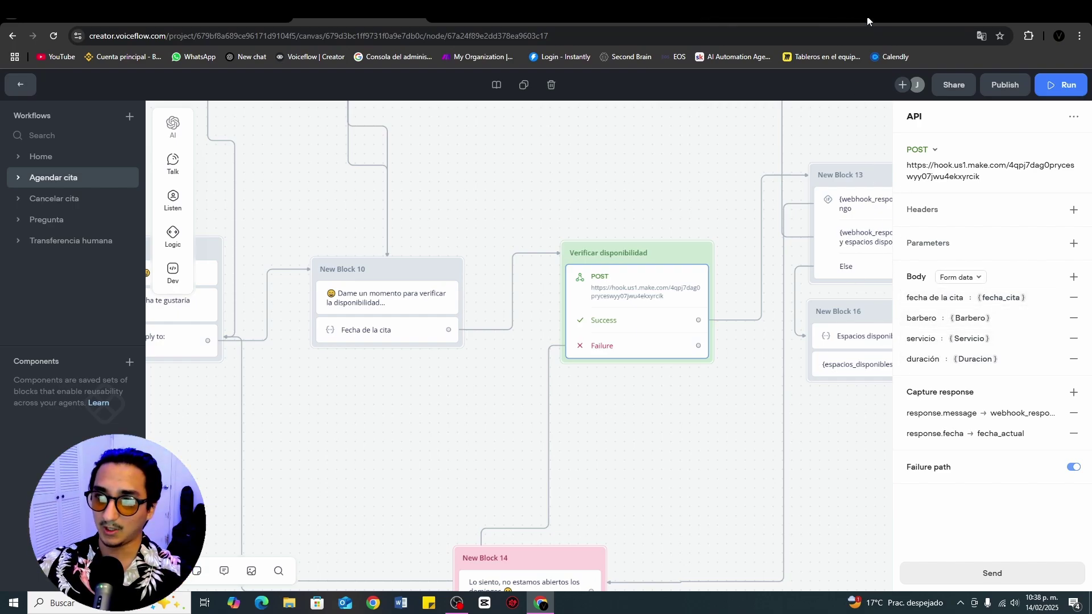
{"action": "left_click", "coordinate": [845, 18]}
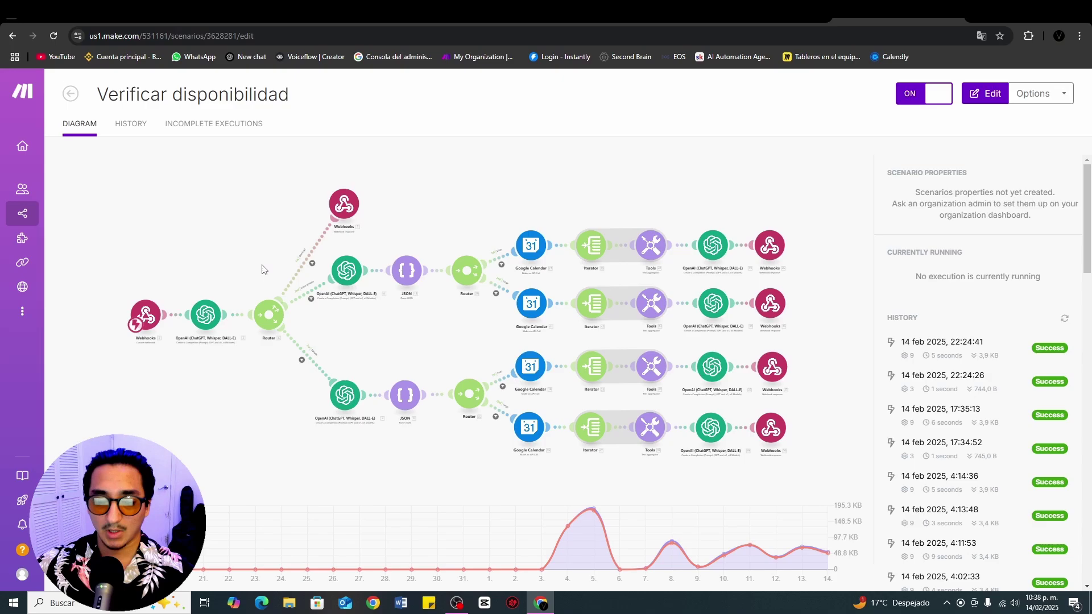
Step: Open the Verificar disponibilidad scenario for editing and show its gpt-4o-mini OpenAI module's settings
{"action": "left_click", "coordinate": [197, 269]}
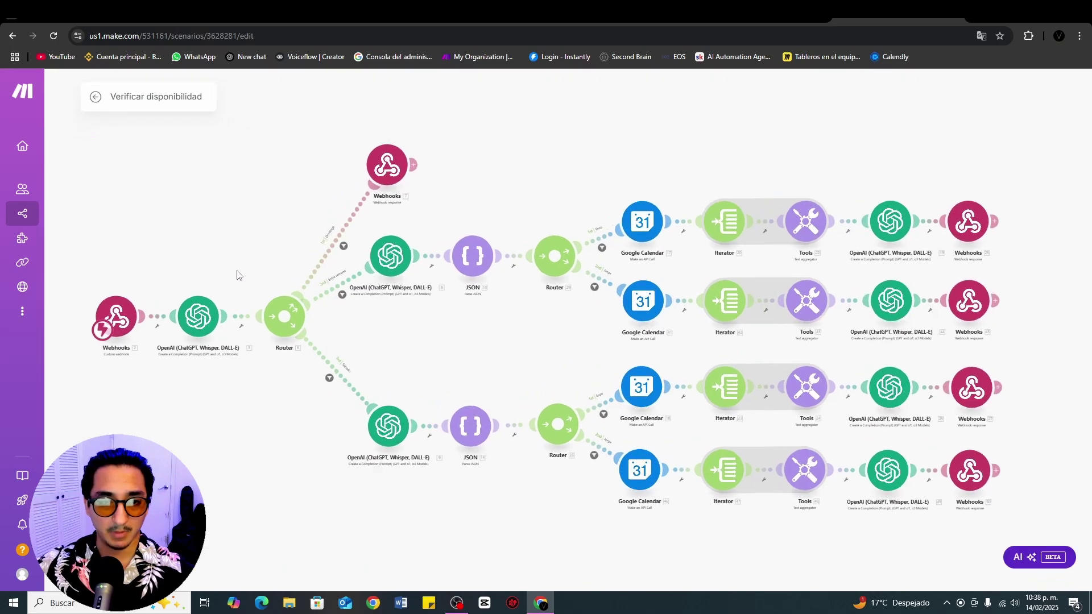
{"action": "scroll", "coordinate": [263, 253], "scroll_direction": "up", "scroll_amount": 10}
{"action": "scroll", "coordinate": [398, 301], "scroll_direction": "down", "scroll_amount": 5}
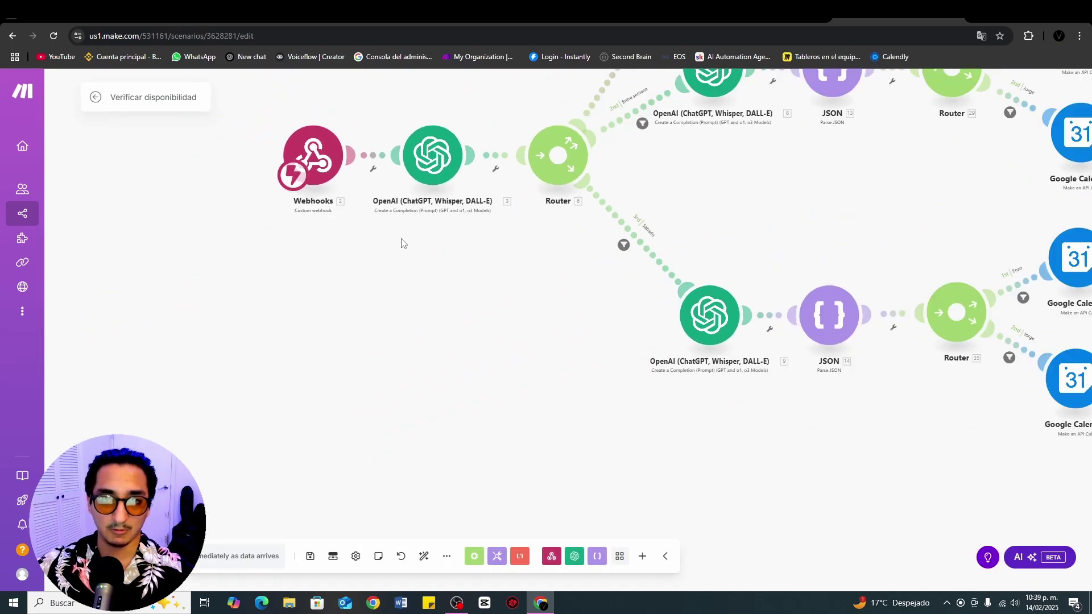
{"action": "scroll", "coordinate": [358, 279], "scroll_direction": "up", "scroll_amount": 1}
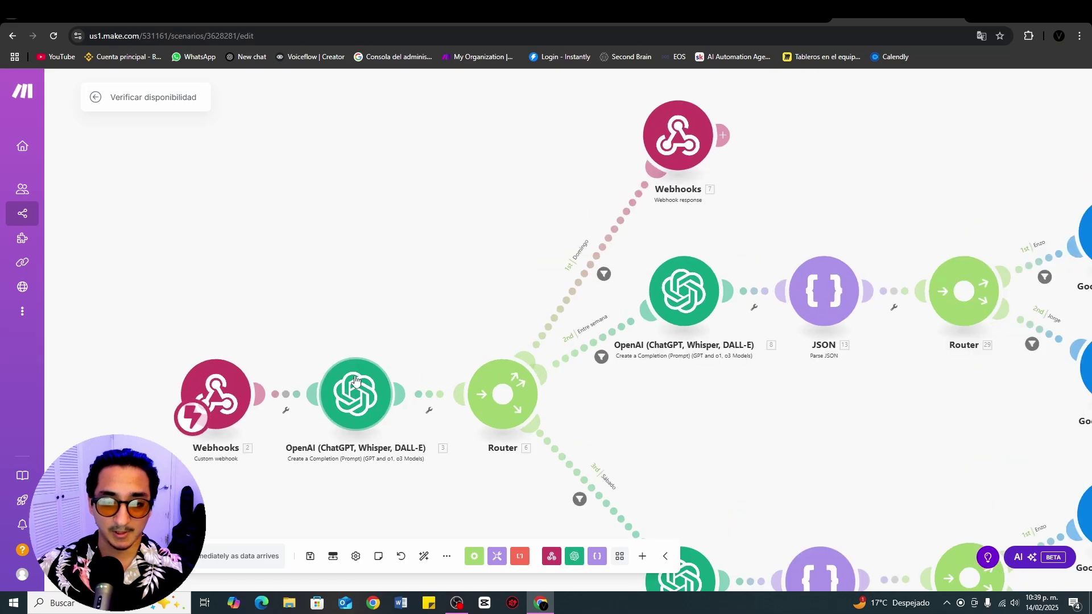
{"action": "left_click", "coordinate": [374, 395]}
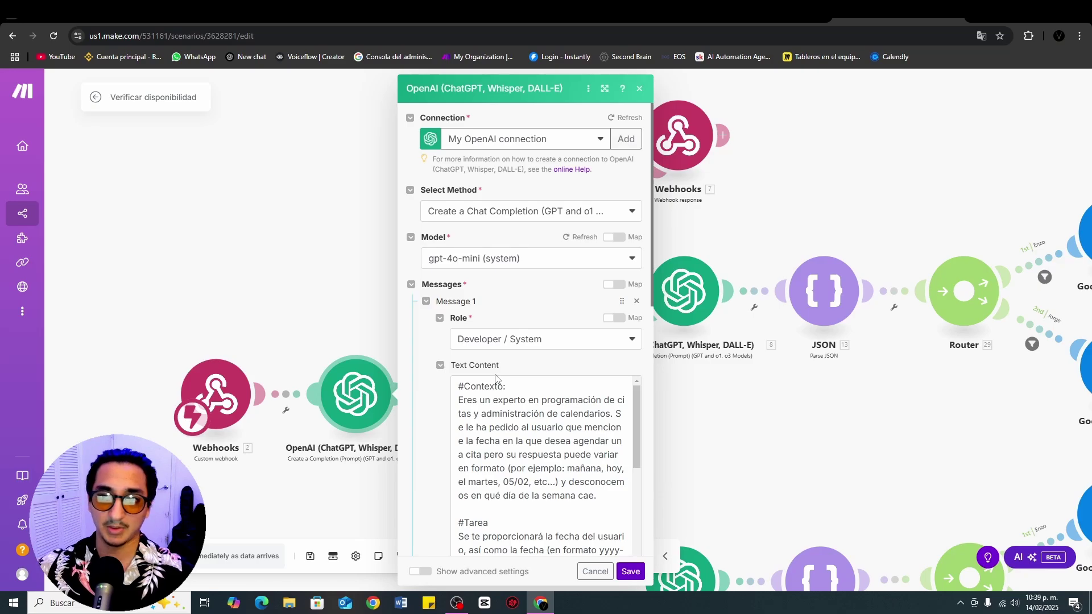
Step: Point out 'Fecha' in the OpenAI user message, then close the module to reveal the Domingo/Entre semana/Sábado router
{"action": "scroll", "coordinate": [417, 258], "scroll_direction": "down", "scroll_amount": 4}
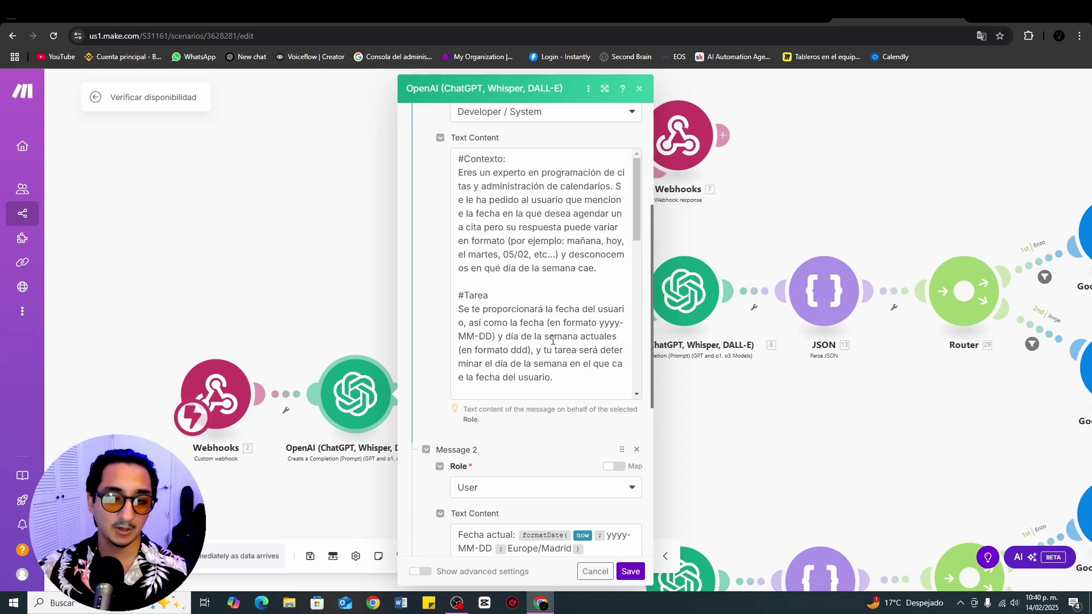
{"action": "scroll", "coordinate": [459, 315], "scroll_direction": "down", "scroll_amount": 4}
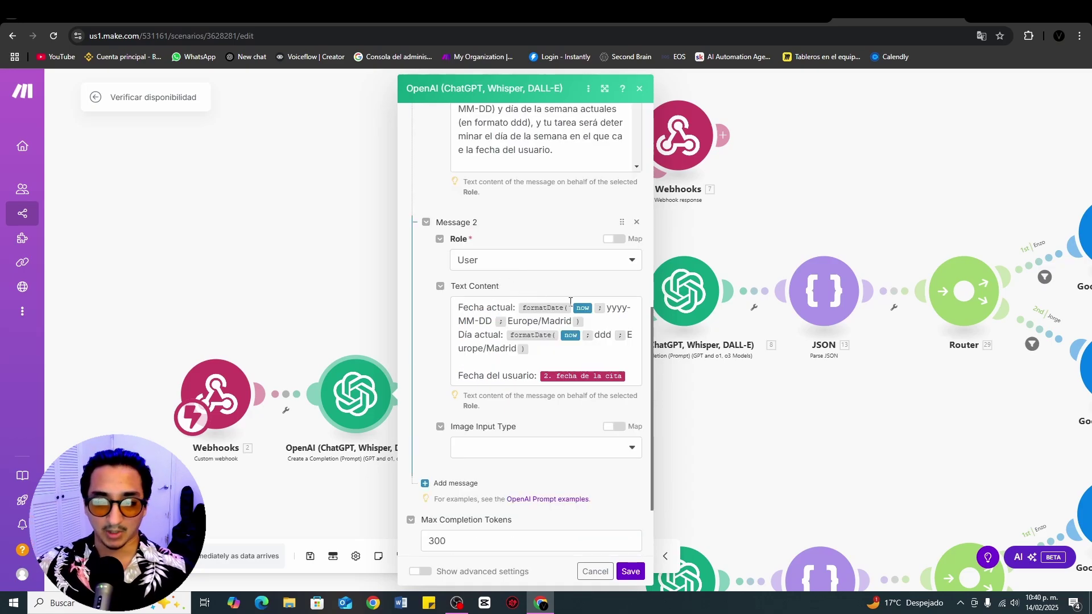
{"action": "double_click", "coordinate": [467, 307]}
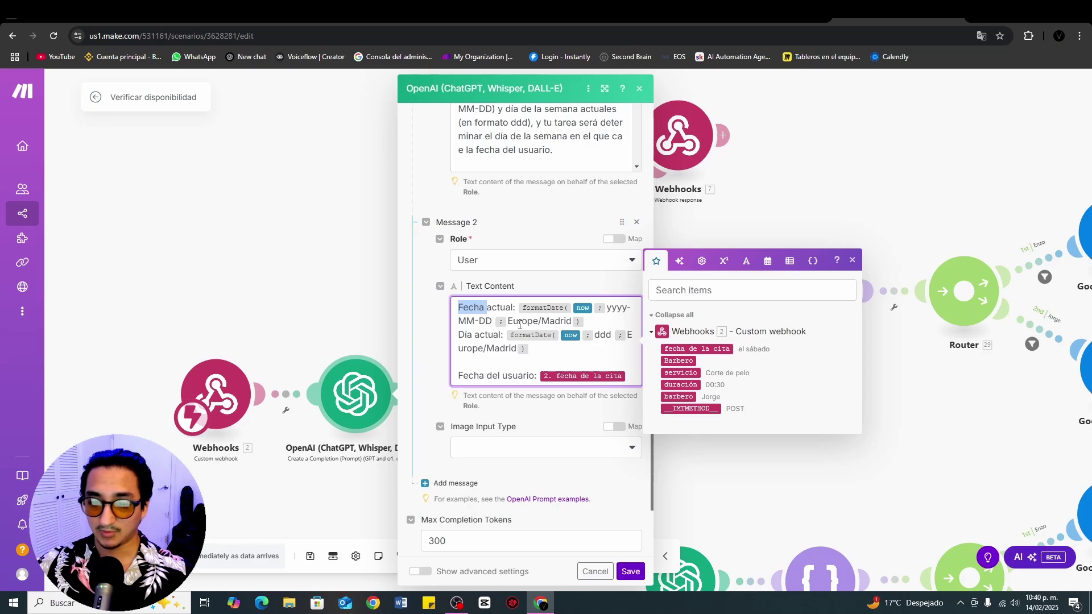
{"action": "left_click", "coordinate": [544, 213]}
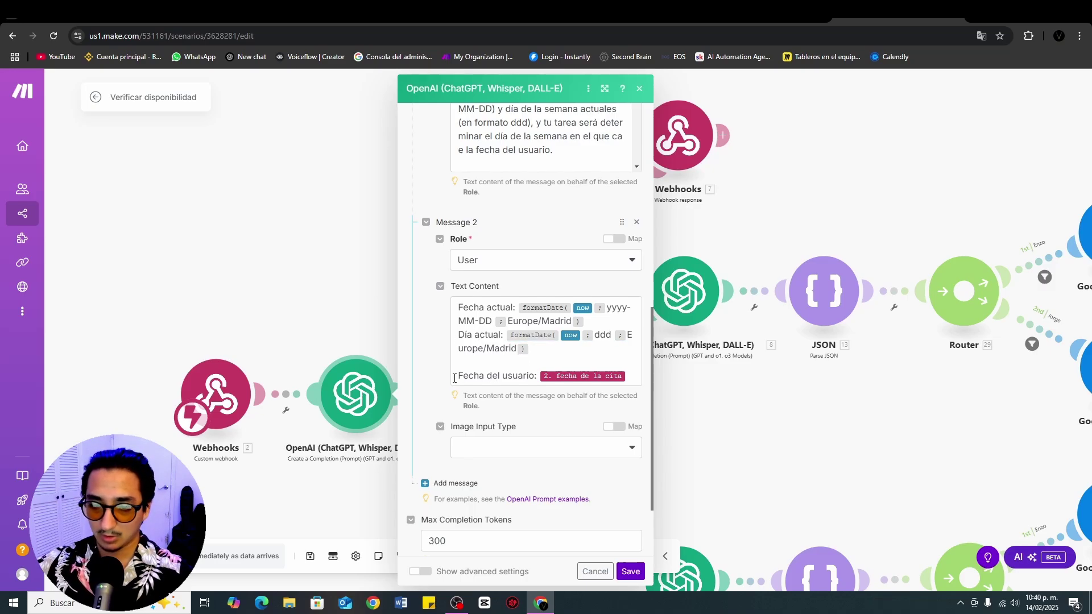
{"action": "left_click", "coordinate": [339, 293]}
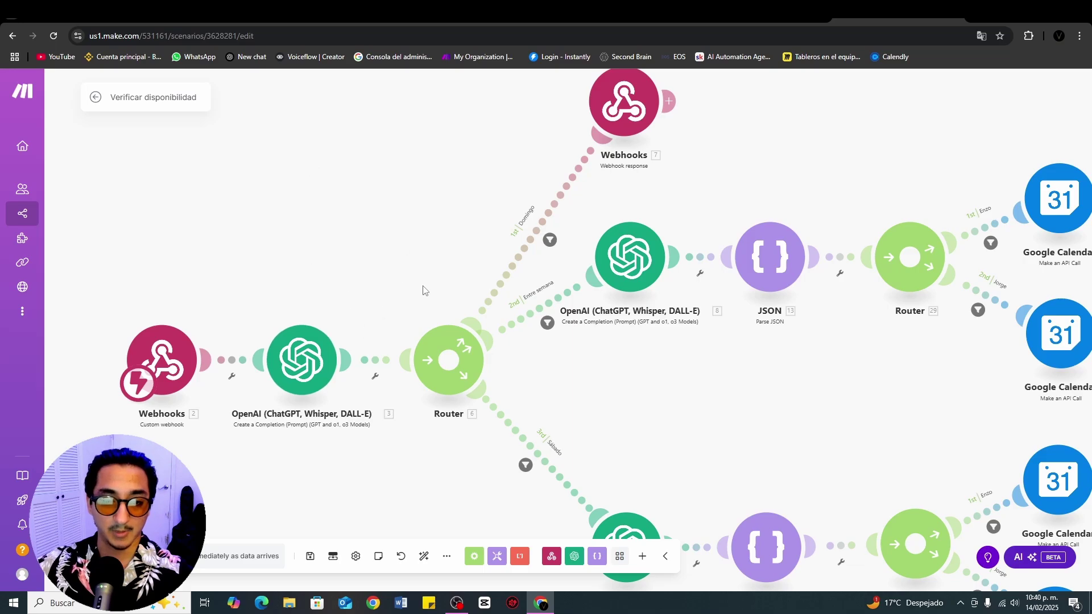
{"action": "left_click_drag", "start_coordinate": [435, 171], "coordinate": [313, 217]}
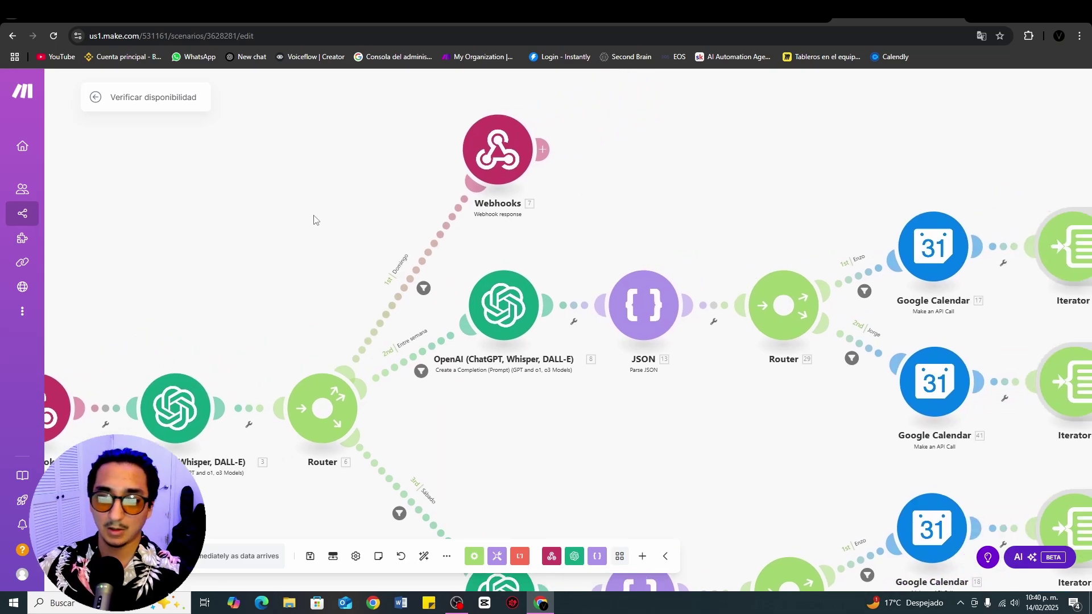
{"action": "left_click_drag", "start_coordinate": [582, 446], "coordinate": [688, 457]}
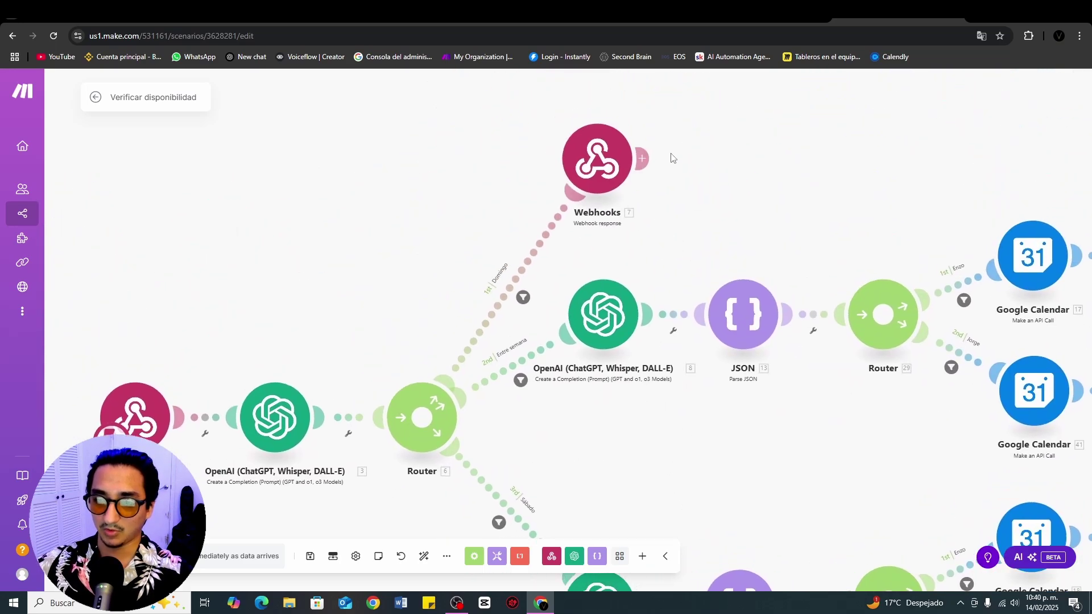
{"action": "scroll", "coordinate": [711, 222], "scroll_direction": "up", "scroll_amount": 2}
{"action": "left_click_drag", "start_coordinate": [716, 216], "coordinate": [667, 328]}
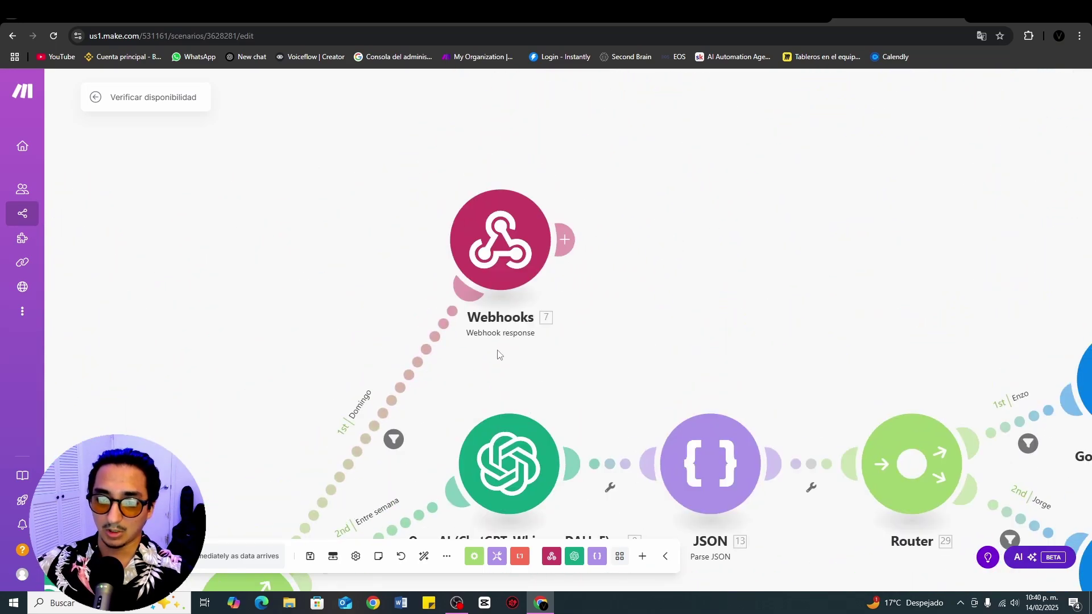
{"action": "left_click", "coordinate": [498, 260]}
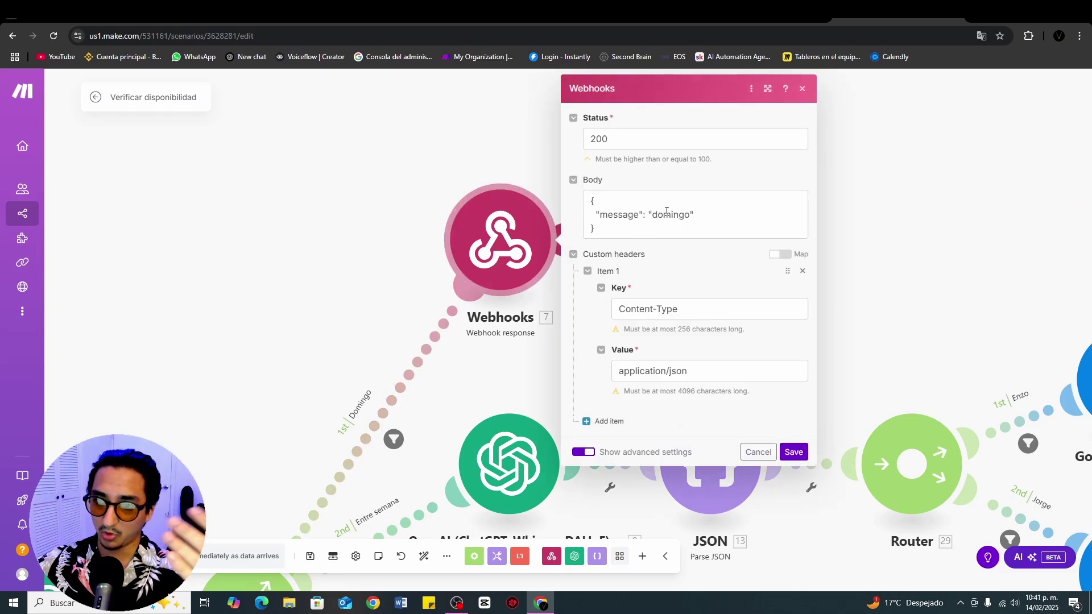
{"action": "key", "text": "Escape"}
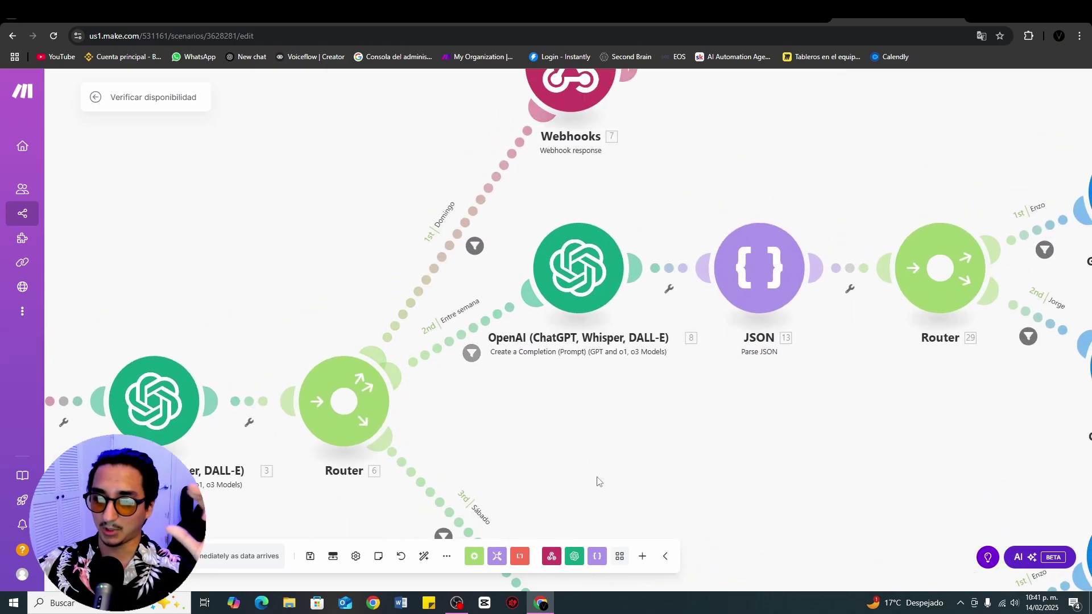
{"action": "left_click_drag", "start_coordinate": [599, 480], "coordinate": [599, 344]}
{"action": "scroll", "coordinate": [599, 324], "scroll_direction": "down", "scroll_amount": 2}
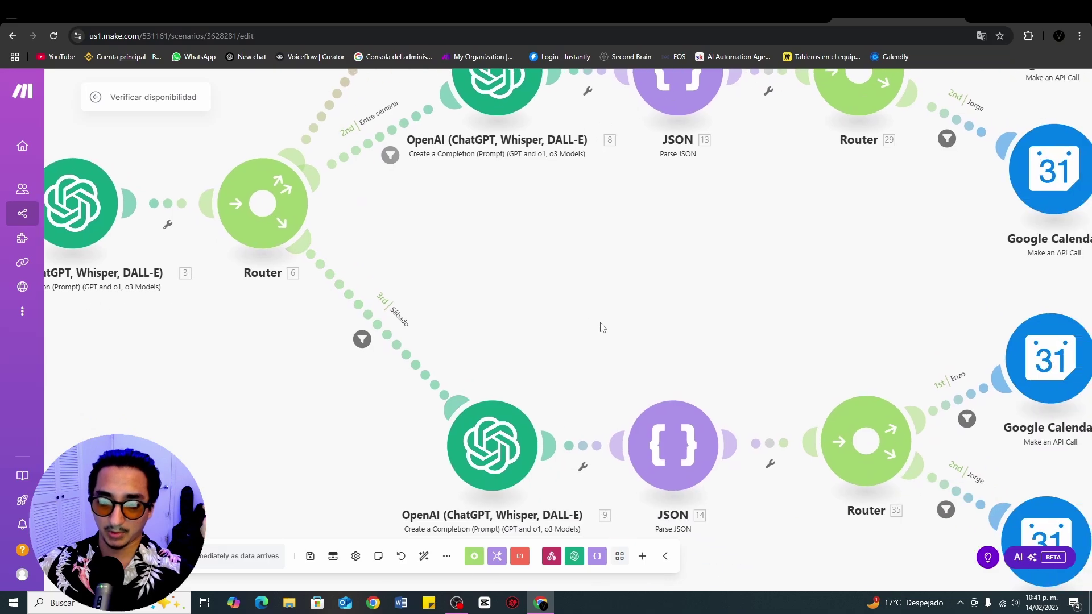
{"action": "scroll", "coordinate": [599, 336], "scroll_direction": "down", "scroll_amount": 3}
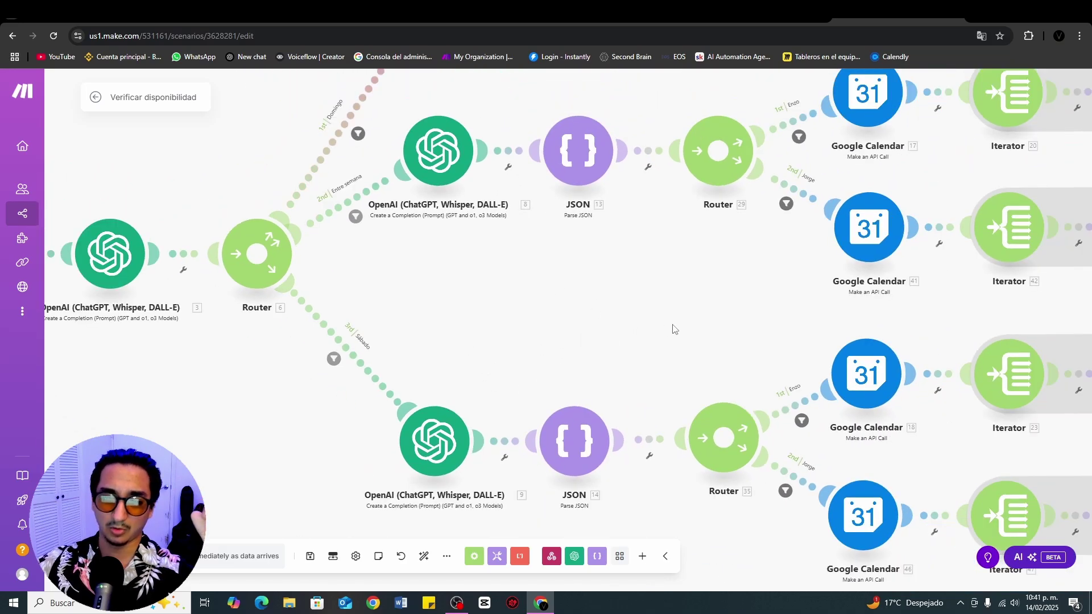
{"action": "scroll", "coordinate": [649, 336], "scroll_direction": "down", "scroll_amount": 5}
{"action": "scroll", "coordinate": [516, 343], "scroll_direction": "up", "scroll_amount": 3}
{"action": "scroll", "coordinate": [516, 343], "scroll_direction": "up", "scroll_amount": 3}
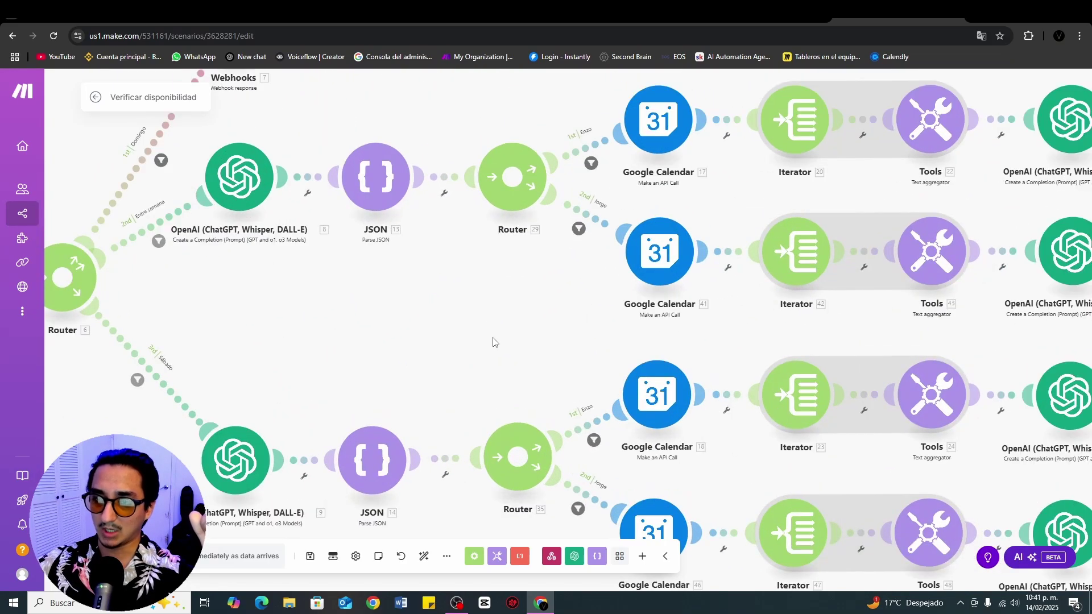
{"action": "scroll", "coordinate": [455, 375], "scroll_direction": "down", "scroll_amount": 2}
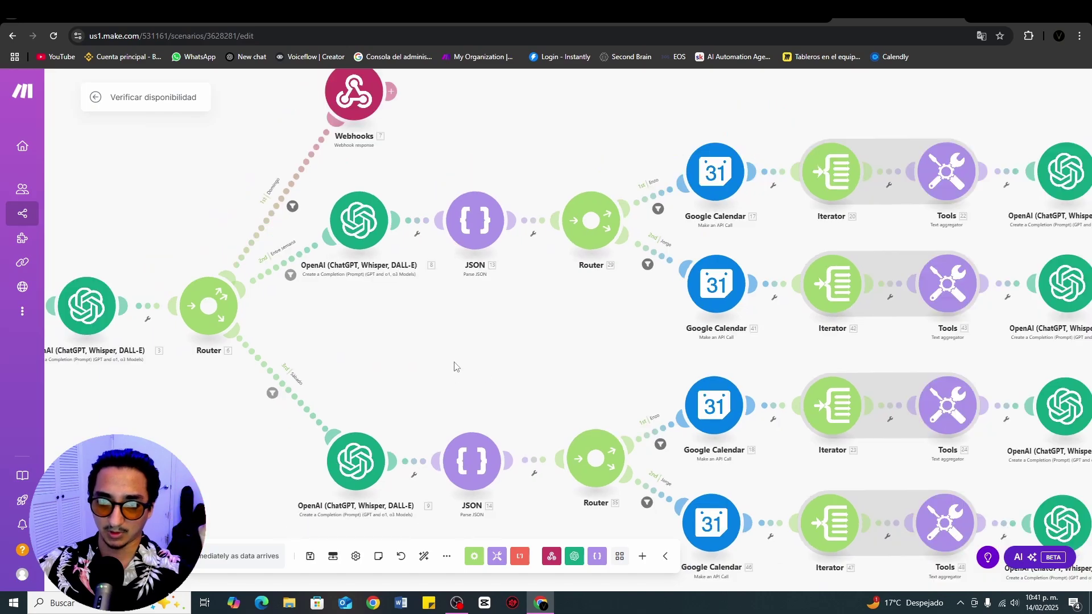
{"action": "scroll", "coordinate": [493, 359], "scroll_direction": "up", "scroll_amount": 4}
{"action": "scroll", "coordinate": [492, 358], "scroll_direction": "down", "scroll_amount": 2}
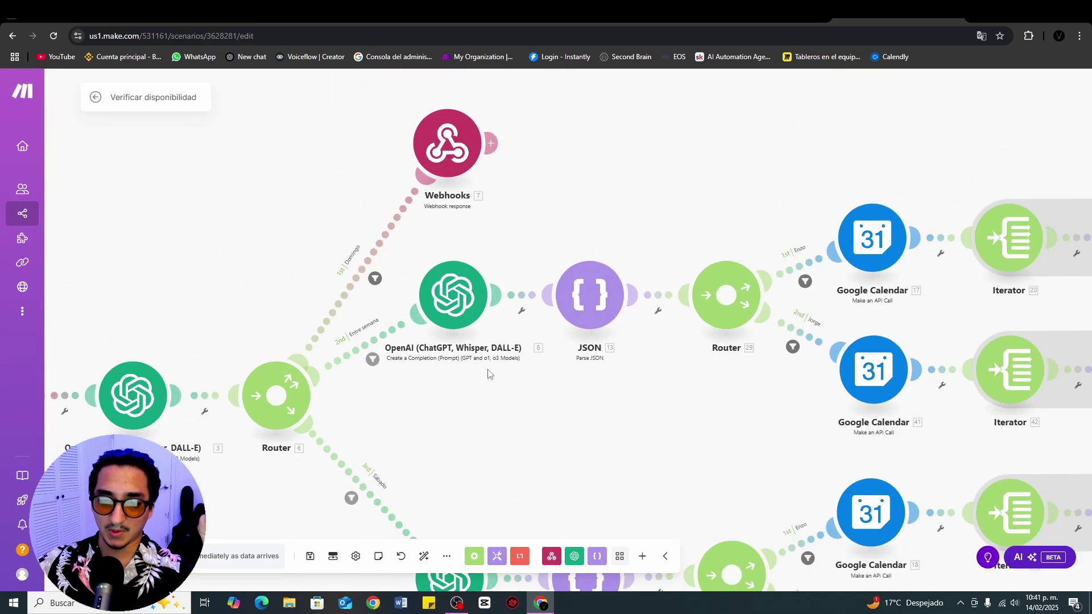
{"action": "left_click", "coordinate": [449, 306]}
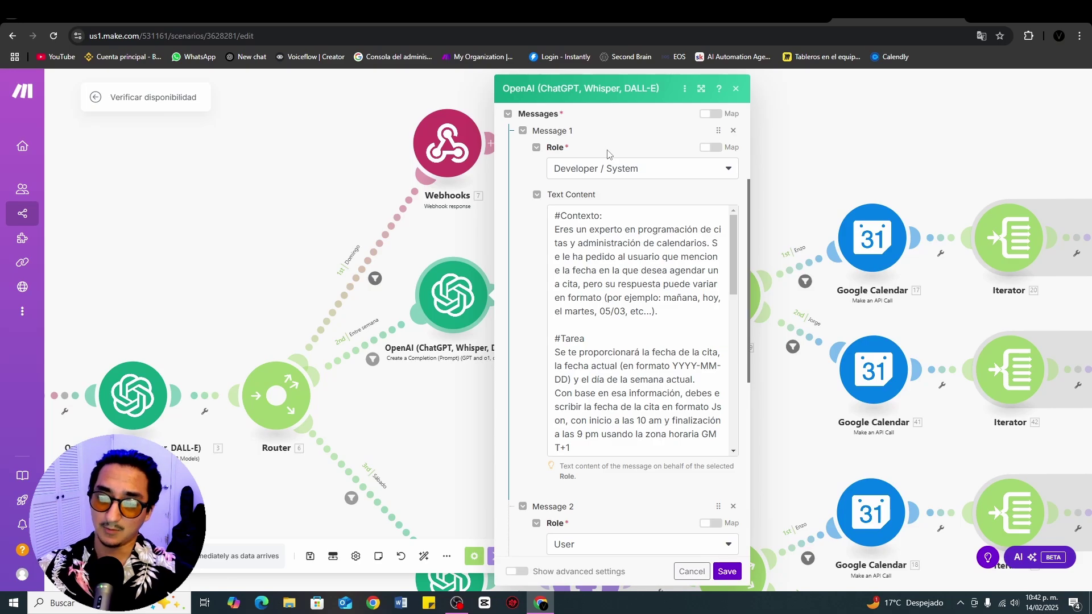
{"action": "scroll", "coordinate": [608, 154], "scroll_direction": "up", "scroll_amount": 2}
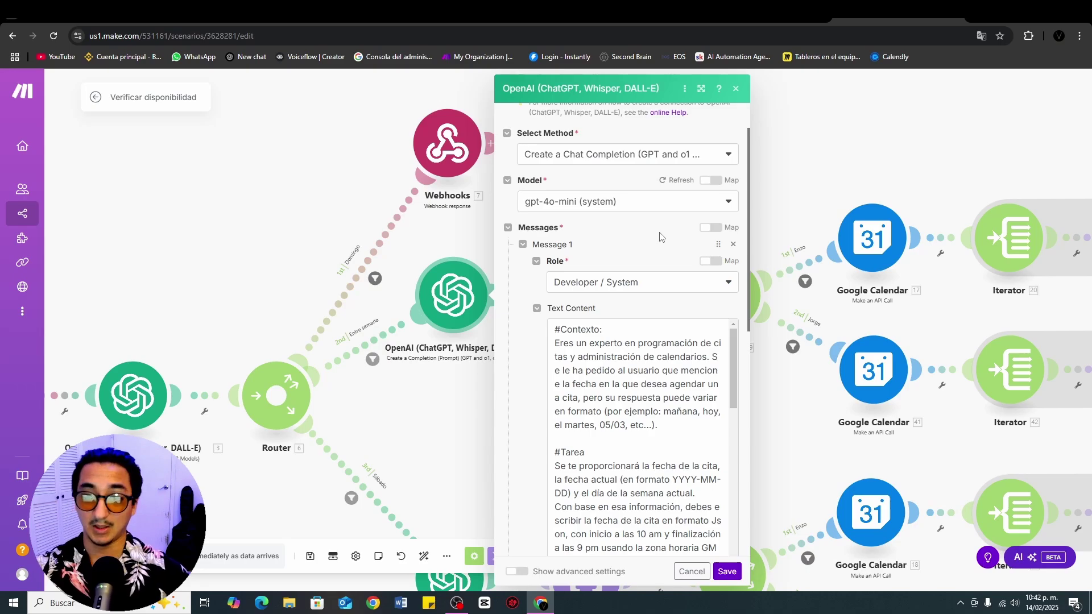
{"action": "scroll", "coordinate": [660, 236], "scroll_direction": "down", "scroll_amount": 2}
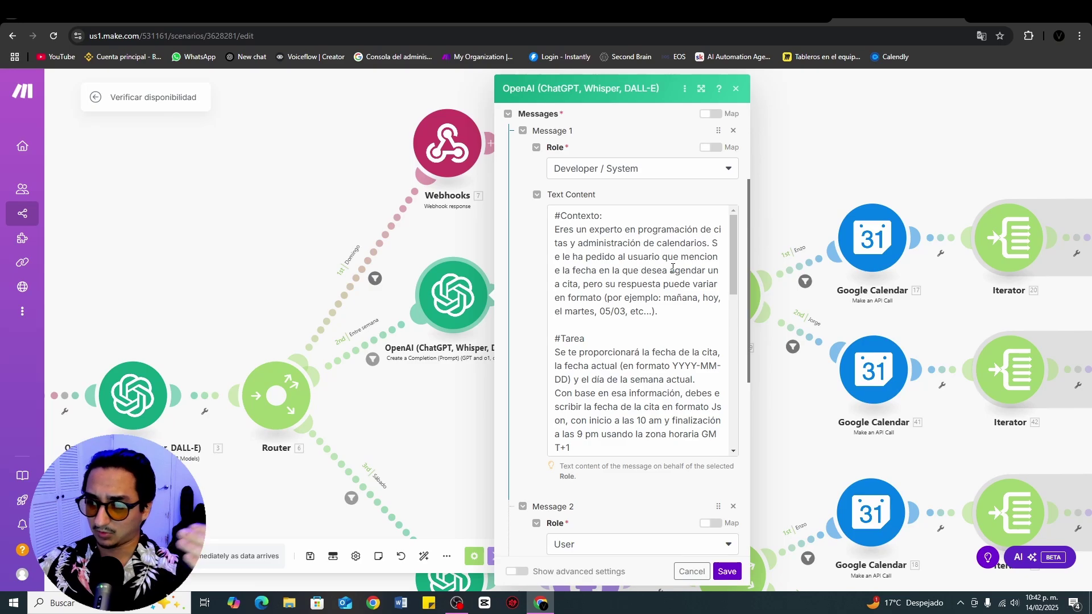
{"action": "scroll", "coordinate": [678, 290], "scroll_direction": "down", "scroll_amount": 1}
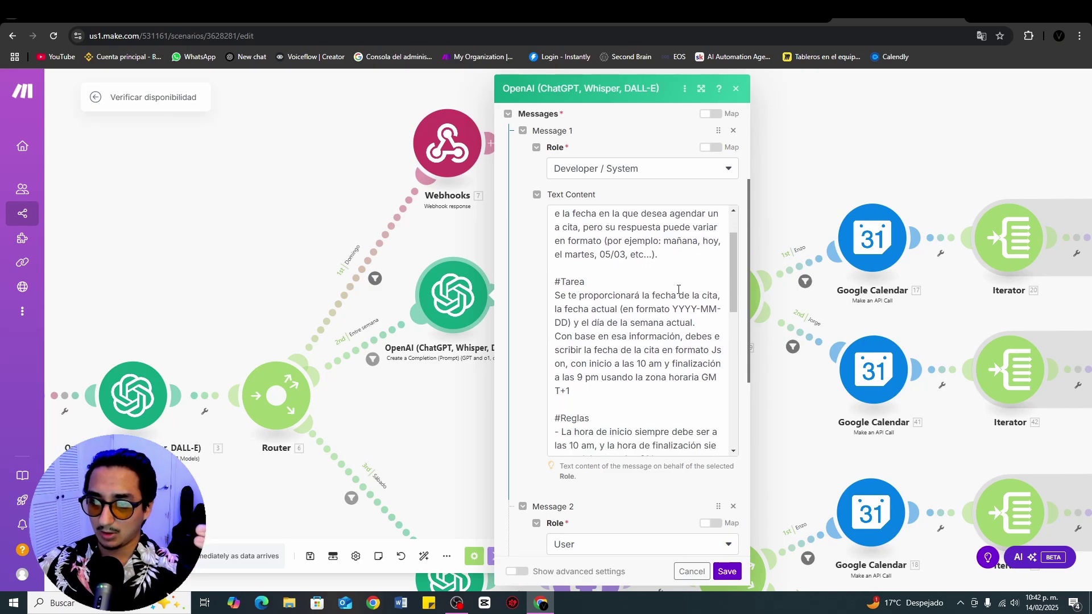
{"action": "scroll", "coordinate": [679, 290], "scroll_direction": "up", "scroll_amount": 1}
{"action": "scroll", "coordinate": [683, 266], "scroll_direction": "down", "scroll_amount": 2}
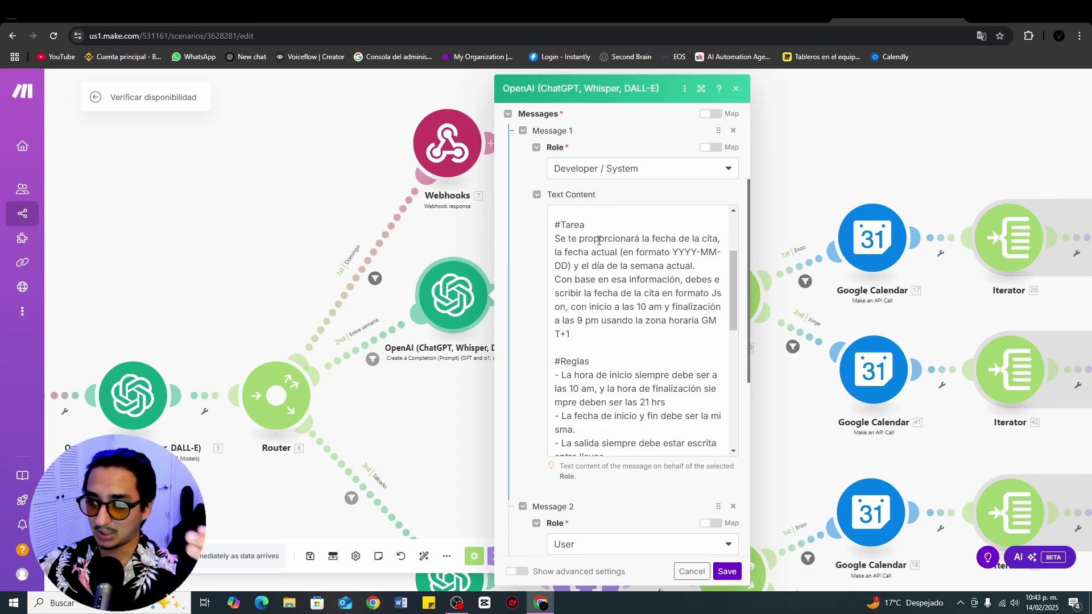
{"action": "scroll", "coordinate": [670, 253], "scroll_direction": "down", "scroll_amount": 1}
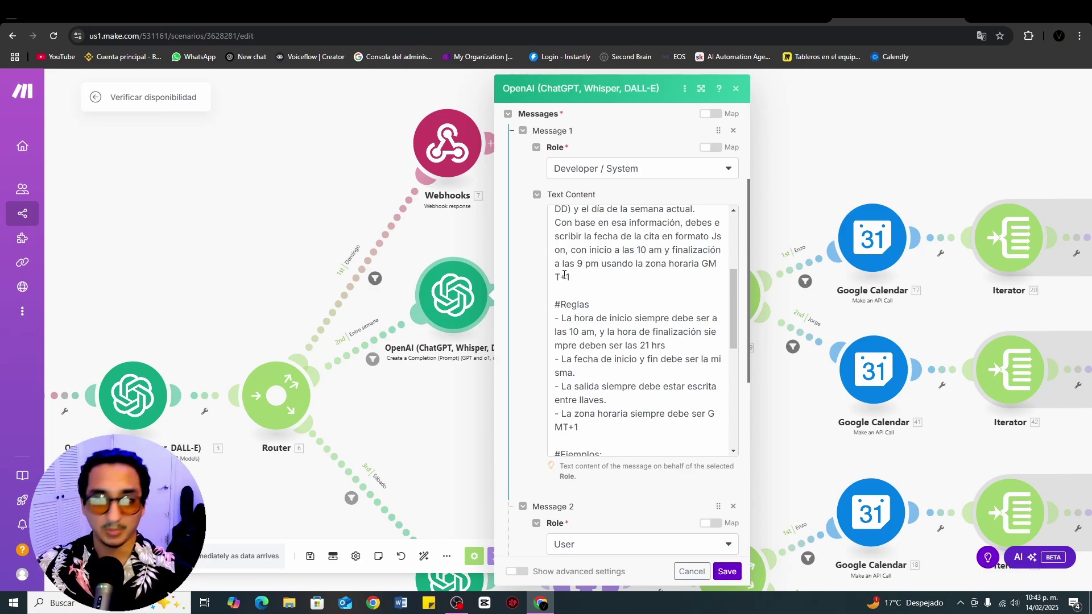
{"action": "scroll", "coordinate": [592, 260], "scroll_direction": "down", "scroll_amount": 2}
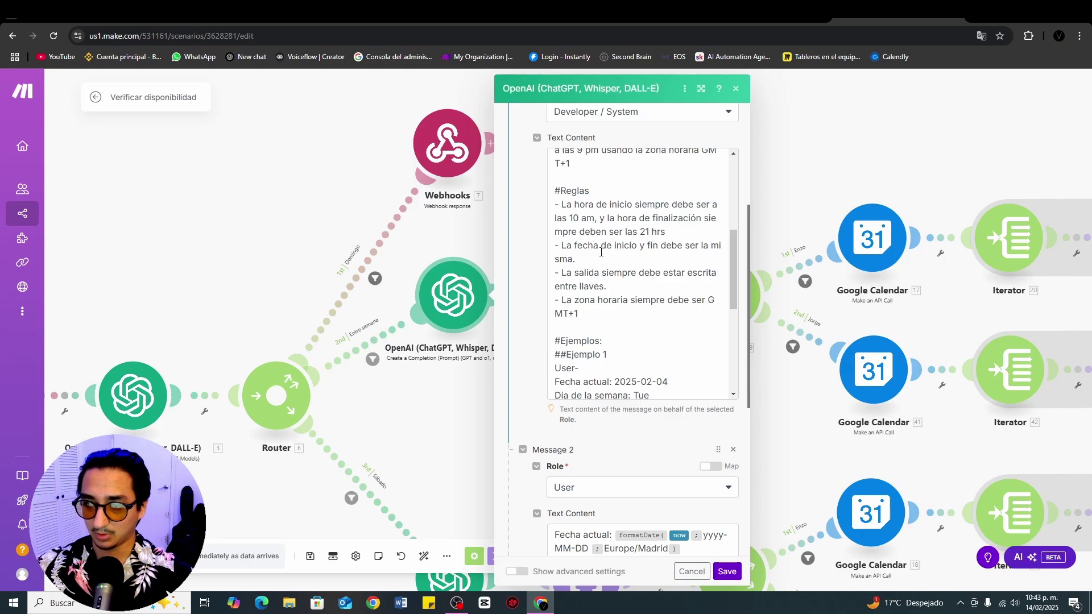
Step: Review the prompt's Respuesta examples, highlighting their start and end times such as 10:00:00 and 21:00
{"action": "scroll", "coordinate": [601, 252], "scroll_direction": "down", "scroll_amount": 1}
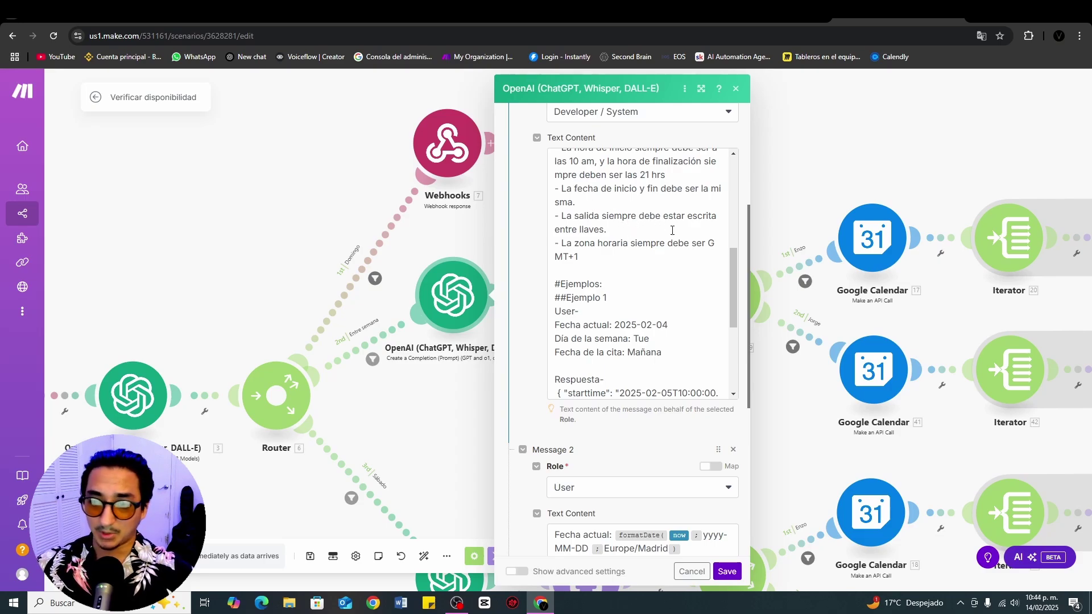
{"action": "scroll", "coordinate": [651, 226], "scroll_direction": "down", "scroll_amount": 1}
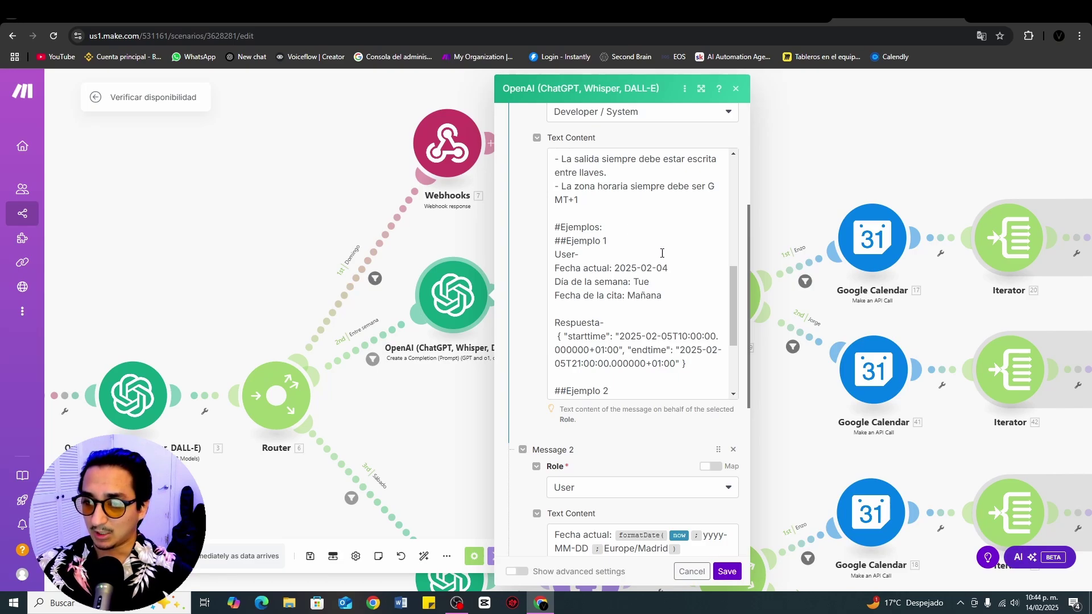
{"action": "scroll", "coordinate": [674, 230], "scroll_direction": "down", "scroll_amount": 1}
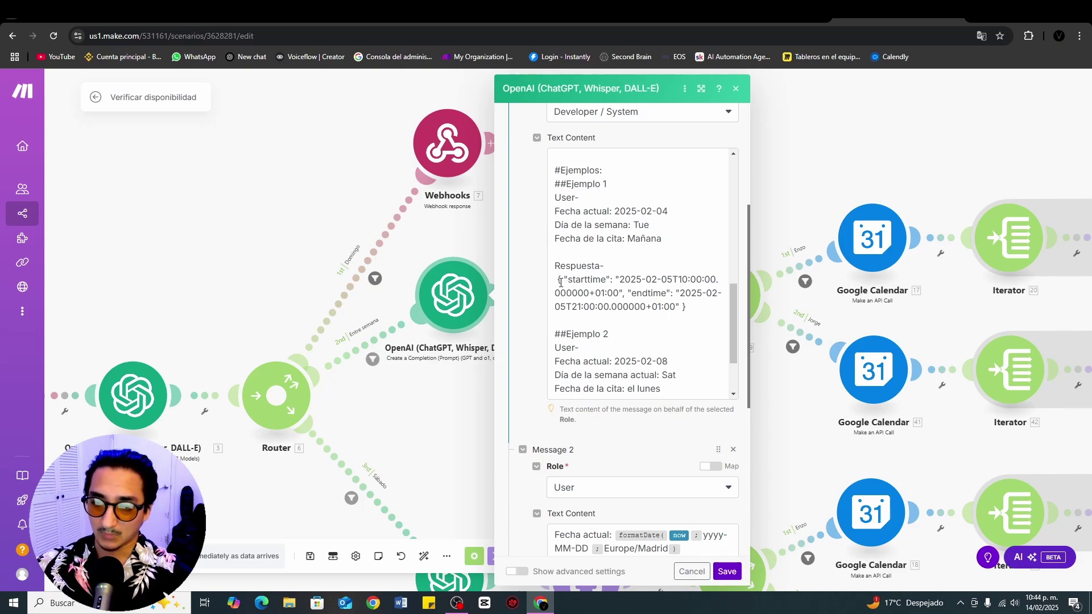
{"action": "left_click_drag", "start_coordinate": [565, 281], "coordinate": [686, 308]}
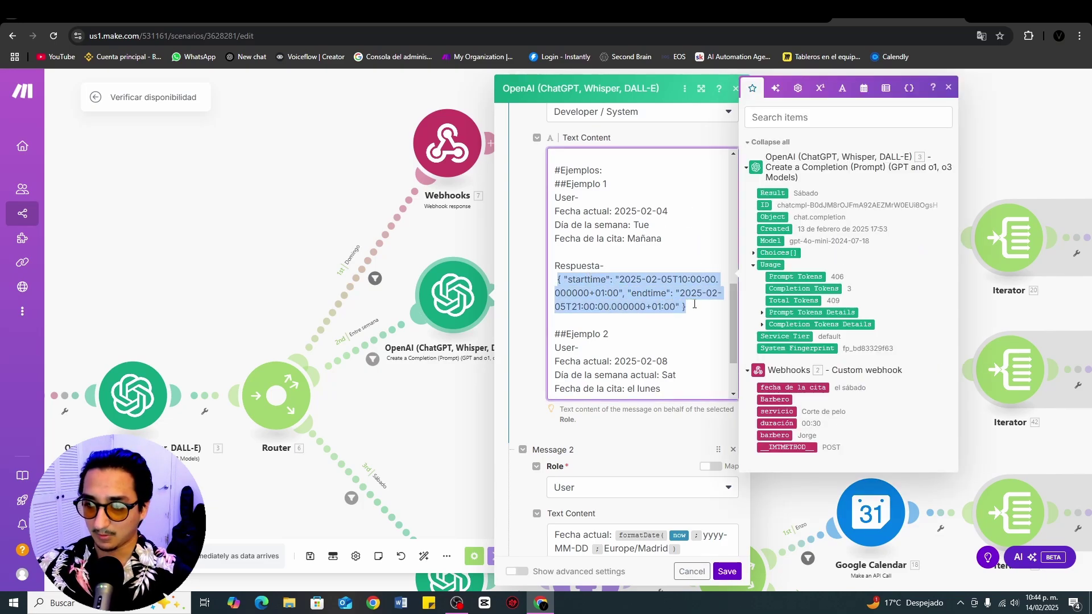
{"action": "left_click", "coordinate": [692, 304]}
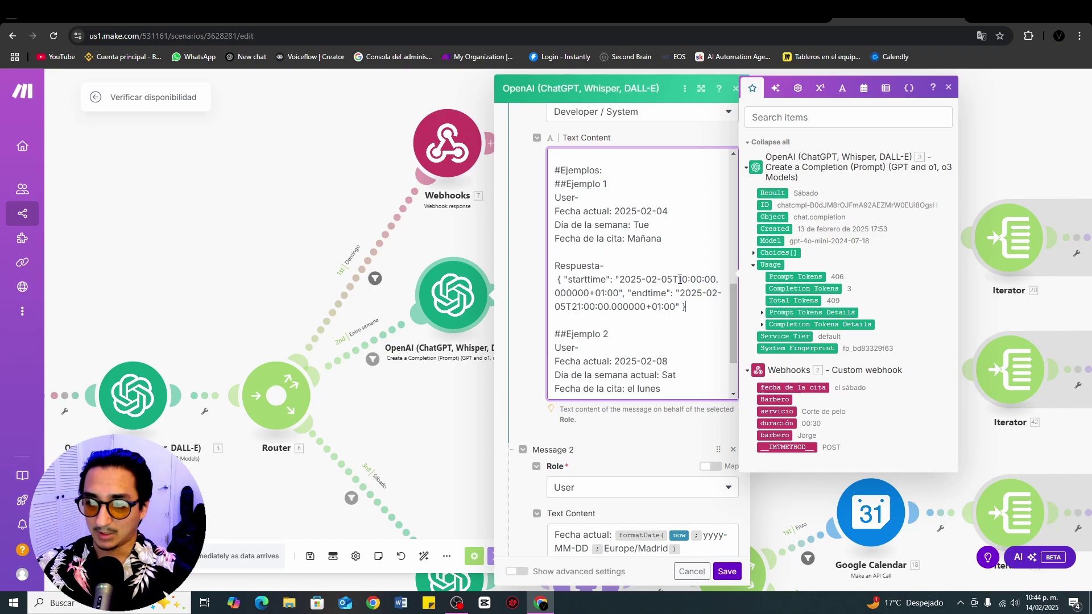
{"action": "left_click_drag", "start_coordinate": [678, 279], "coordinate": [715, 279]}
{"action": "left_click", "coordinate": [706, 291]}
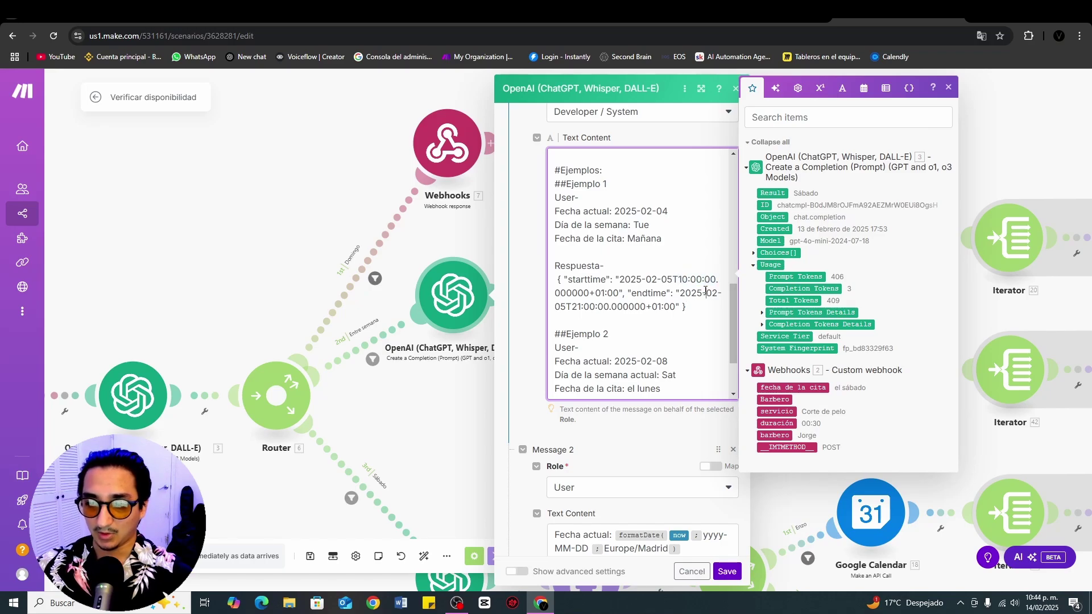
{"action": "left_click_drag", "start_coordinate": [570, 308], "coordinate": [688, 308]}
{"action": "left_click", "coordinate": [523, 249]}
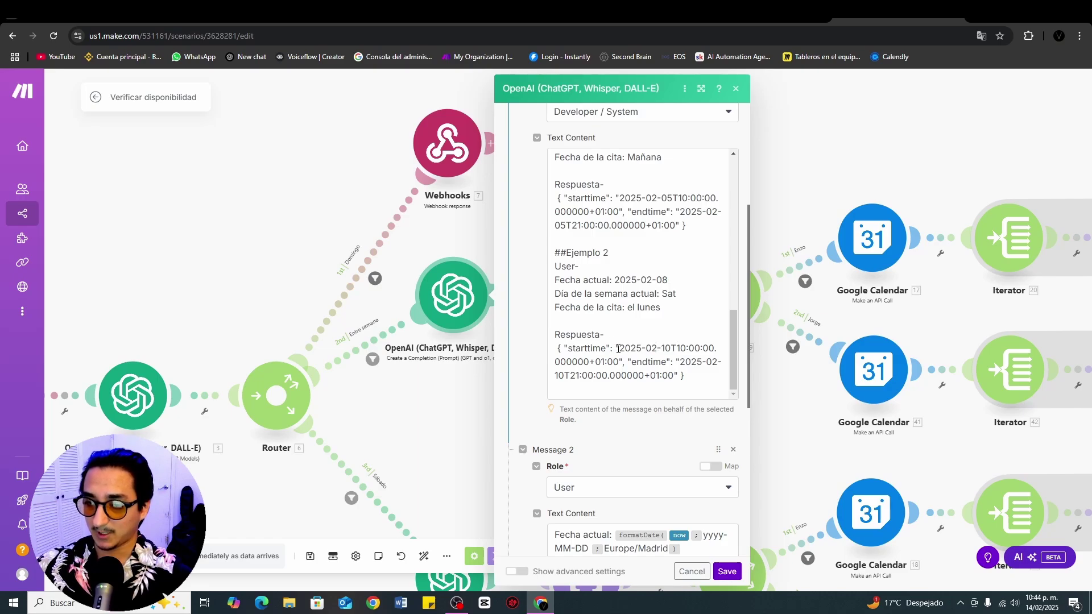
{"action": "left_click_drag", "start_coordinate": [614, 350], "coordinate": [709, 350]}
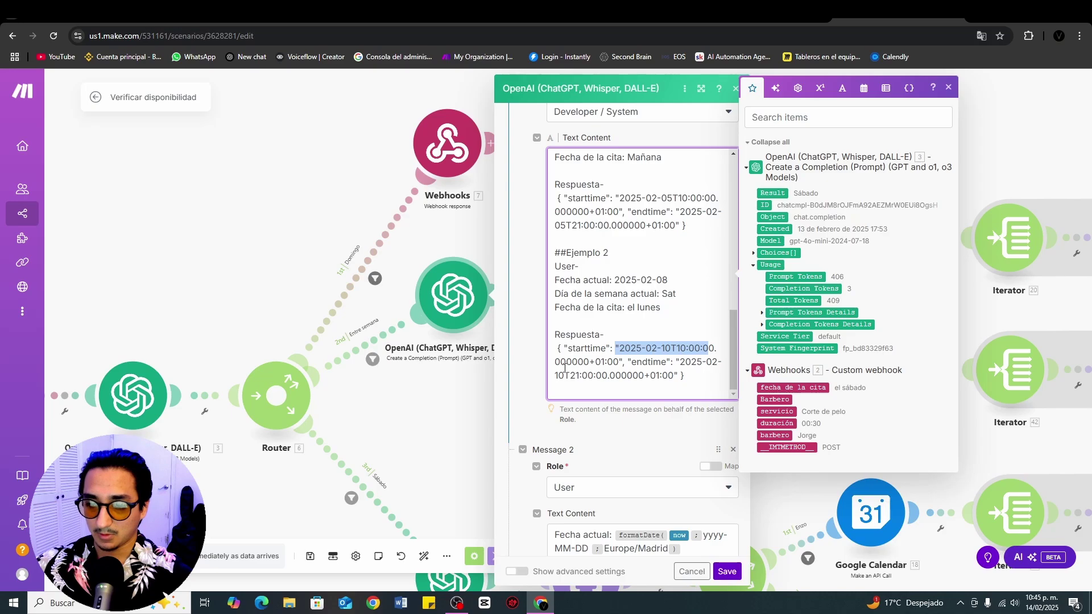
{"action": "left_click_drag", "start_coordinate": [558, 376], "coordinate": [618, 370]}
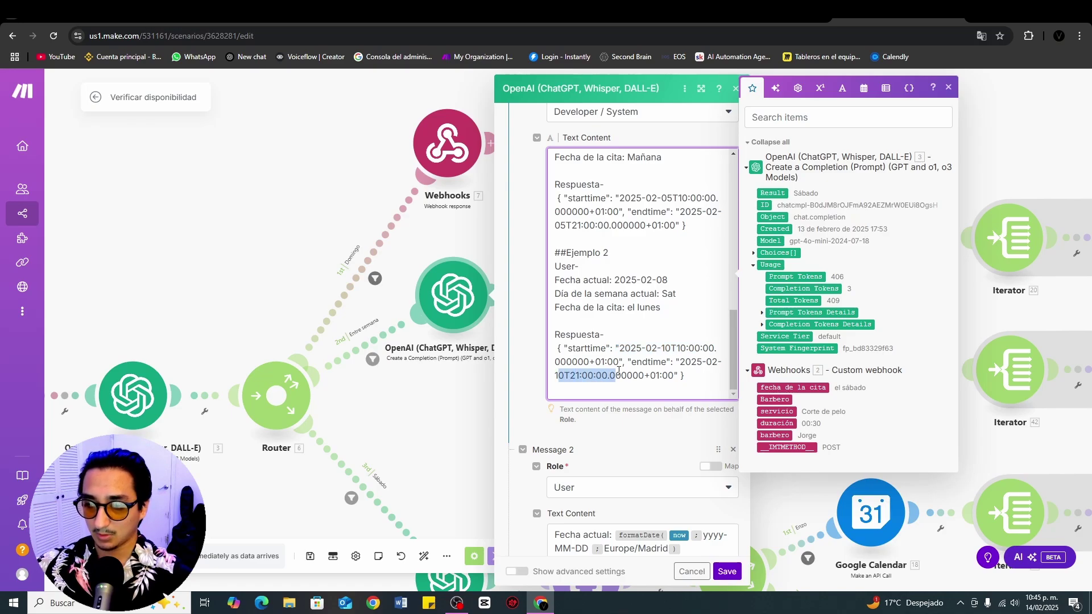
{"action": "left_click", "coordinate": [544, 366]}
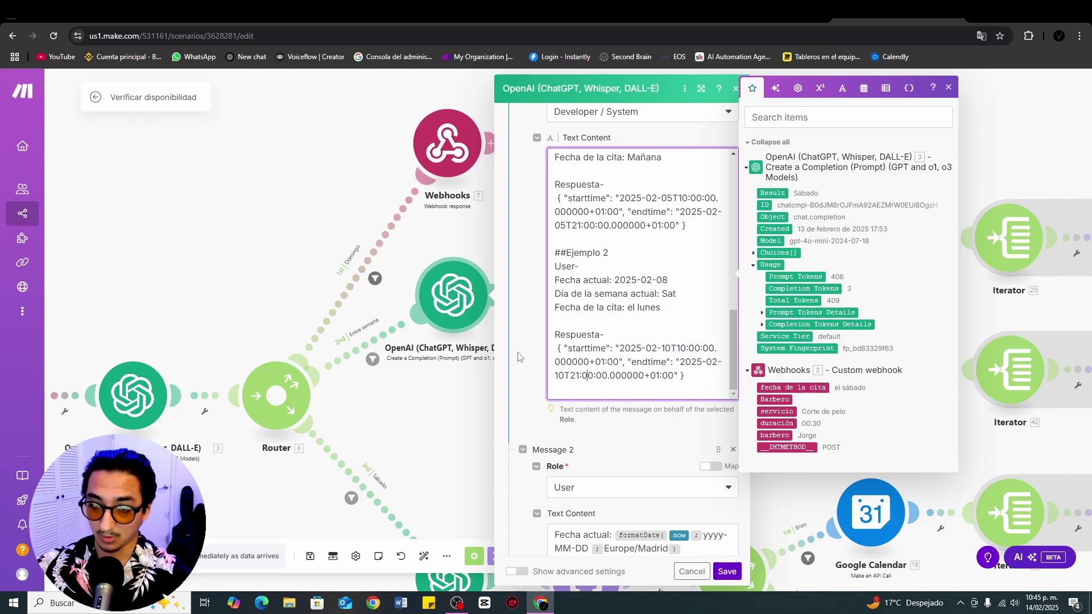
Step: Check the current-date formula line in Message 2 of the OpenAI prompt
{"action": "scroll", "coordinate": [521, 358], "scroll_direction": "down", "scroll_amount": 4}
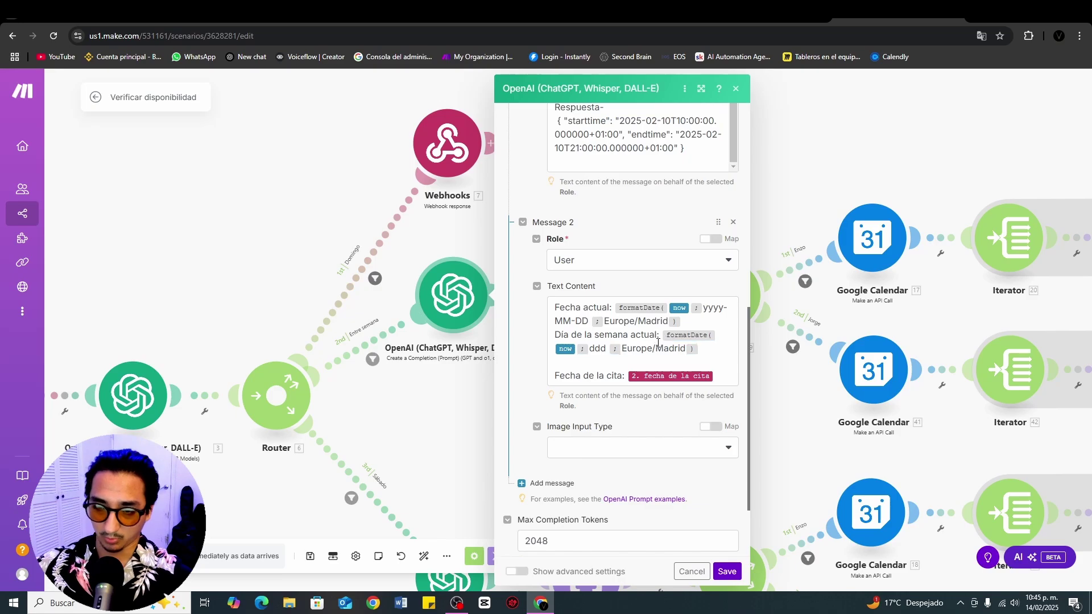
{"action": "triple_click", "coordinate": [662, 320]}
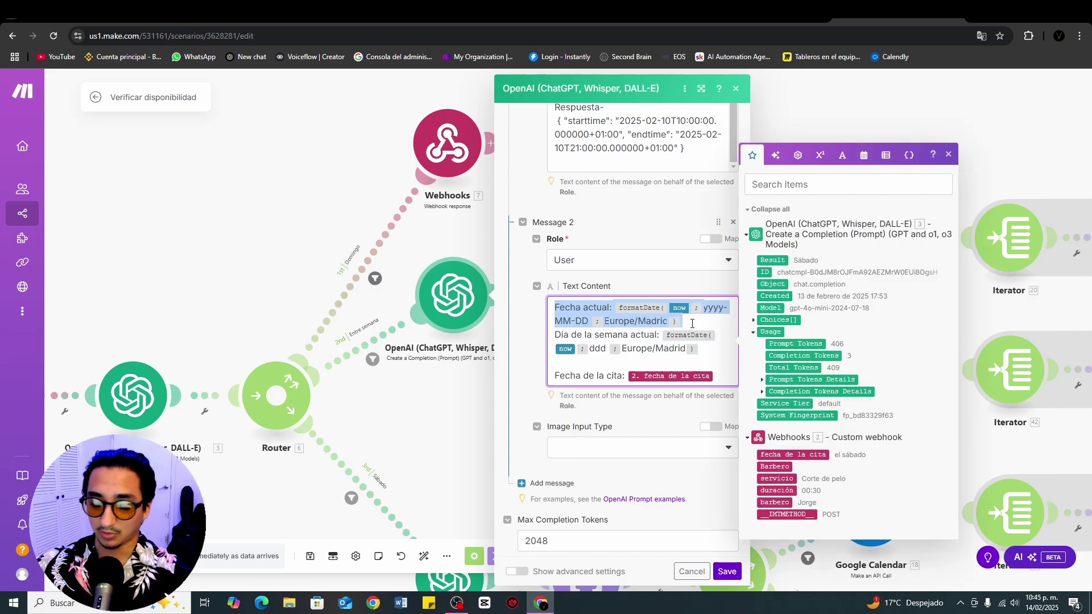
{"action": "left_click", "coordinate": [691, 323]}
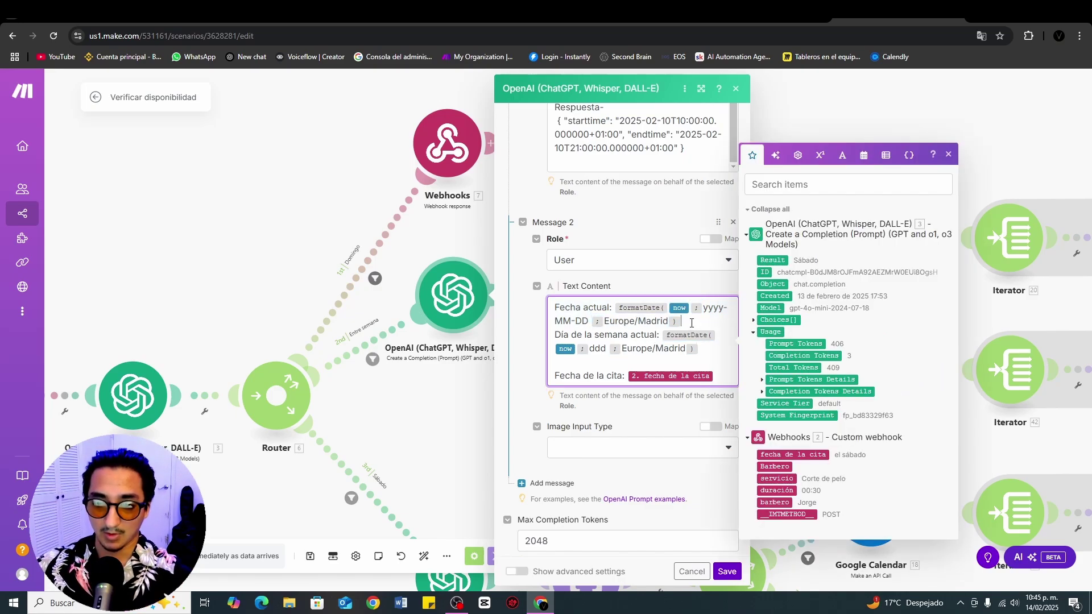
{"action": "left_click", "coordinate": [657, 365]}
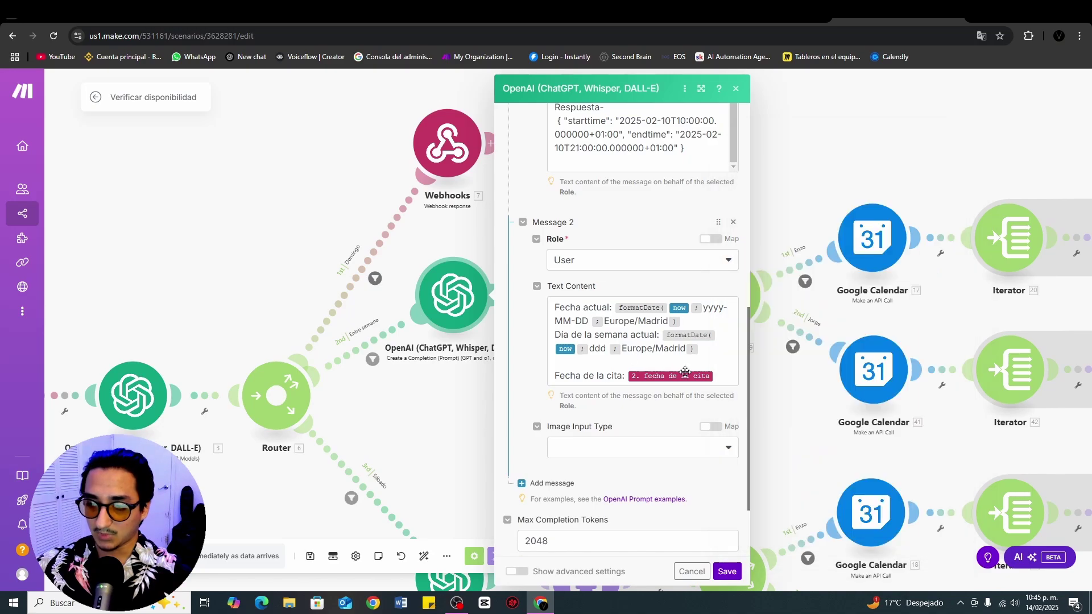
{"action": "scroll", "coordinate": [657, 394], "scroll_direction": "down", "scroll_amount": 2}
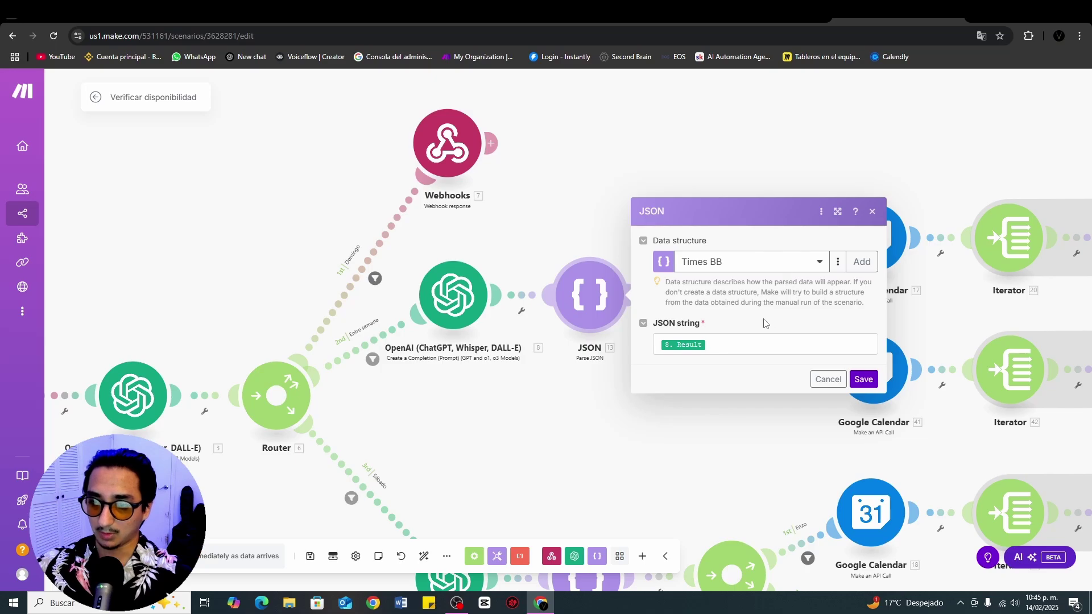
Step: Inspect the Times BB data structure's startTime and endTime properties, then close it
{"action": "left_click", "coordinate": [833, 271]}
{"action": "left_click", "coordinate": [812, 284]}
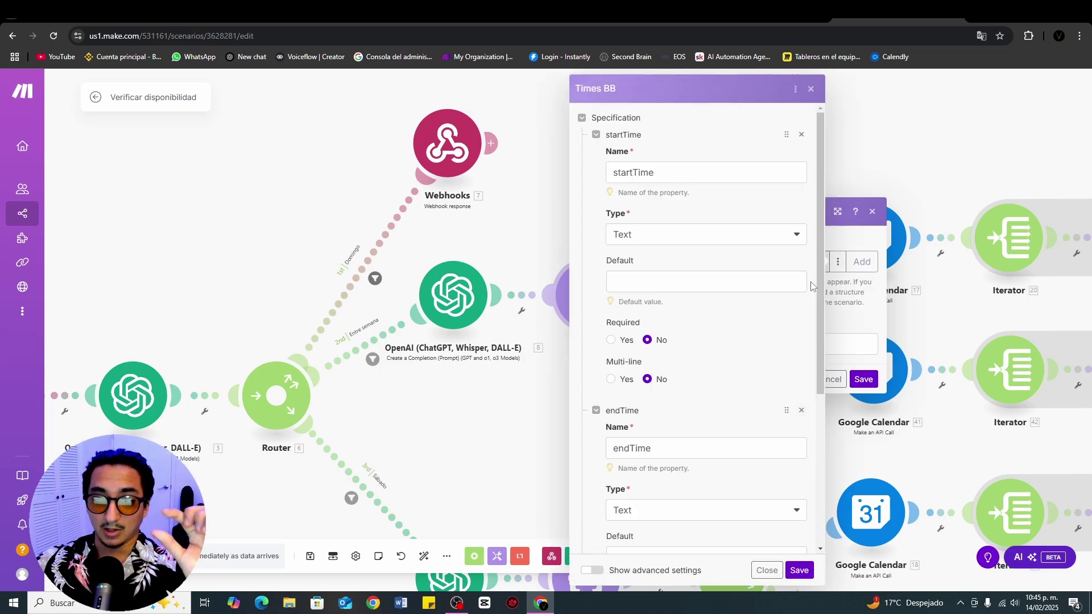
{"action": "double_click", "coordinate": [637, 172]}
{"action": "scroll", "coordinate": [649, 256], "scroll_direction": "down", "scroll_amount": 2}
{"action": "double_click", "coordinate": [633, 336]}
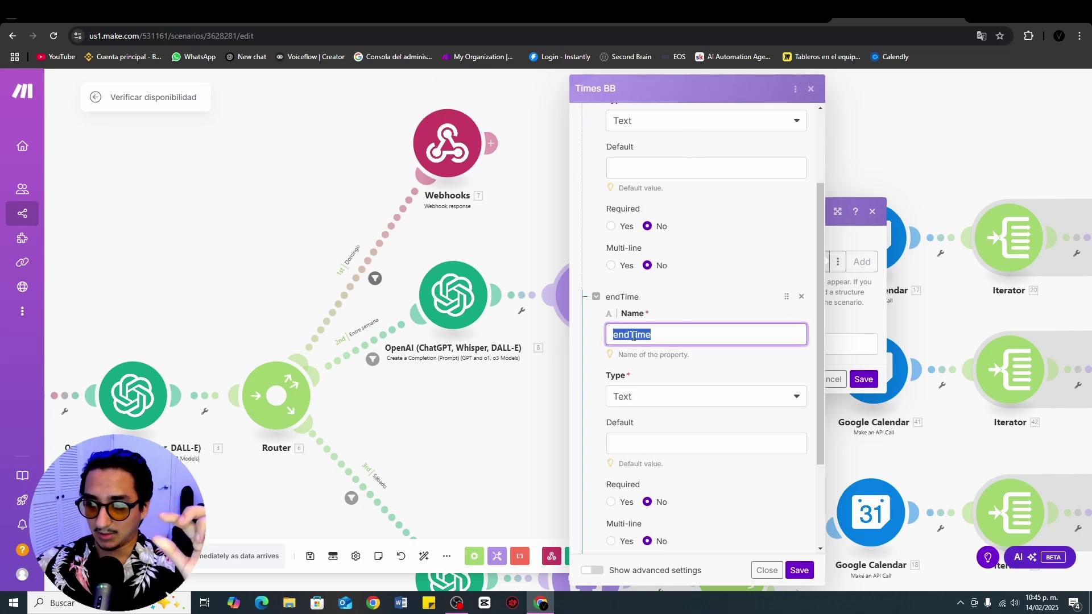
{"action": "left_click", "coordinate": [706, 307]}
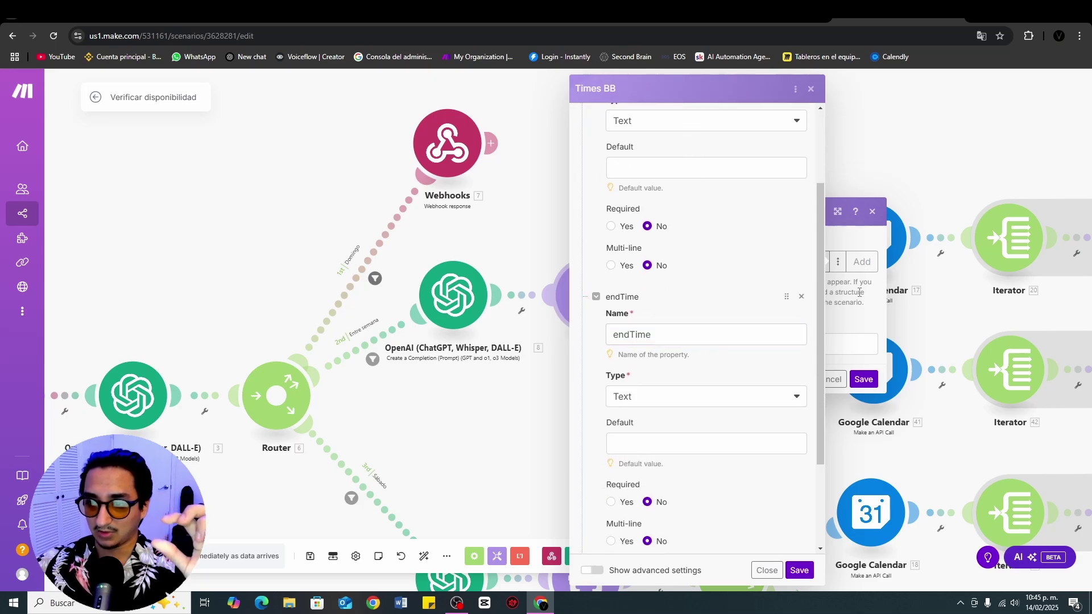
{"action": "left_click", "coordinate": [812, 89]}
Step: Close the JSON settings and zoom onto the Enzo and Jorge Google Calendar branches
{"action": "left_click", "coordinate": [872, 212]}
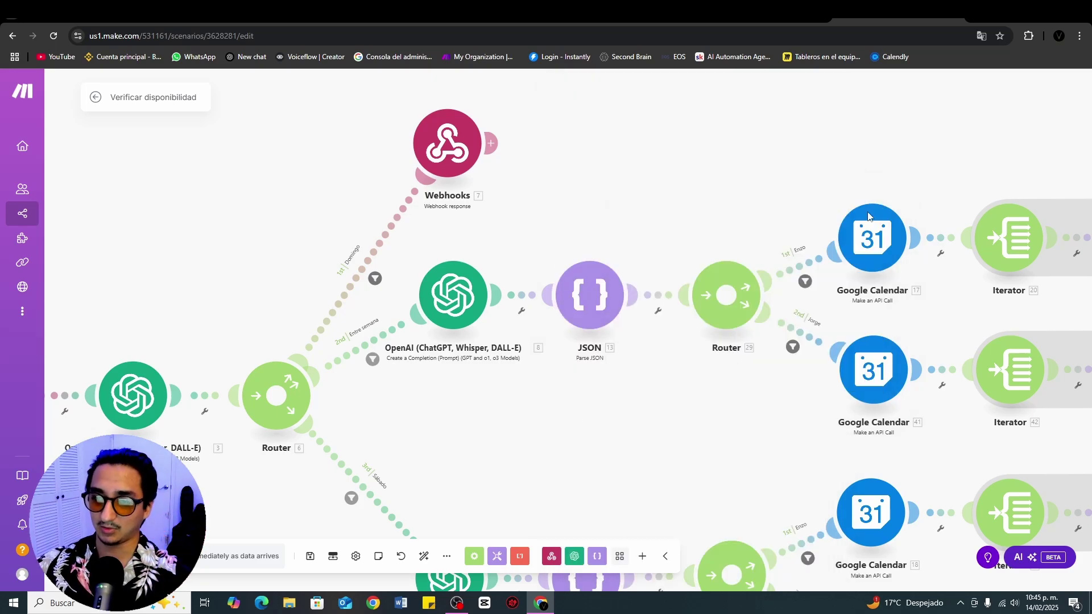
{"action": "scroll", "coordinate": [867, 216], "scroll_direction": "up", "scroll_amount": 2}
{"action": "left_click_drag", "start_coordinate": [868, 216], "coordinate": [541, 165]}
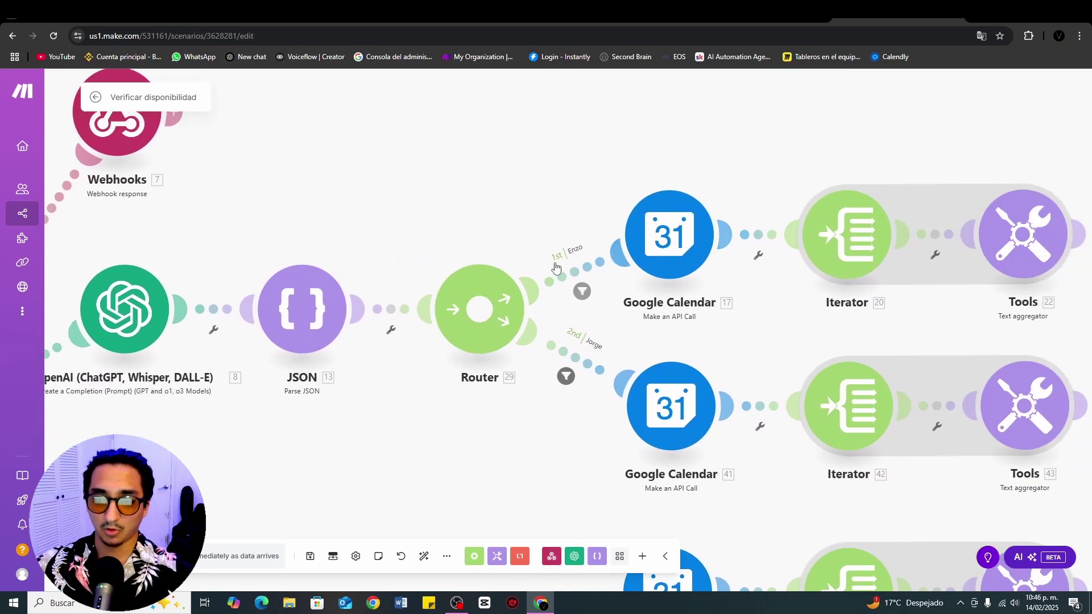
{"action": "left_click_drag", "start_coordinate": [797, 178], "coordinate": [740, 170]}
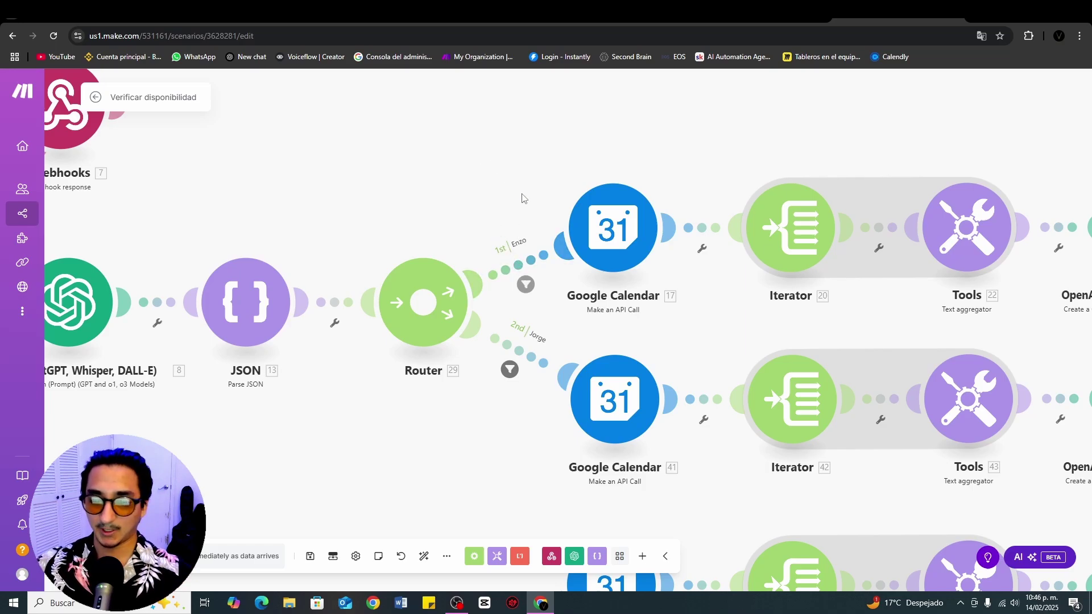
Step: Open the first Google Calendar API call and check the /v3/ part of its freeBusy URL
{"action": "left_click", "coordinate": [622, 206]}
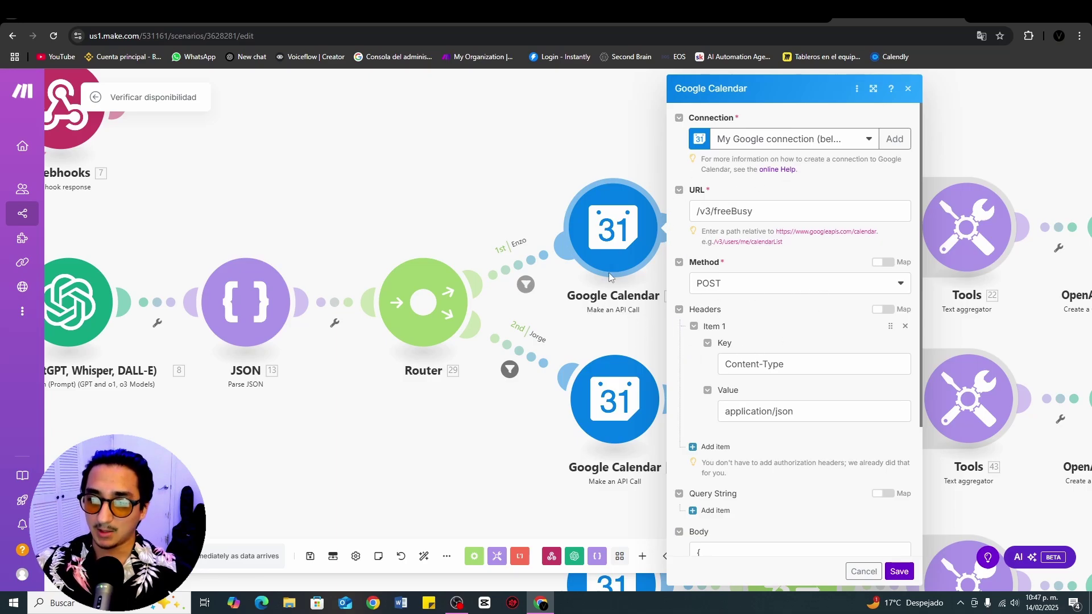
{"action": "left_click", "coordinate": [731, 215]}
{"action": "left_click", "coordinate": [827, 182]}
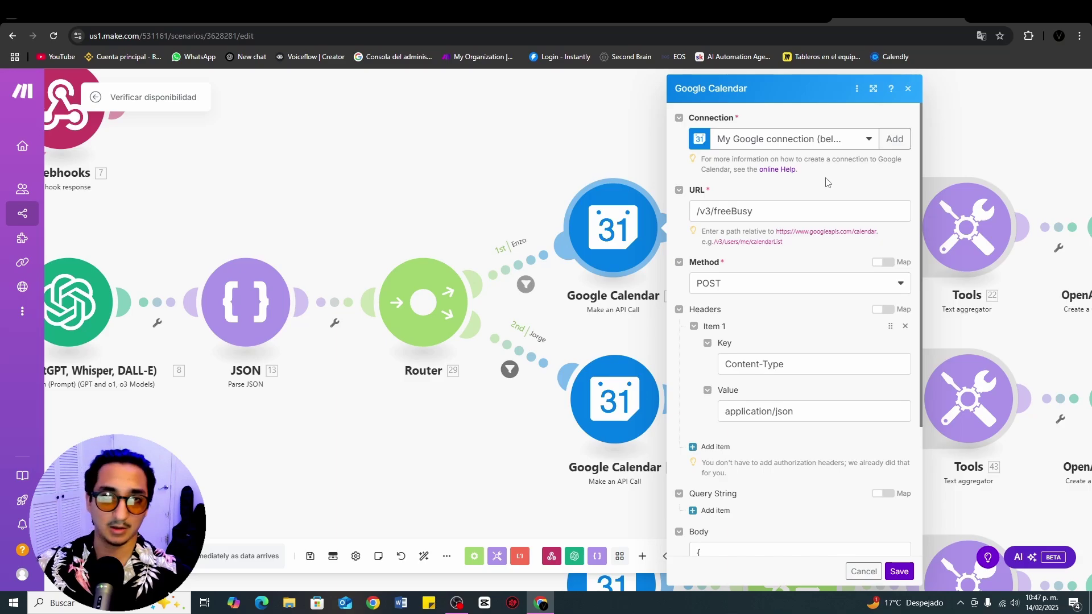
{"action": "left_click_drag", "start_coordinate": [697, 211], "coordinate": [716, 213]}
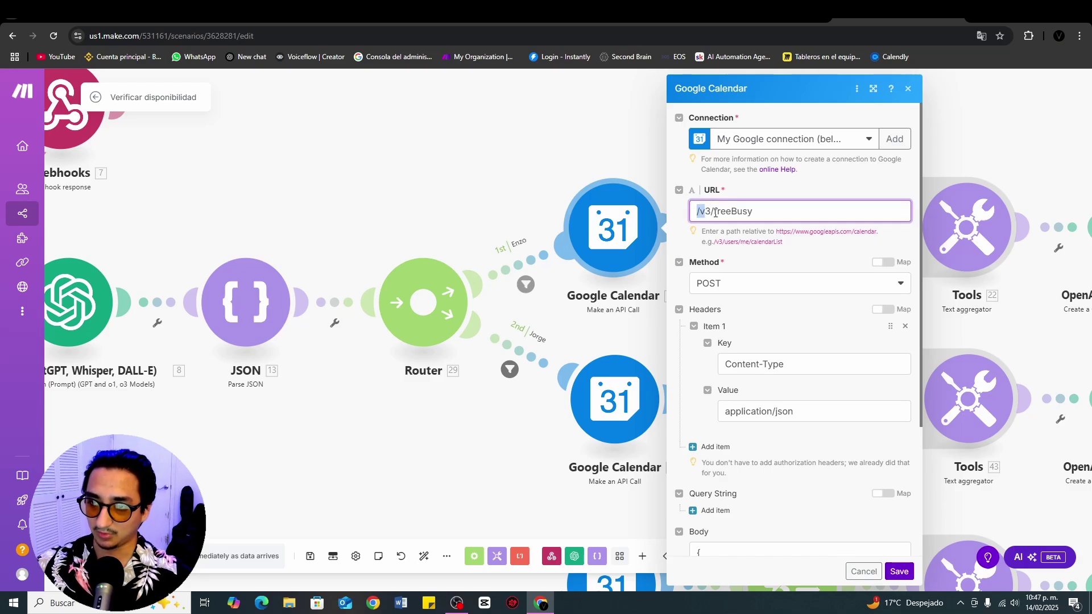
{"action": "left_click", "coordinate": [782, 323]}
Step: Review the request body's timeMin/timeMax mapping, Europe/Madrid time zone and calendar ID
{"action": "scroll", "coordinate": [783, 323], "scroll_direction": "down", "scroll_amount": 3}
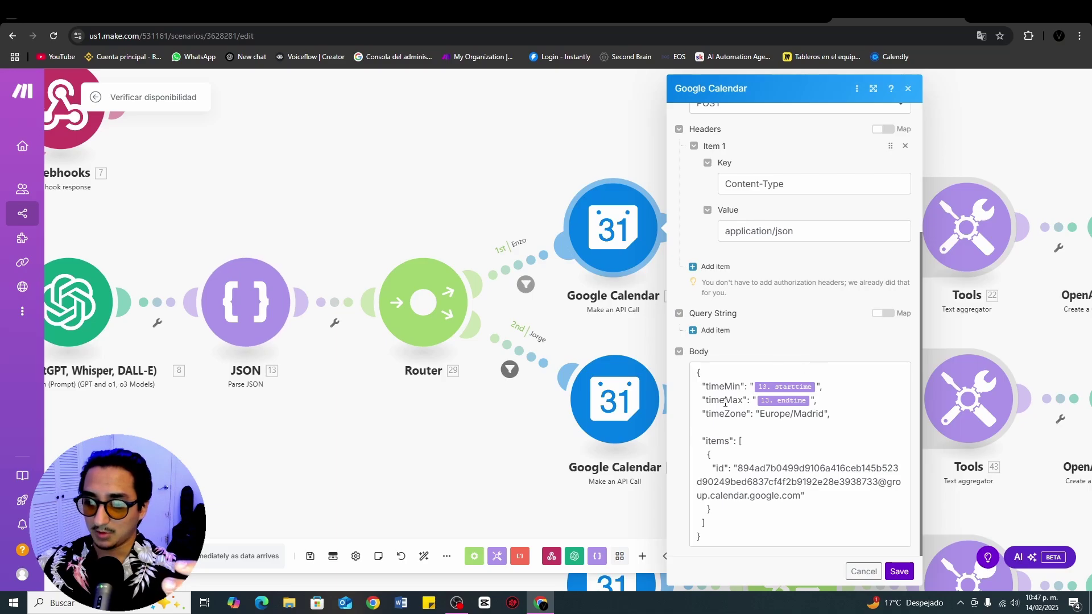
{"action": "left_click", "coordinate": [767, 372]}
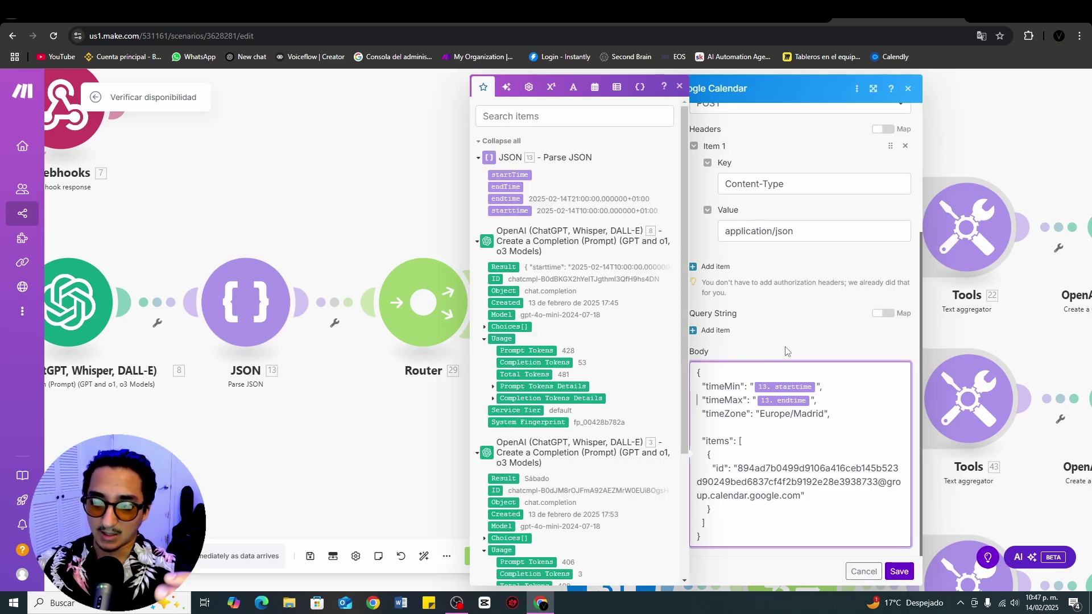
{"action": "left_click", "coordinate": [785, 353]}
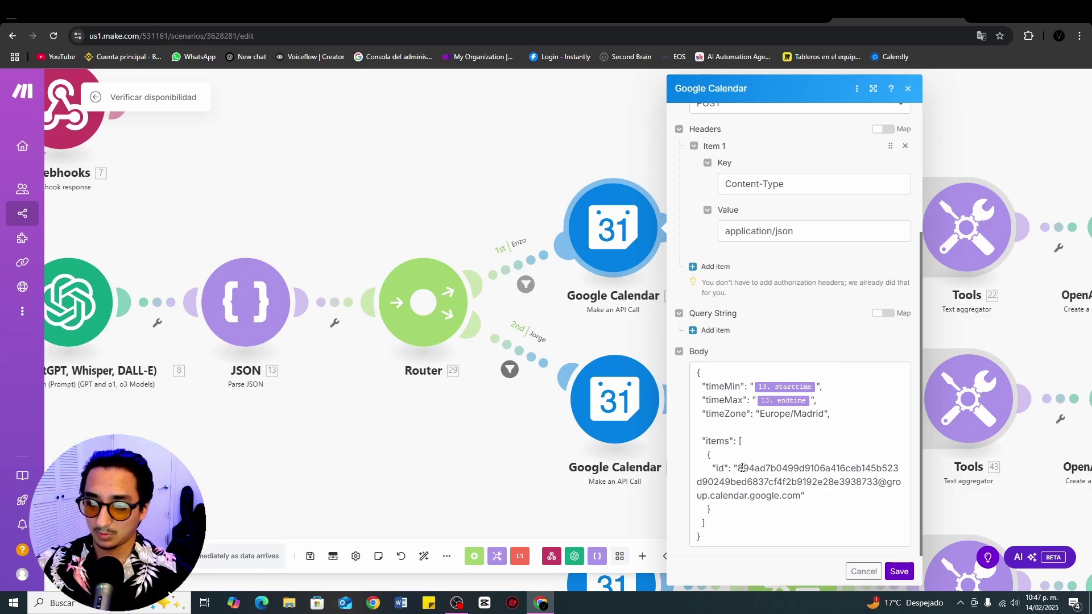
{"action": "left_click_drag", "start_coordinate": [738, 468], "coordinate": [793, 496]}
{"action": "left_click", "coordinate": [831, 326]}
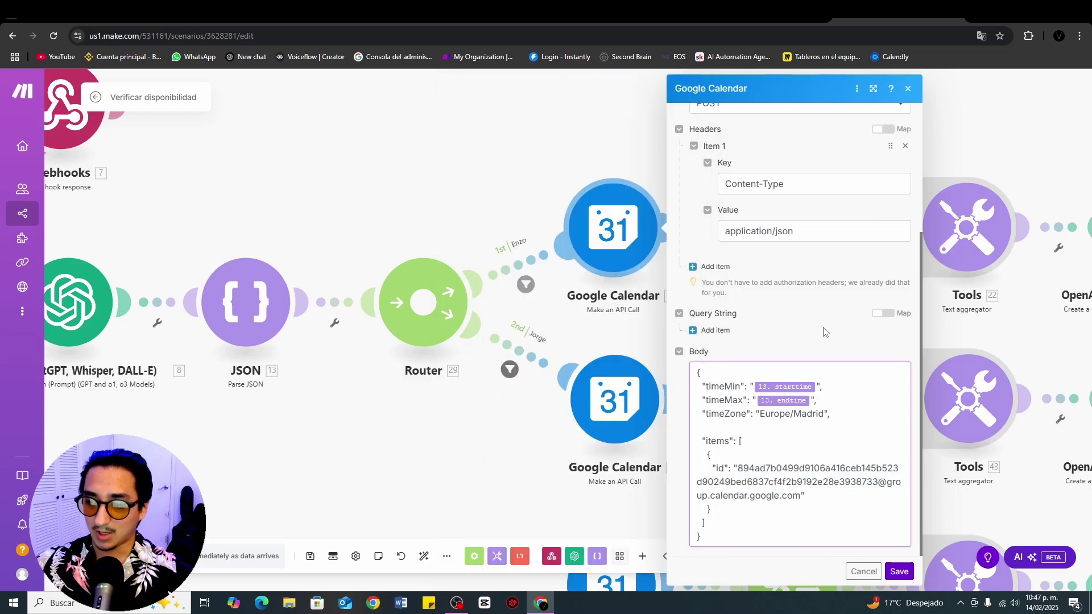
{"action": "left_click", "coordinate": [578, 112]}
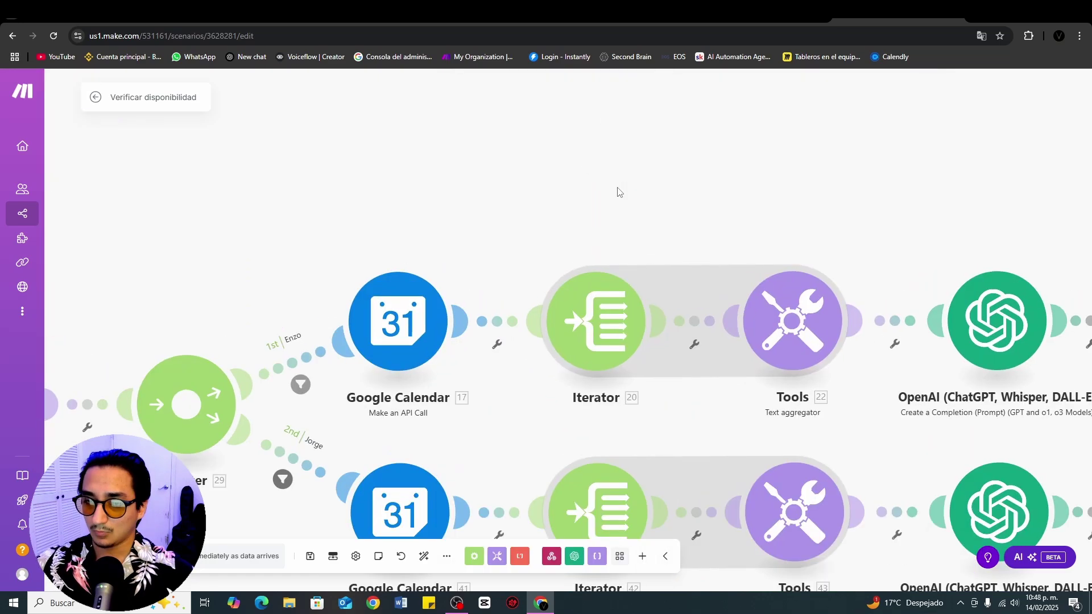
{"action": "scroll", "coordinate": [707, 200], "scroll_direction": "right", "scroll_amount": 5}
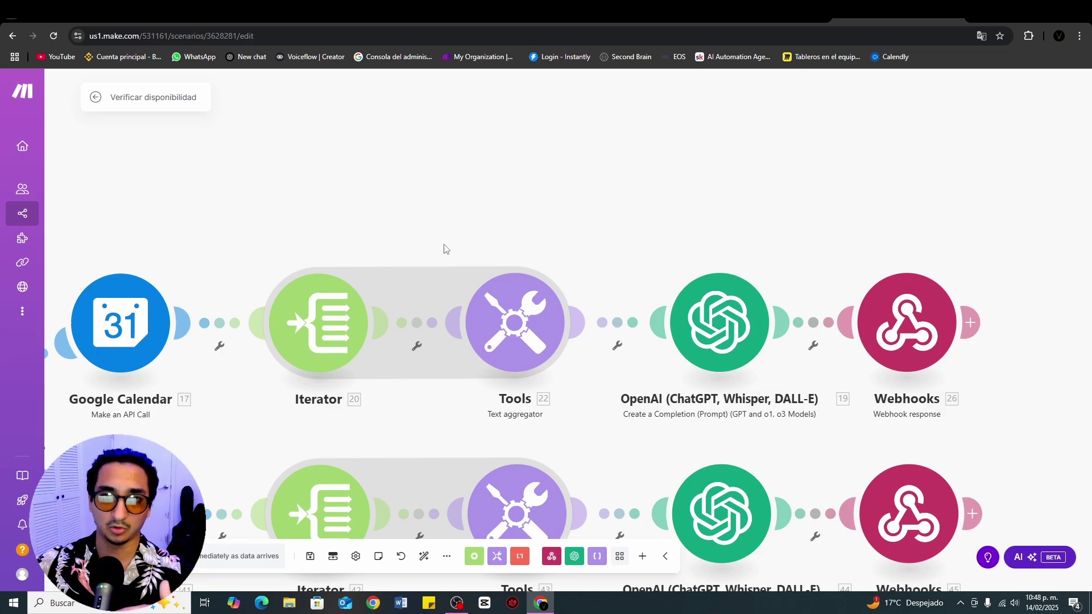
{"action": "scroll", "coordinate": [444, 248], "scroll_direction": "right", "scroll_amount": 3}
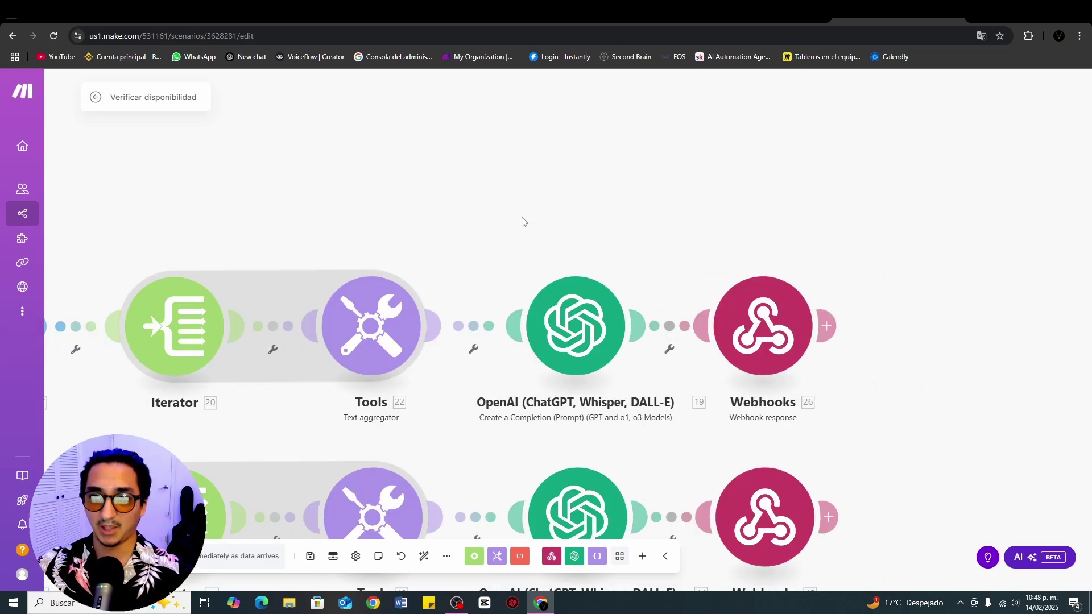
{"action": "left_click", "coordinate": [357, 333]}
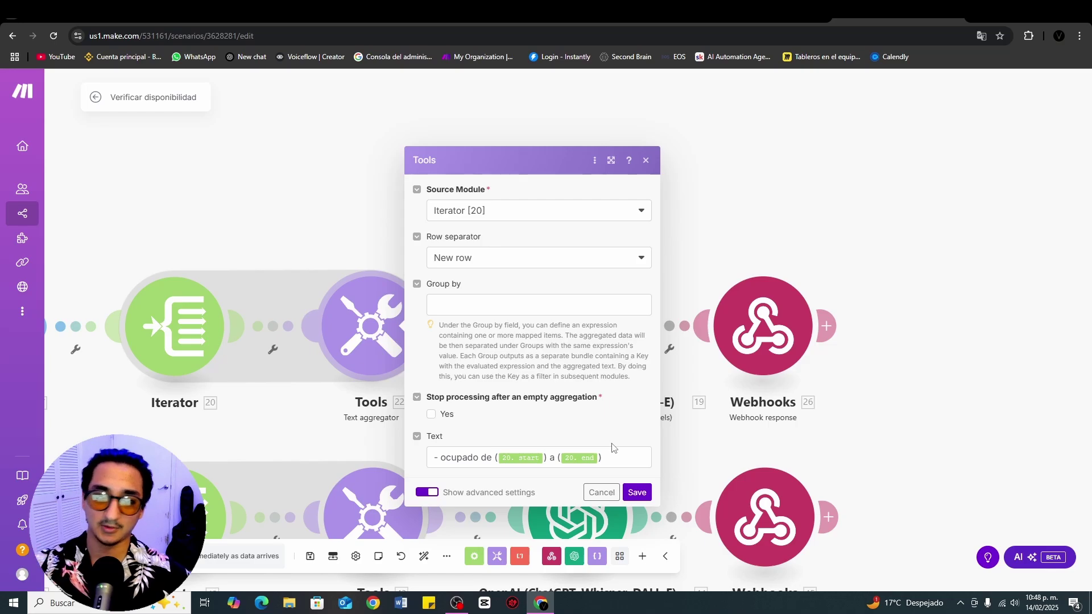
{"action": "left_click", "coordinate": [695, 225]}
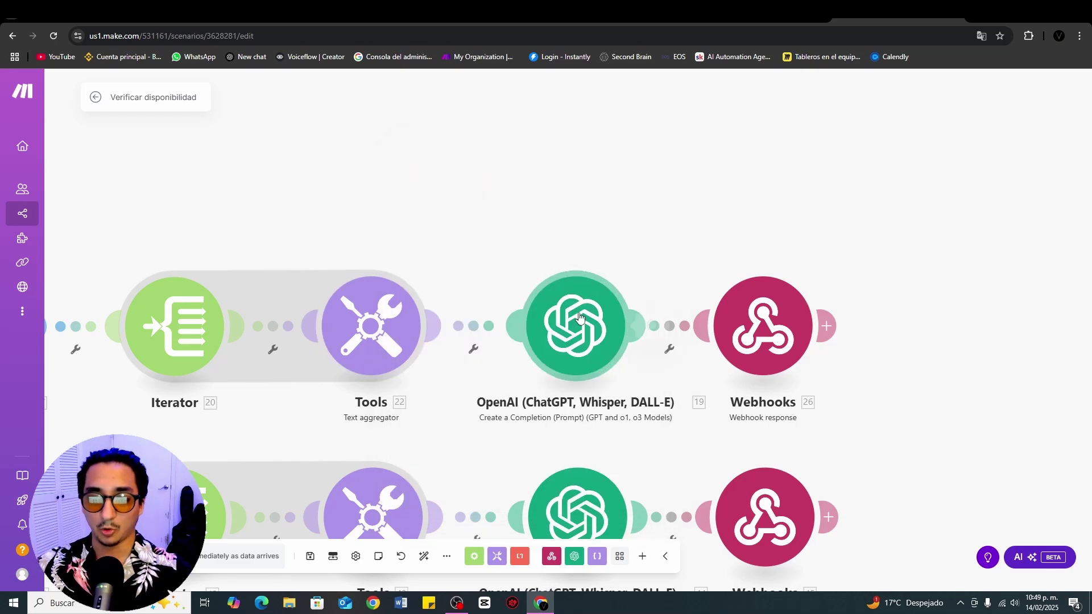
{"action": "left_click", "coordinate": [598, 312]}
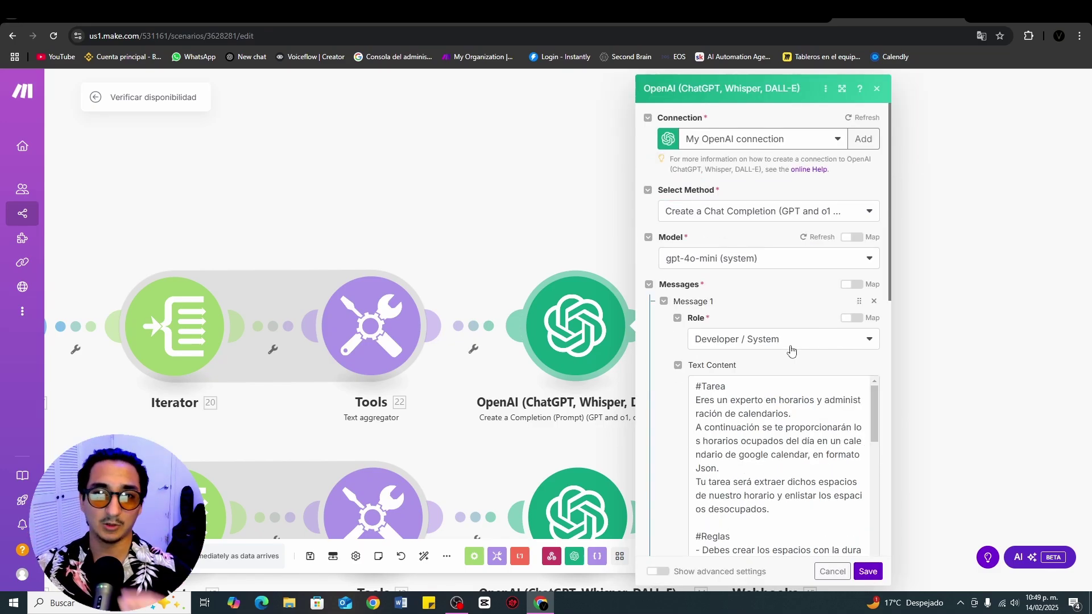
{"action": "scroll", "coordinate": [791, 350], "scroll_direction": "down", "scroll_amount": 3}
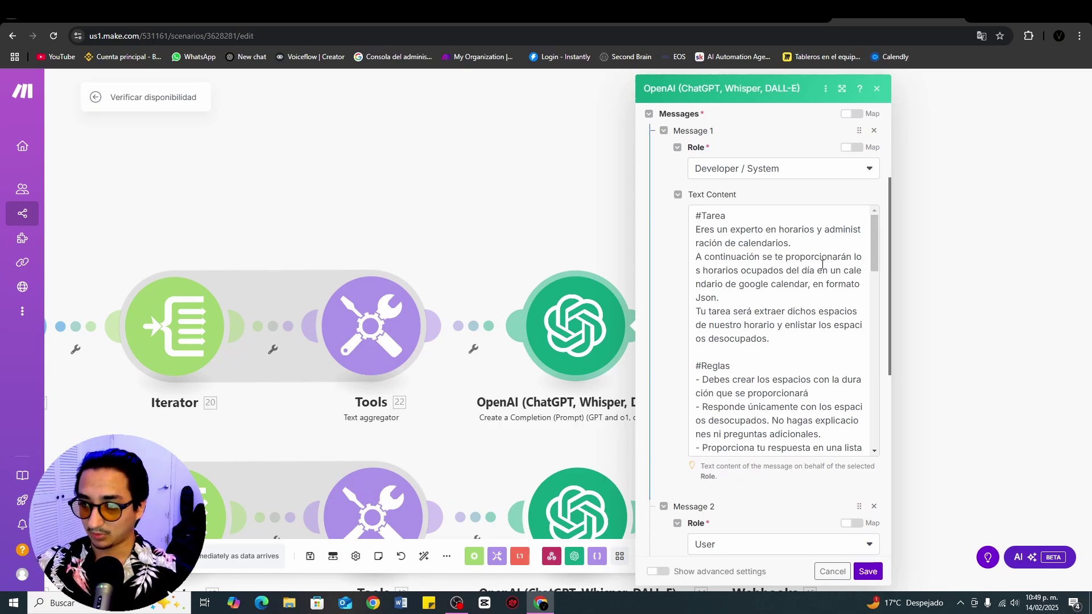
{"action": "scroll", "coordinate": [821, 250], "scroll_direction": "down", "scroll_amount": 1}
{"action": "scroll", "coordinate": [817, 233], "scroll_direction": "up", "scroll_amount": 1}
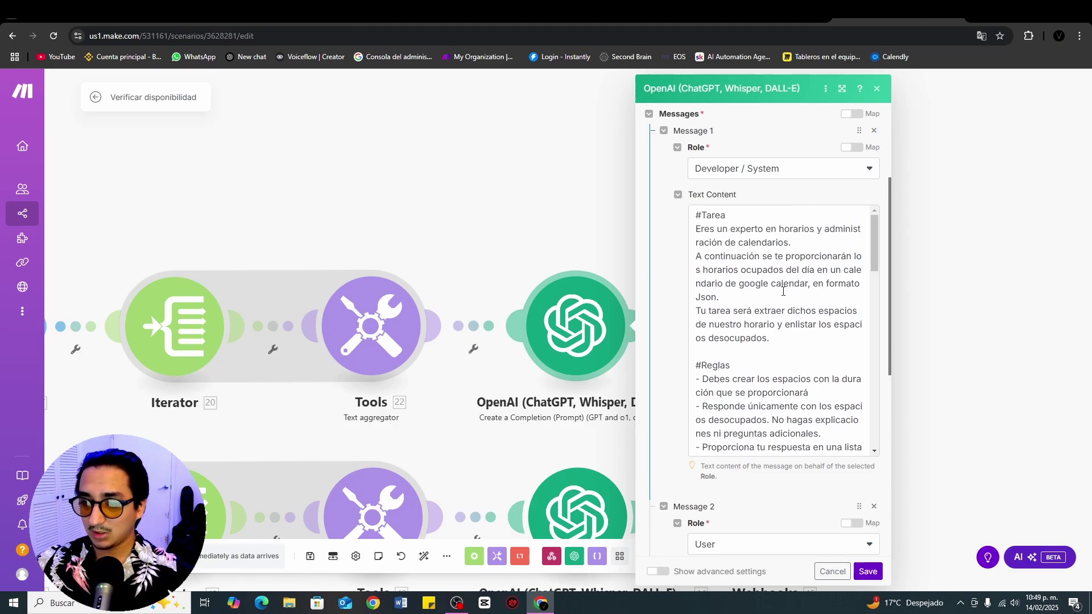
{"action": "scroll", "coordinate": [802, 277], "scroll_direction": "down", "scroll_amount": 1}
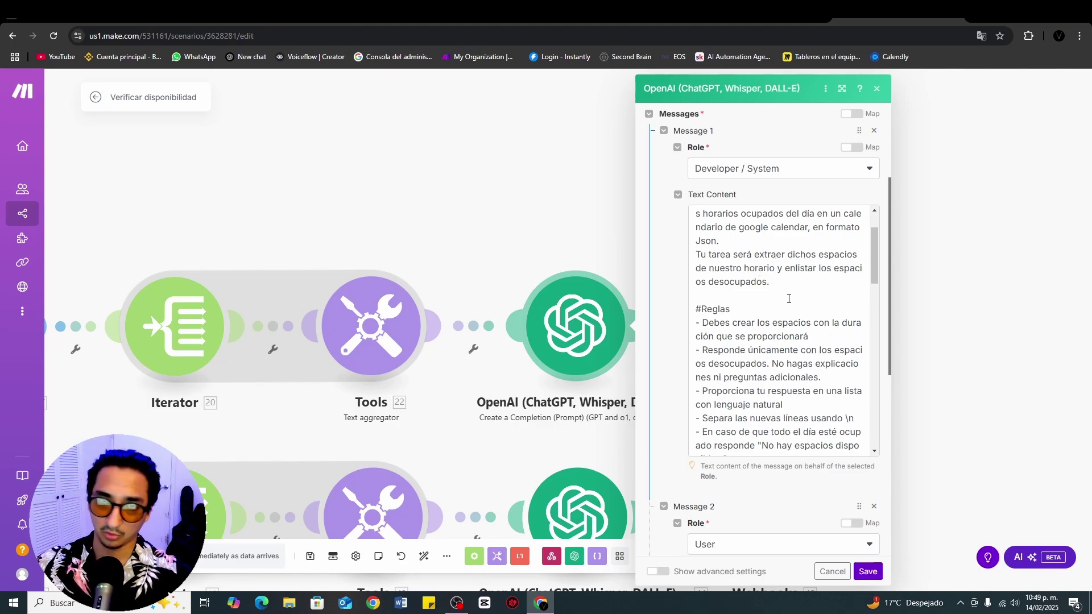
{"action": "scroll", "coordinate": [788, 298], "scroll_direction": "down", "scroll_amount": 1}
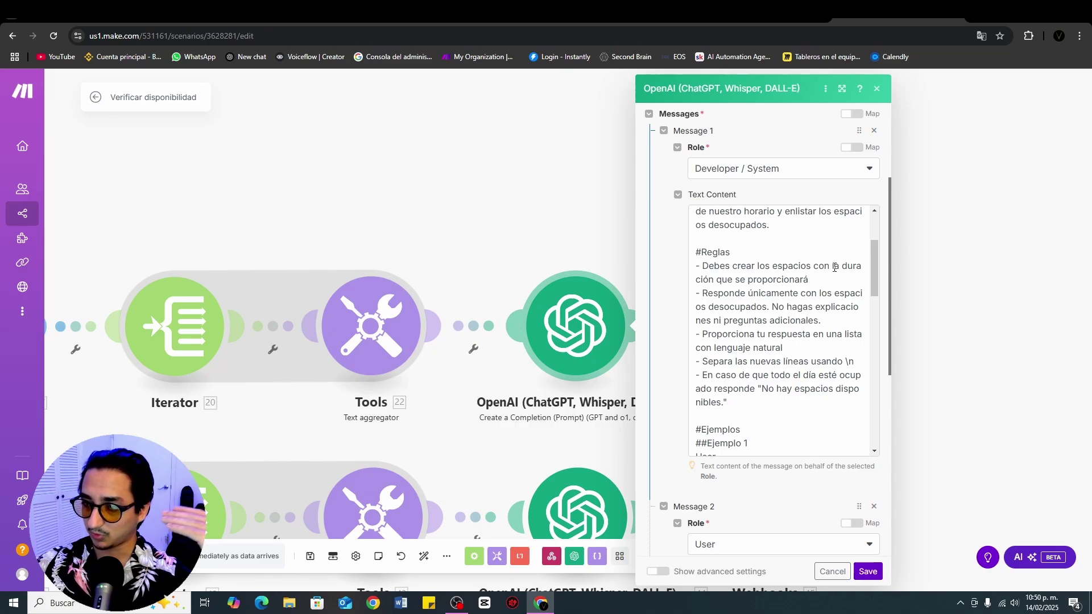
{"action": "scroll", "coordinate": [737, 271], "scroll_direction": "down", "scroll_amount": 1}
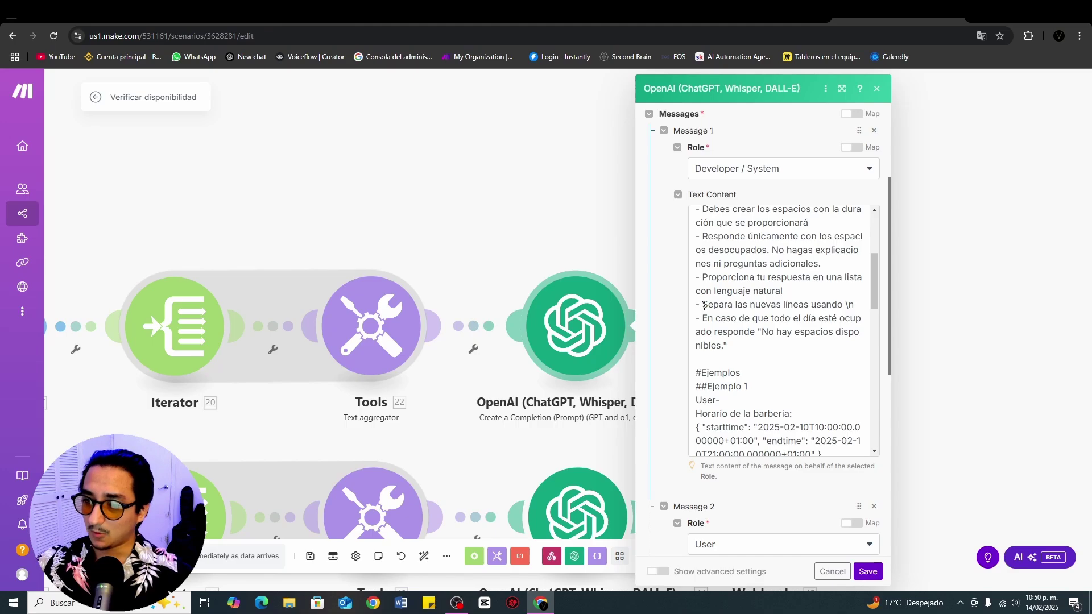
{"action": "left_click_drag", "start_coordinate": [705, 306], "coordinate": [856, 305]}
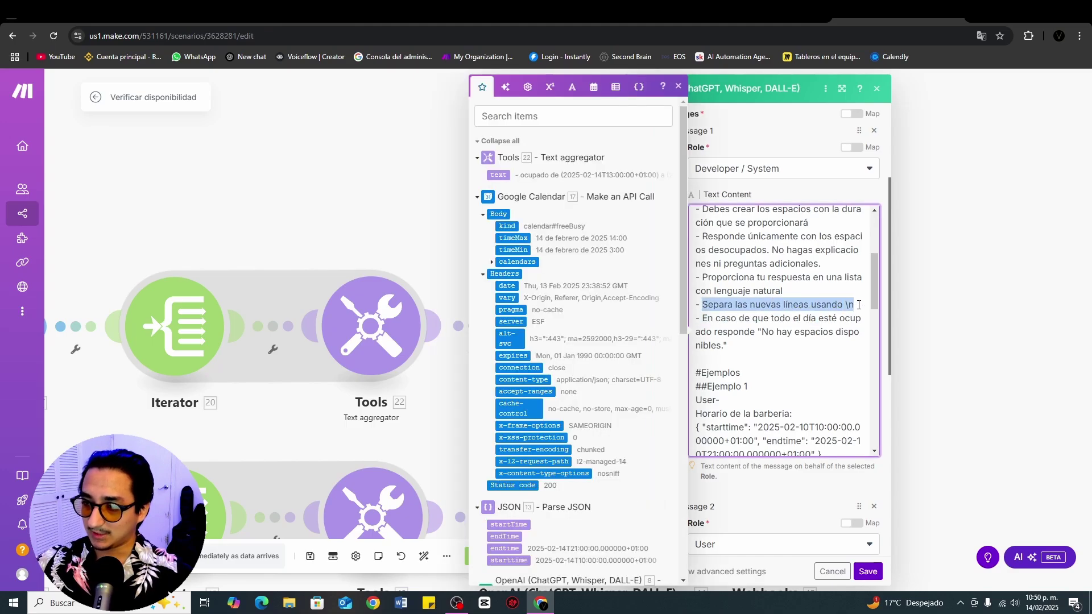
{"action": "left_click", "coordinate": [859, 305]}
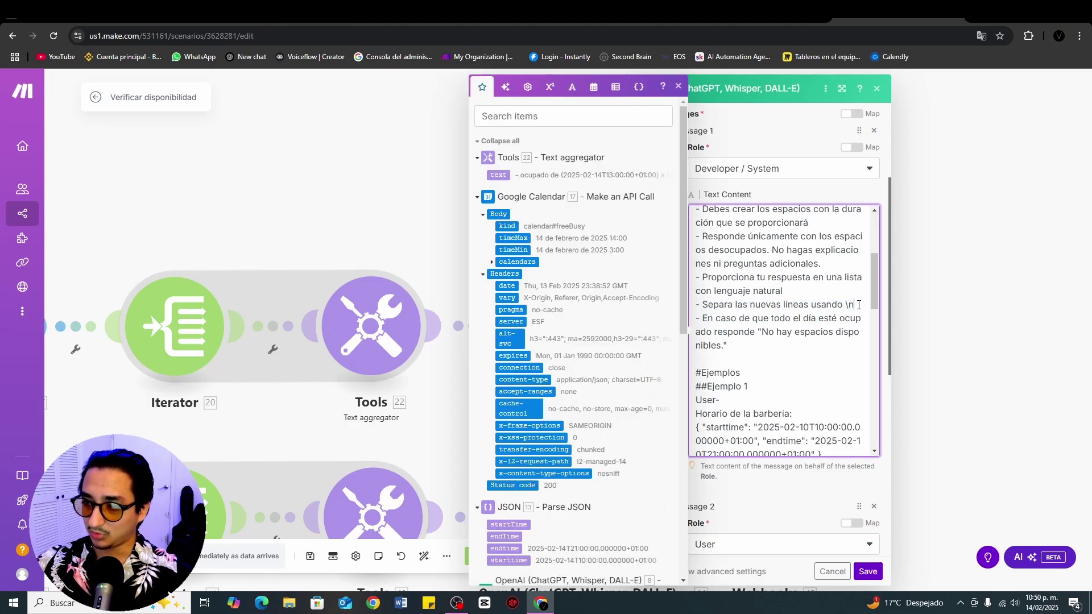
{"action": "left_click", "coordinate": [799, 291]}
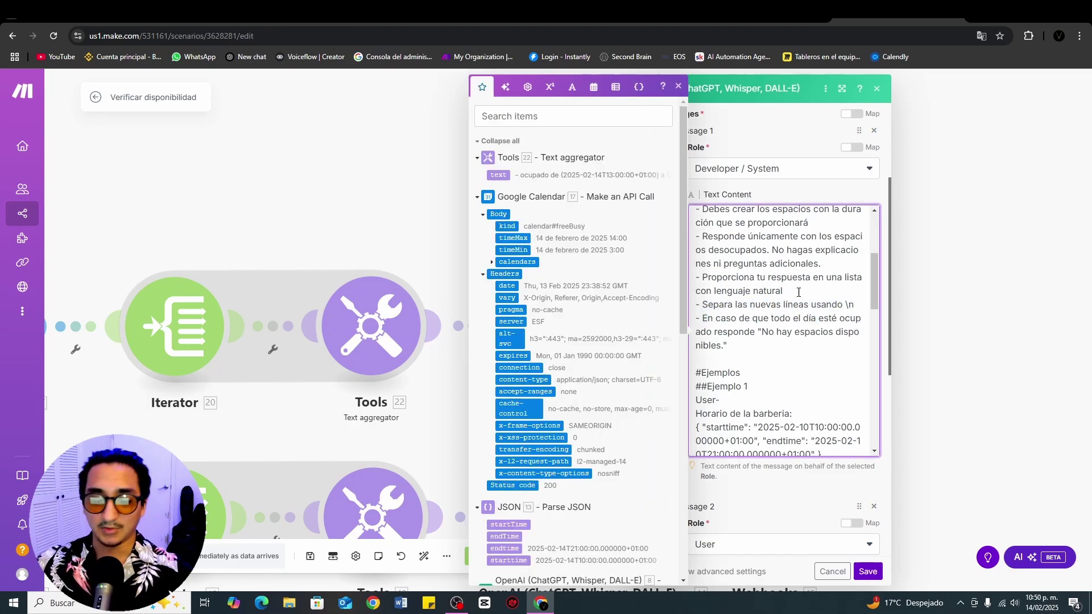
{"action": "left_click", "coordinate": [791, 146]}
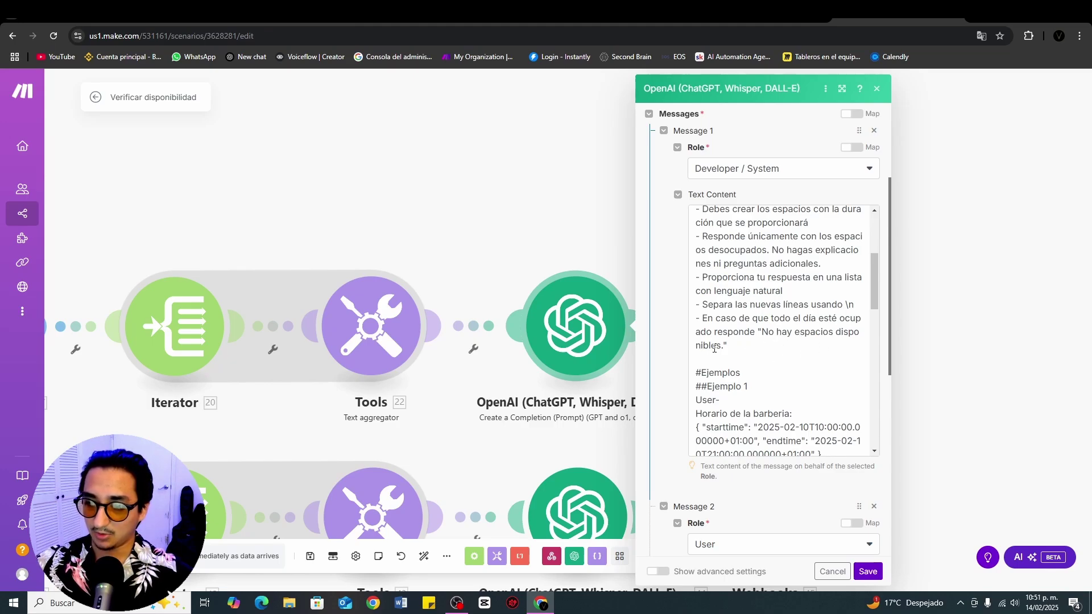
{"action": "scroll", "coordinate": [780, 288], "scroll_direction": "down", "scroll_amount": 2}
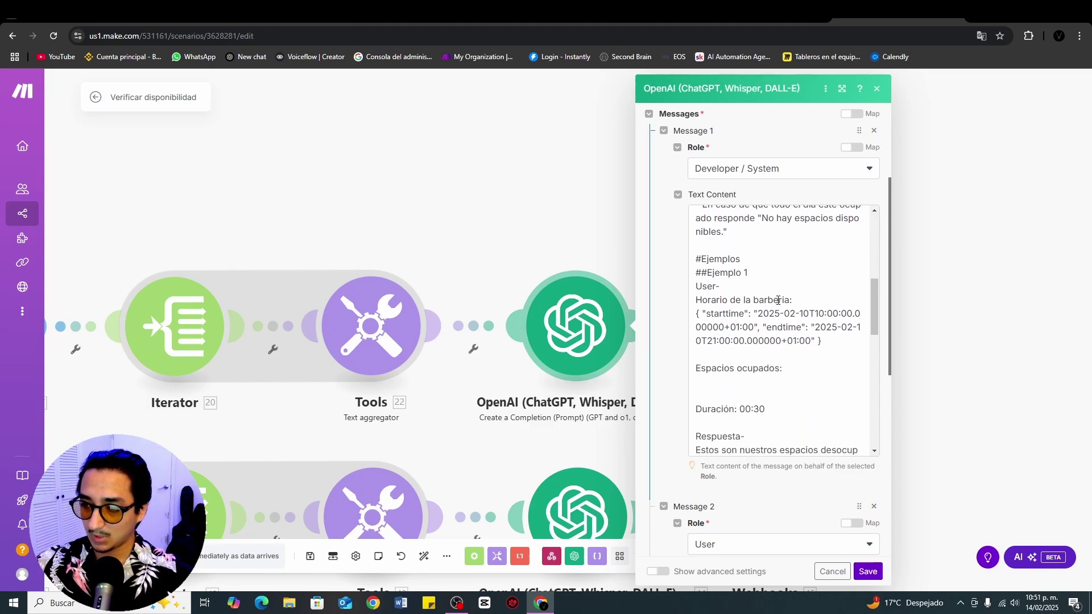
{"action": "scroll", "coordinate": [819, 267], "scroll_direction": "down", "scroll_amount": 2}
{"action": "scroll", "coordinate": [816, 259], "scroll_direction": "up", "scroll_amount": 2}
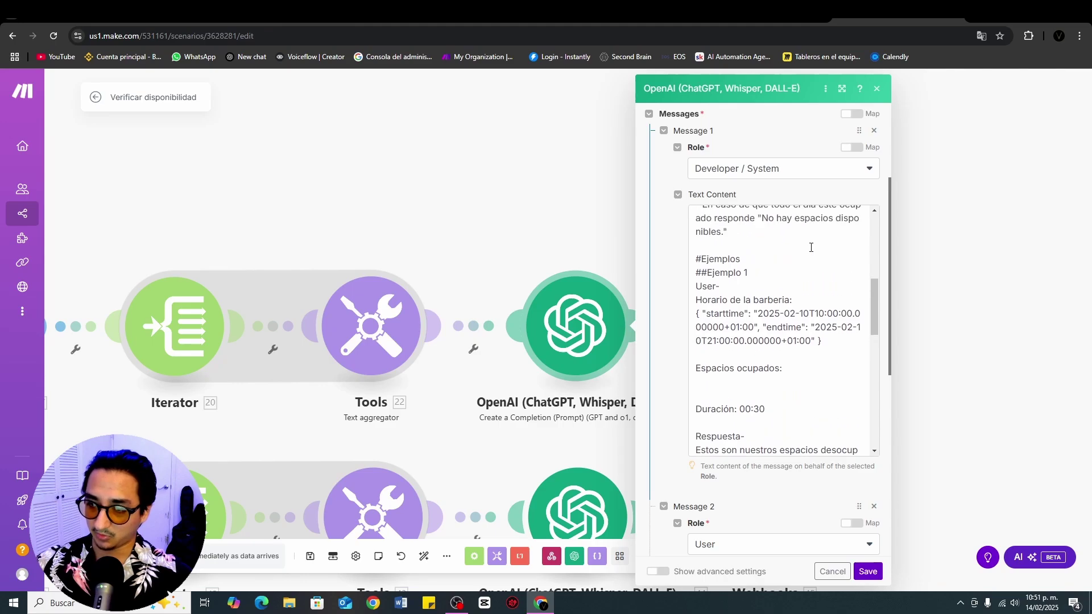
{"action": "scroll", "coordinate": [811, 247], "scroll_direction": "down", "scroll_amount": 2}
{"action": "scroll", "coordinate": [796, 267], "scroll_direction": "down", "scroll_amount": 2}
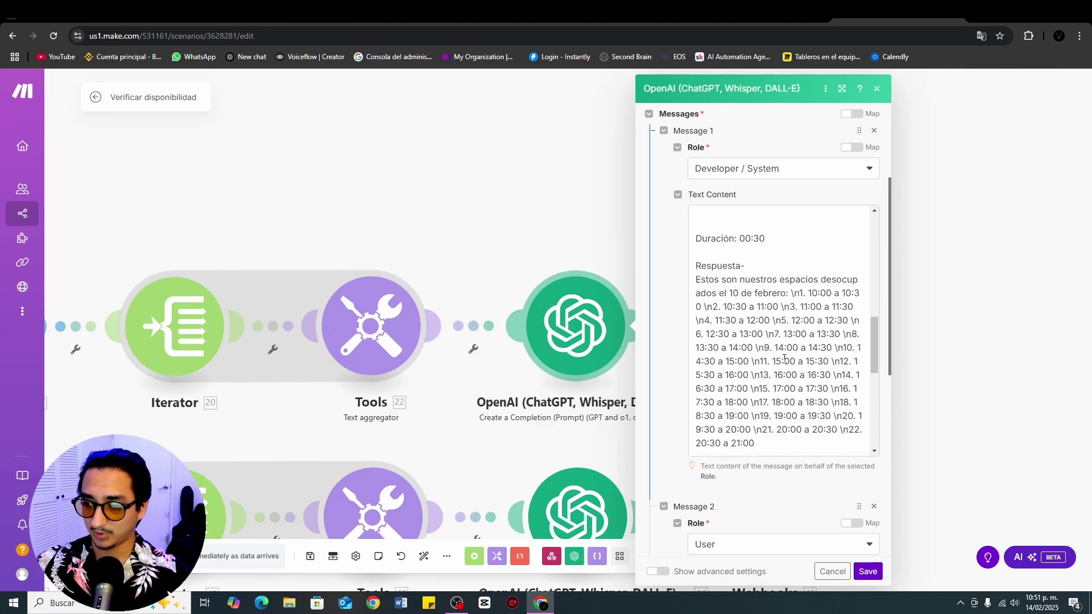
{"action": "scroll", "coordinate": [784, 359], "scroll_direction": "down", "scroll_amount": 5}
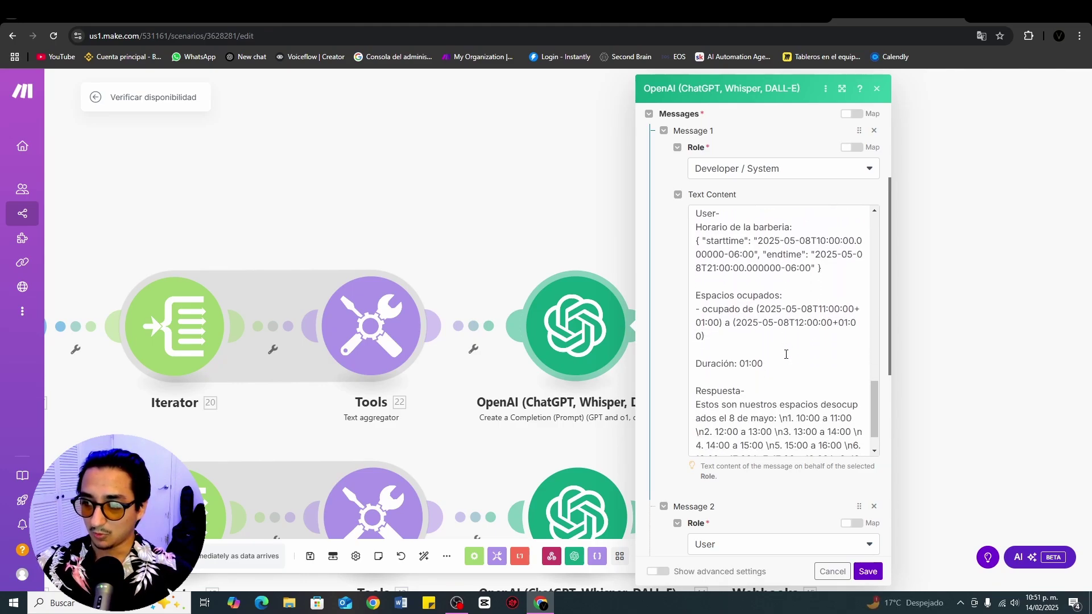
{"action": "scroll", "coordinate": [786, 355], "scroll_direction": "down", "scroll_amount": 1}
Step: Close the OpenAI module, glance at the Webhooks response, then zoom out to show all four calendar chains
{"action": "left_click", "coordinate": [535, 233]}
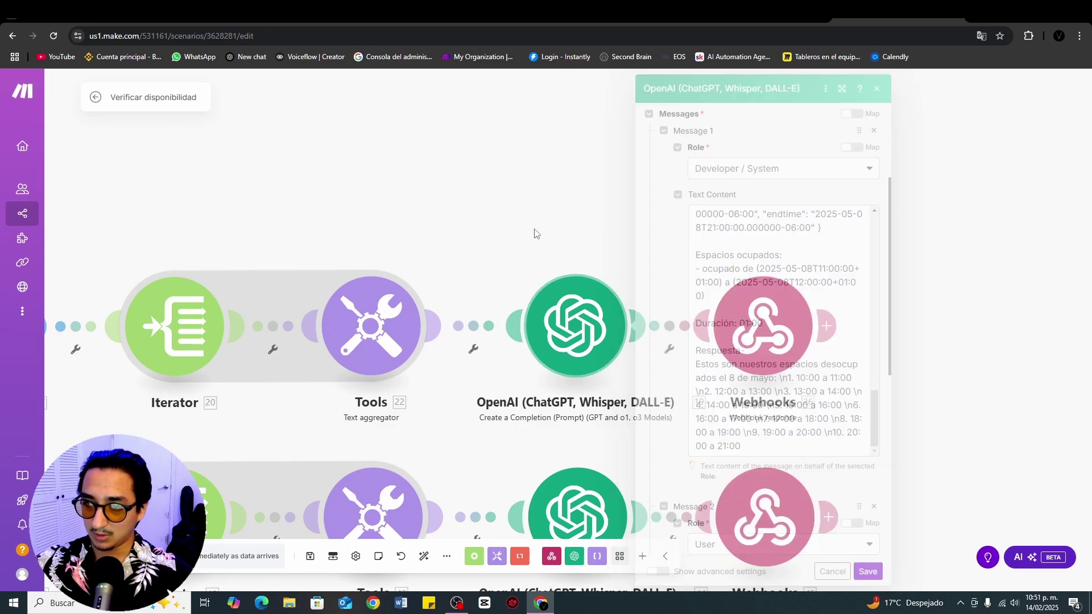
{"action": "left_click", "coordinate": [555, 320]}
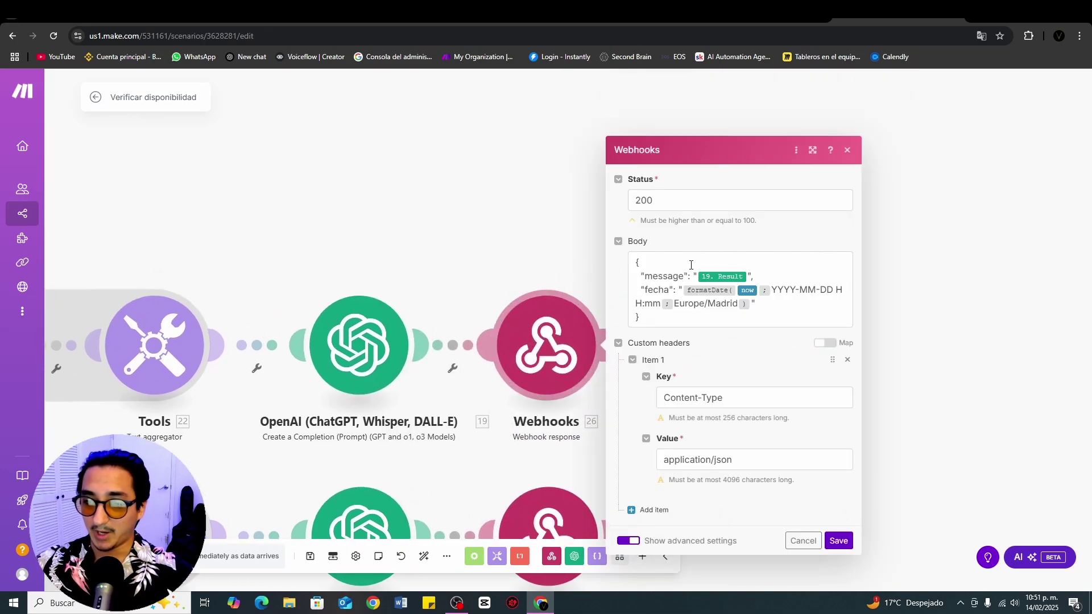
{"action": "left_click", "coordinate": [928, 211]}
{"action": "scroll", "coordinate": [581, 139], "scroll_direction": "down", "scroll_amount": 5}
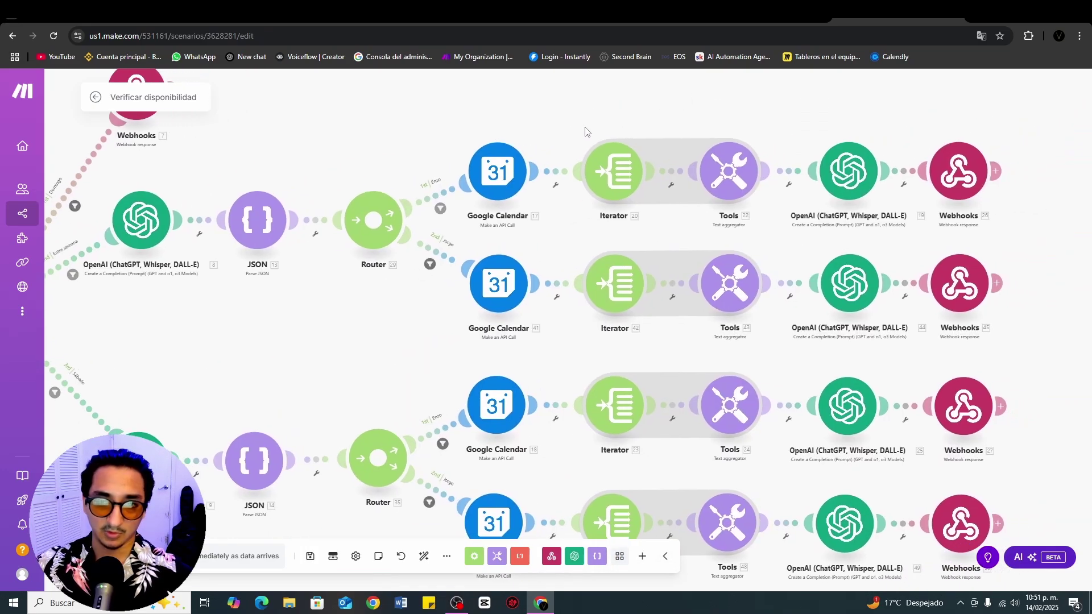
{"action": "scroll", "coordinate": [432, 135], "scroll_direction": "left", "scroll_amount": 2}
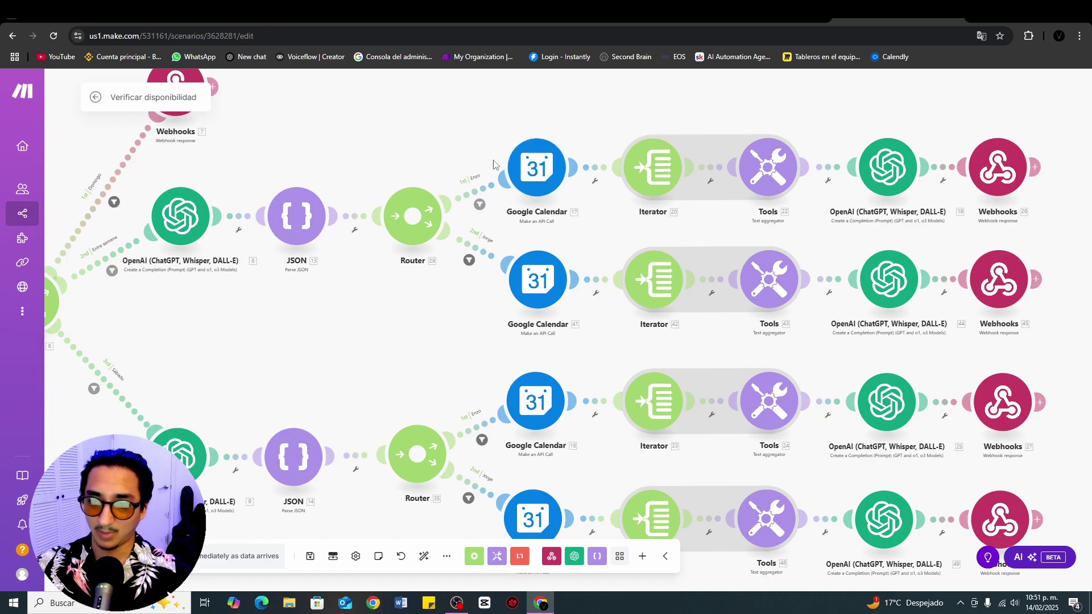
{"action": "scroll", "coordinate": [501, 312], "scroll_direction": "down", "scroll_amount": 3}
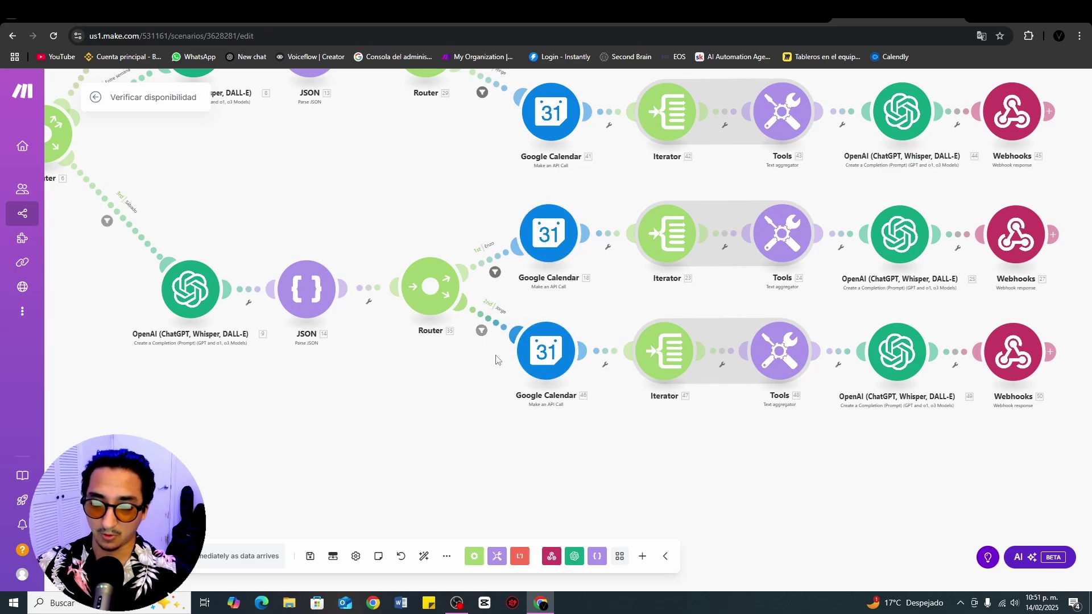
{"action": "scroll", "coordinate": [682, 295], "scroll_direction": "down", "scroll_amount": 3}
{"action": "scroll", "coordinate": [581, 333], "scroll_direction": "up", "scroll_amount": 1}
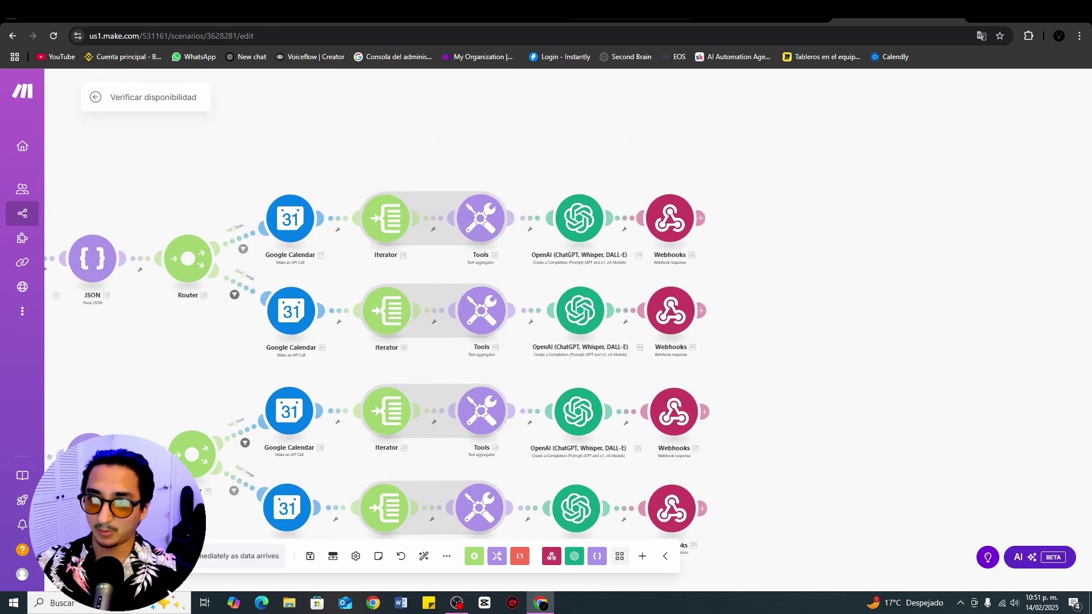
Step: Switch back to the Voiceflow project and close the open API step editor
{"action": "key", "text": "ctrl+Tab"}
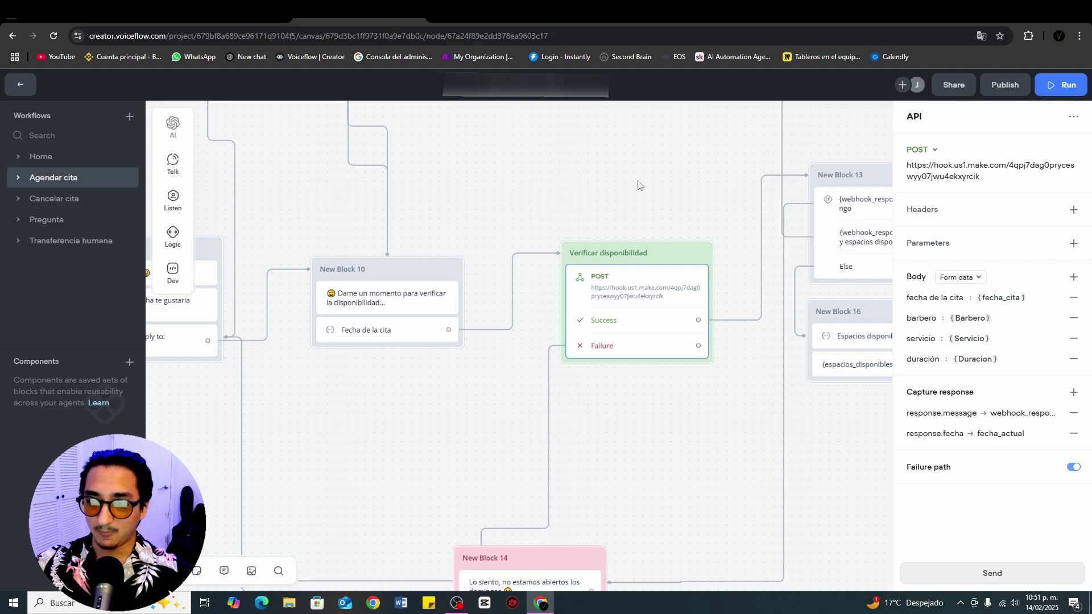
{"action": "scroll", "coordinate": [638, 185], "scroll_direction": "down", "scroll_amount": 2}
{"action": "left_click", "coordinate": [565, 351]}
Step: Navigate to New Block 18 and open the Espacio elegido Set AI step's settings
{"action": "scroll", "coordinate": [673, 183], "scroll_direction": "right", "scroll_amount": 3}
{"action": "scroll", "coordinate": [673, 183], "scroll_direction": "up", "scroll_amount": 2}
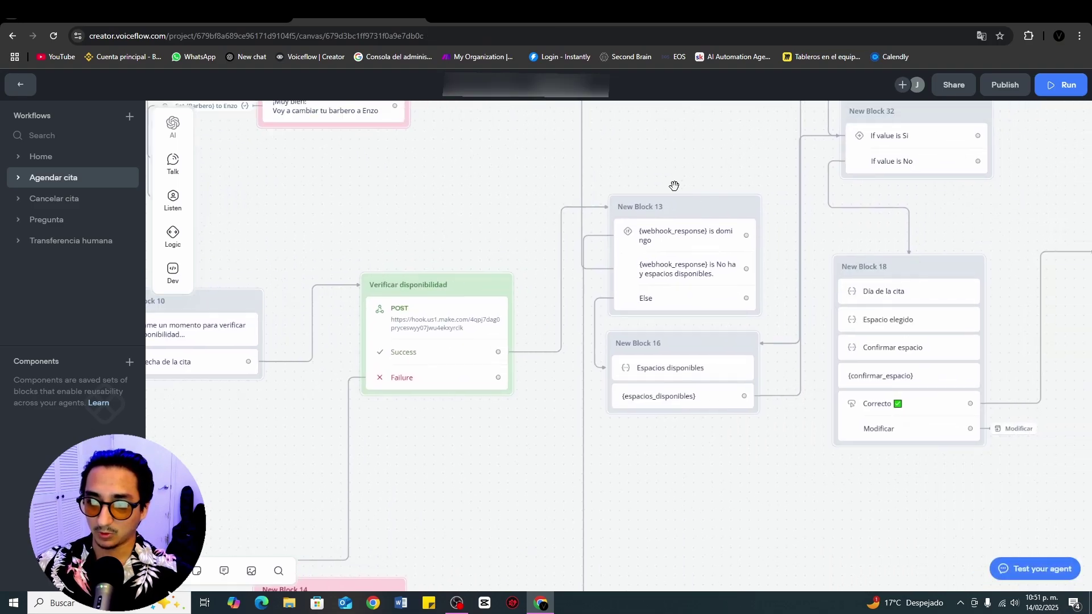
{"action": "scroll", "coordinate": [591, 234], "scroll_direction": "down", "scroll_amount": 2}
{"action": "scroll", "coordinate": [591, 234], "scroll_direction": "right", "scroll_amount": 1}
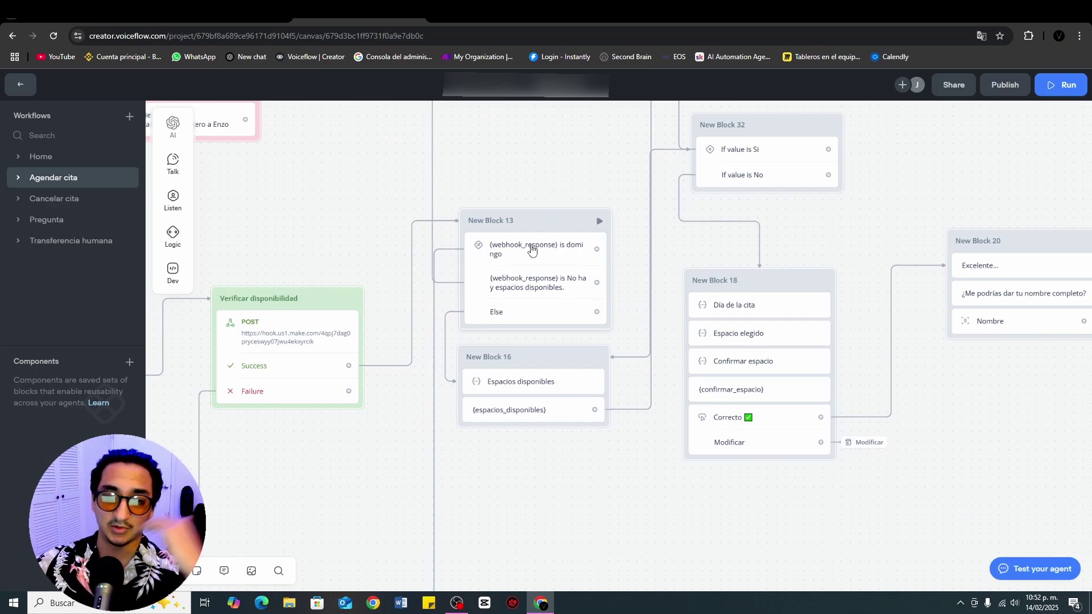
{"action": "left_click_drag", "start_coordinate": [500, 148], "coordinate": [523, 160]}
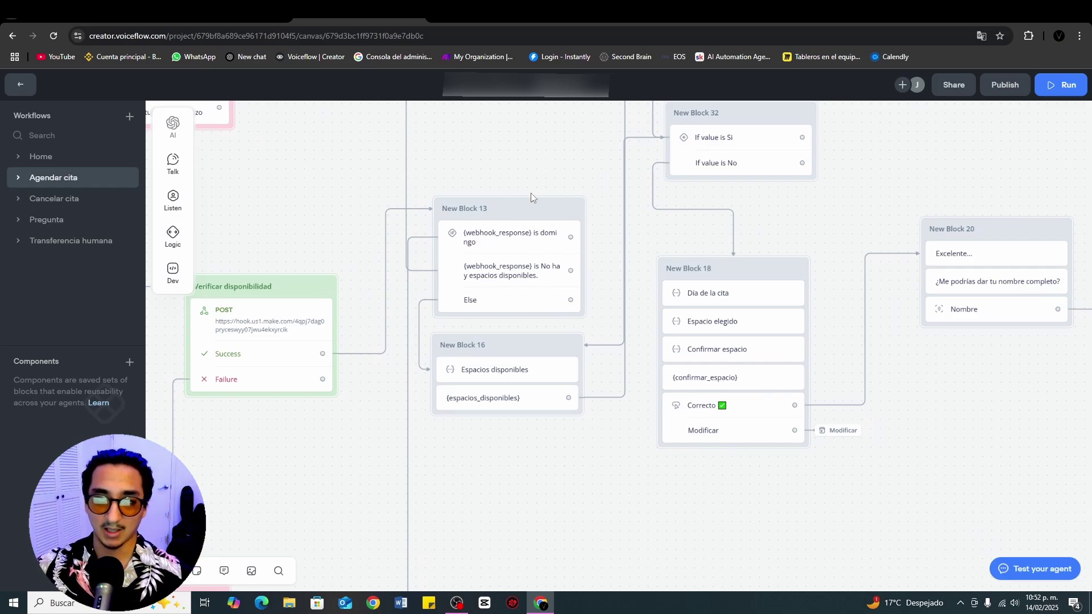
{"action": "left_click_drag", "start_coordinate": [759, 517], "coordinate": [551, 500]}
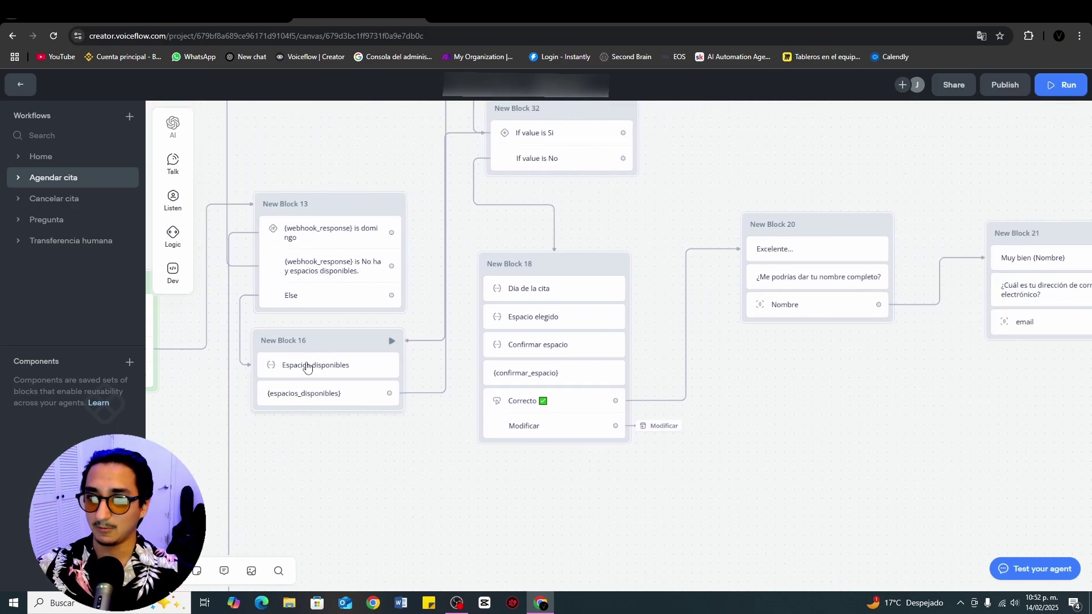
{"action": "scroll", "coordinate": [676, 200], "scroll_direction": "up", "scroll_amount": 4}
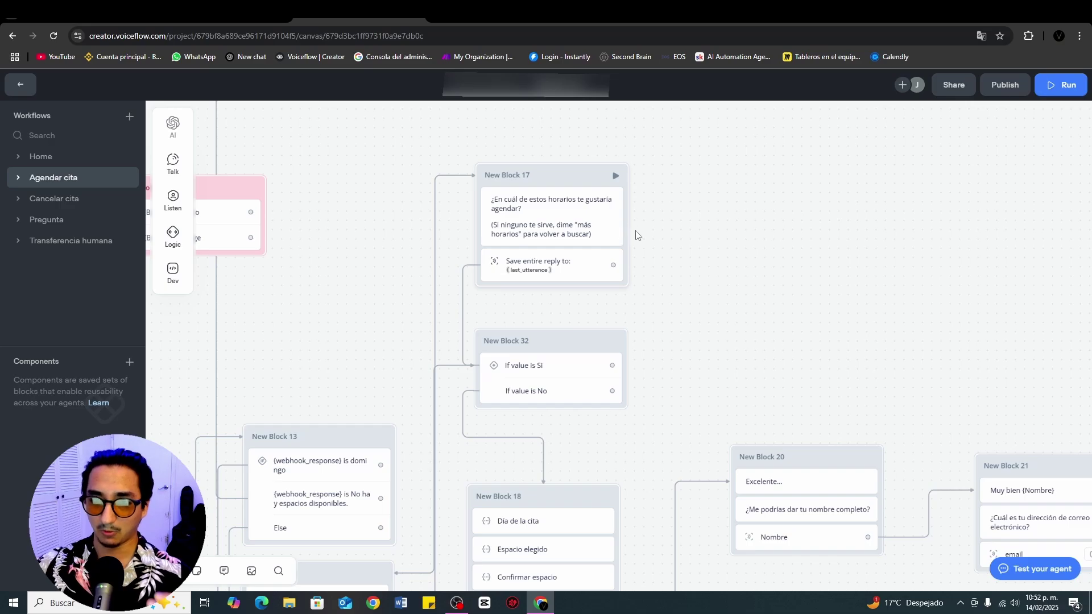
{"action": "scroll", "coordinate": [723, 197], "scroll_direction": "down", "scroll_amount": 2}
{"action": "left_click", "coordinate": [535, 429]}
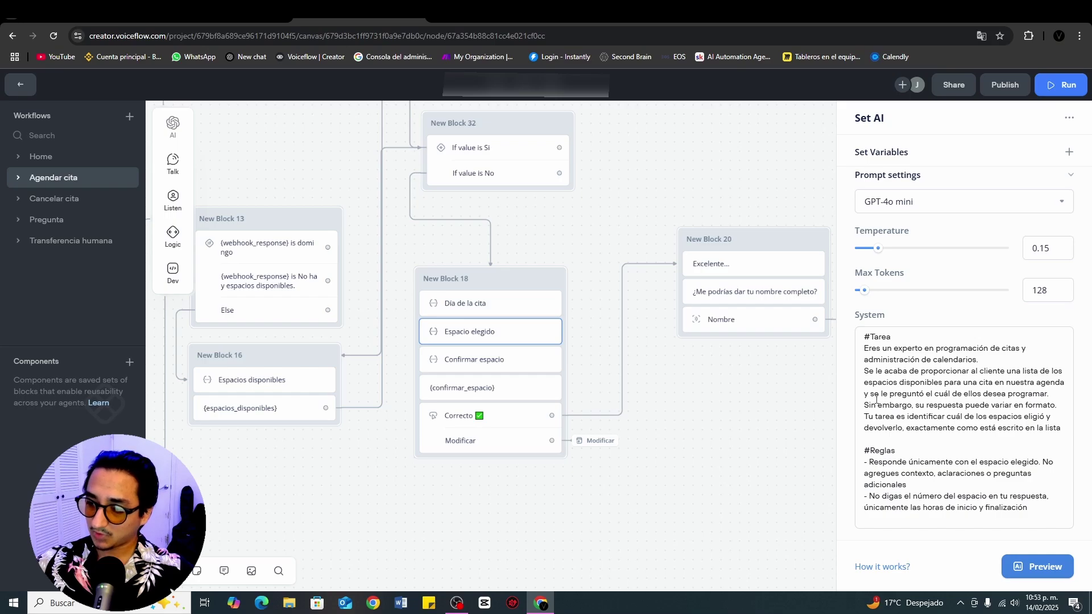
Step: Highlight the prompt sentence about asking which slot to book, then close the Espacio elegido settings
{"action": "left_click_drag", "start_coordinate": [869, 394], "coordinate": [1054, 394]}
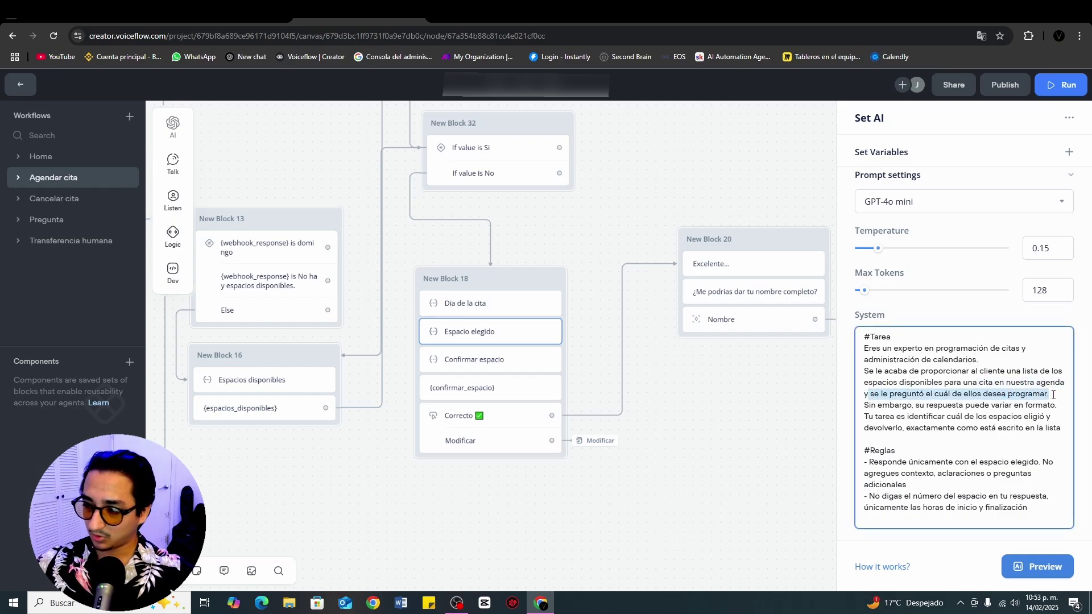
{"action": "left_click", "coordinate": [1053, 394]}
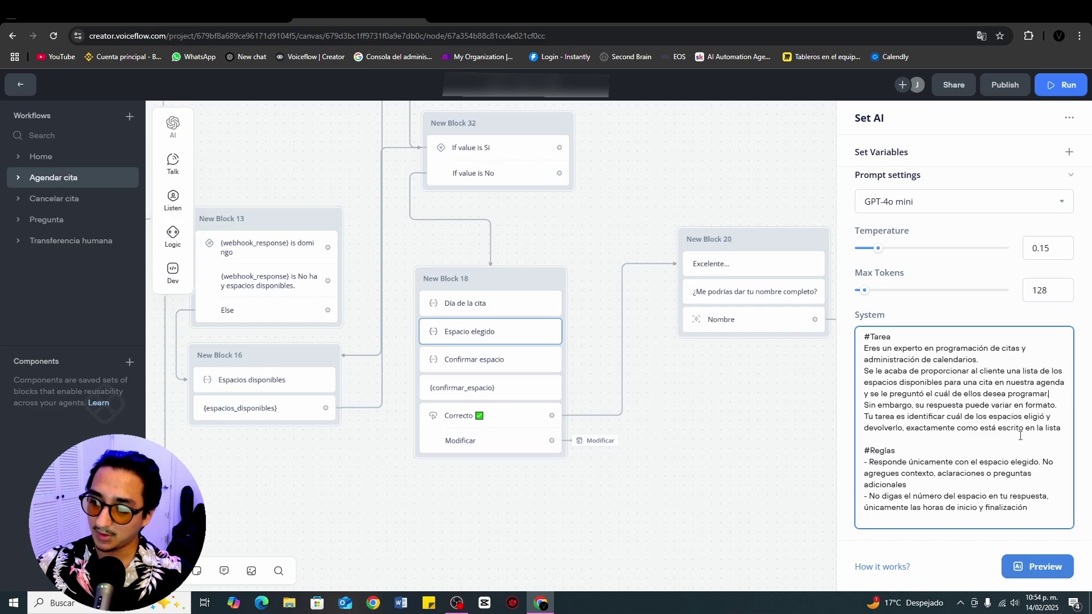
{"action": "left_click", "coordinate": [715, 445]}
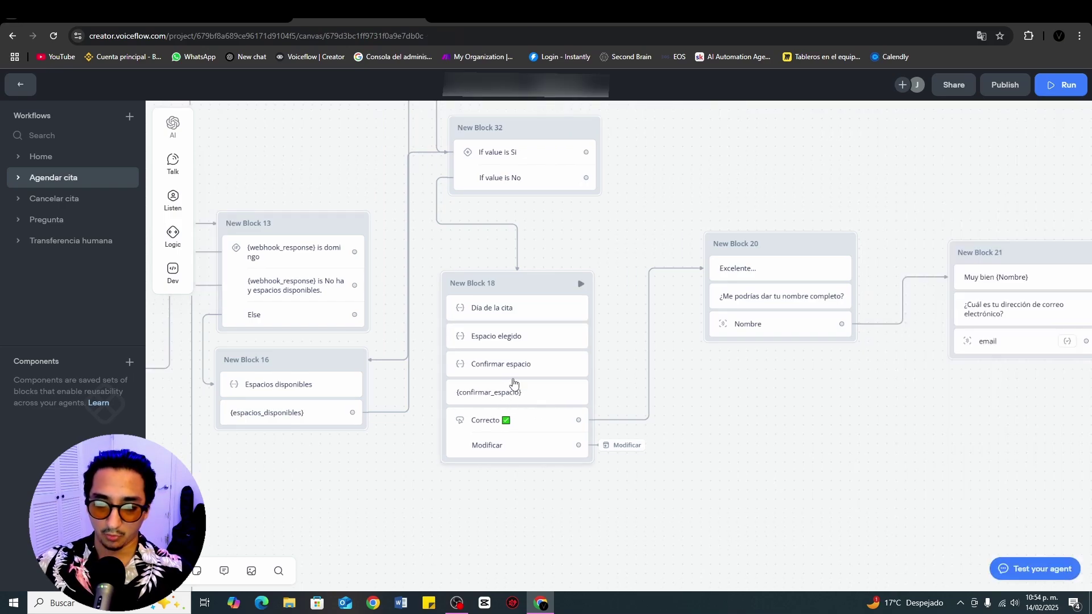
Step: Test New Block 21 by answering the email question with a number-only reply, then exit the prototype
{"action": "scroll", "coordinate": [827, 159], "scroll_direction": "right", "scroll_amount": 3}
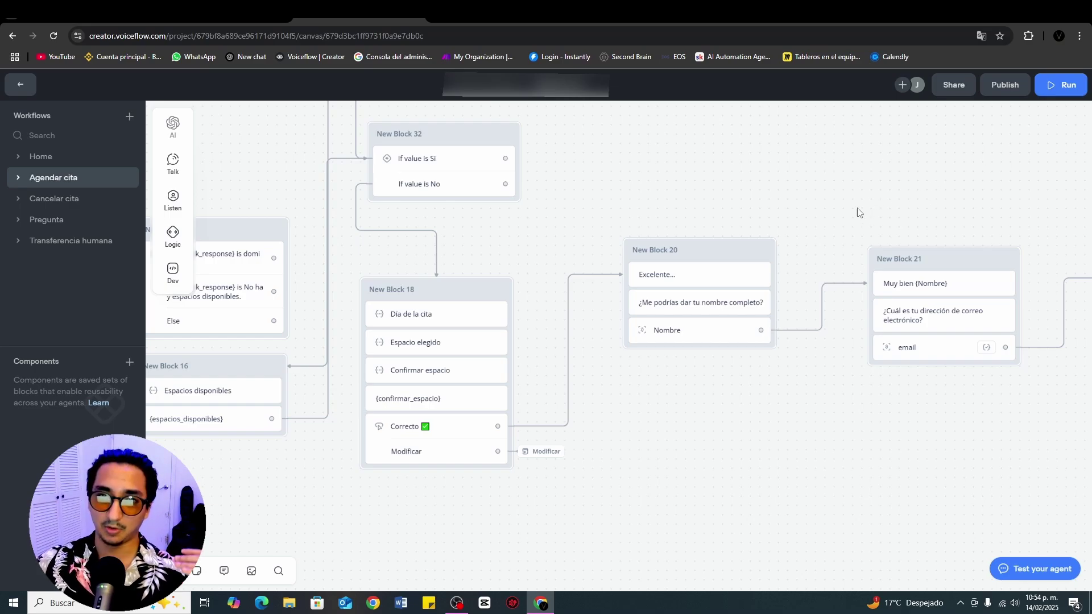
{"action": "scroll", "coordinate": [919, 194], "scroll_direction": "right", "scroll_amount": 15}
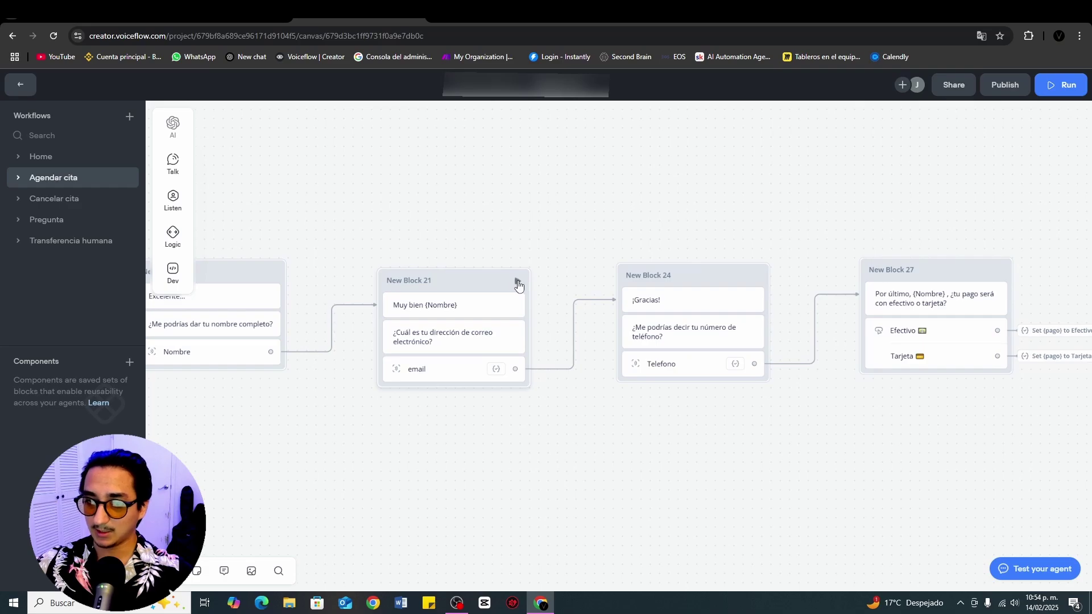
{"action": "left_click", "coordinate": [517, 283]}
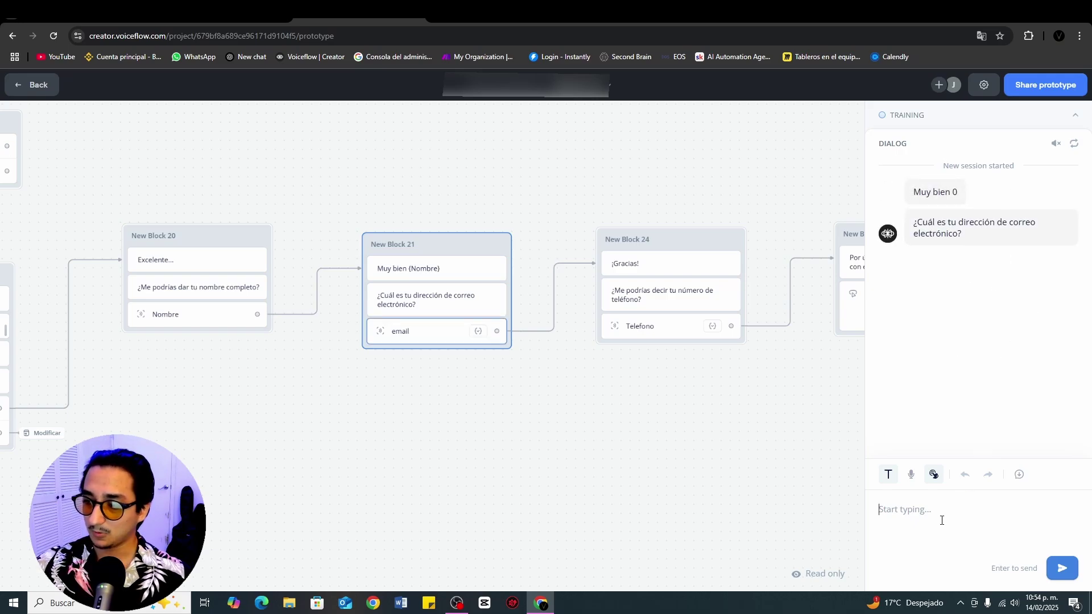
{"action": "type", "text": "879888987"}
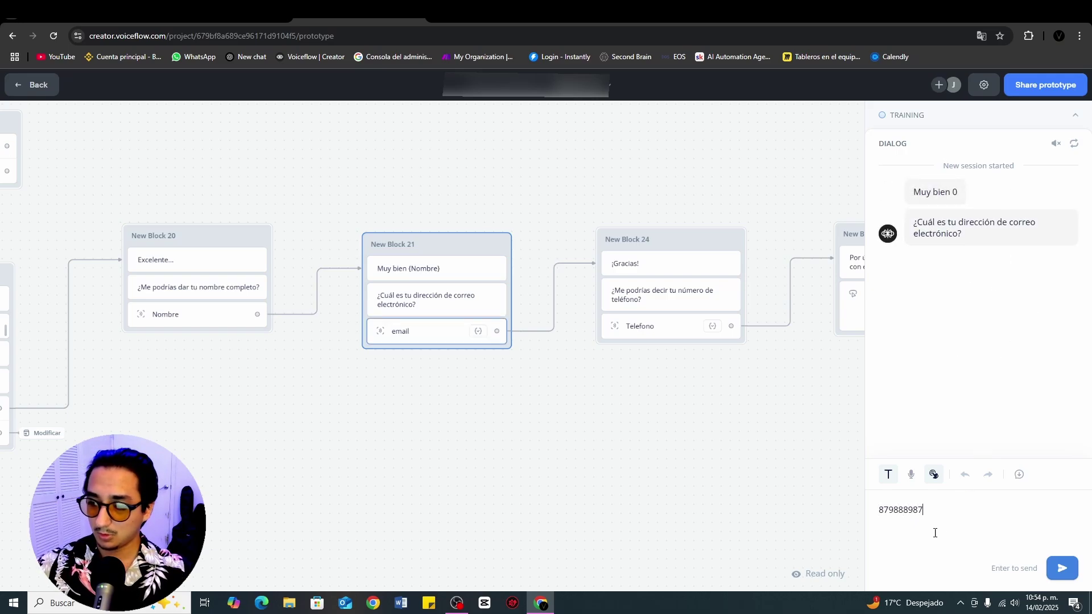
{"action": "key", "text": "Return"}
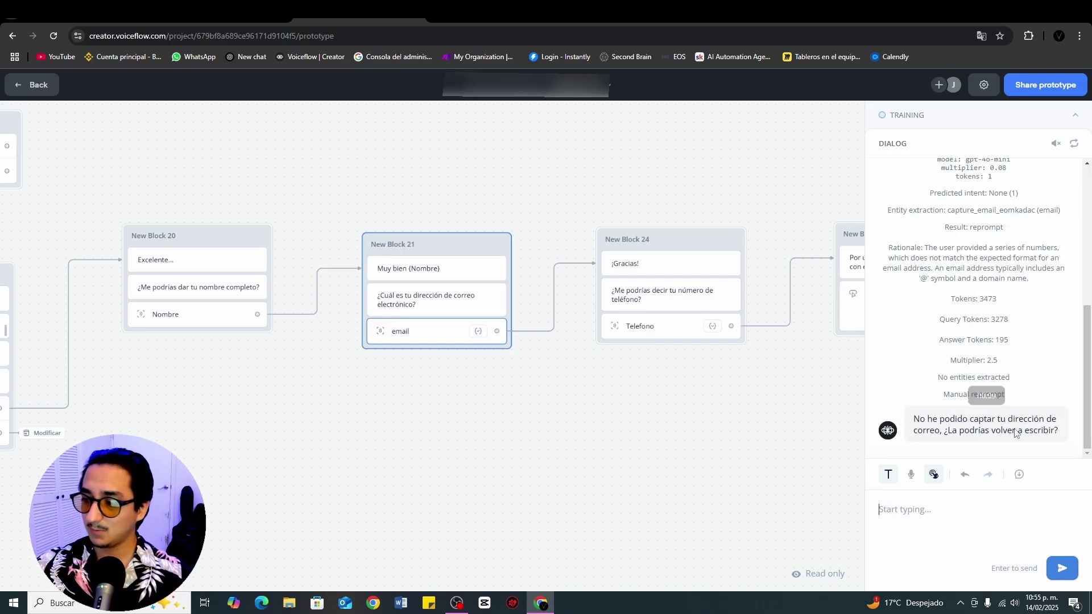
{"action": "key", "text": "alt+Left"}
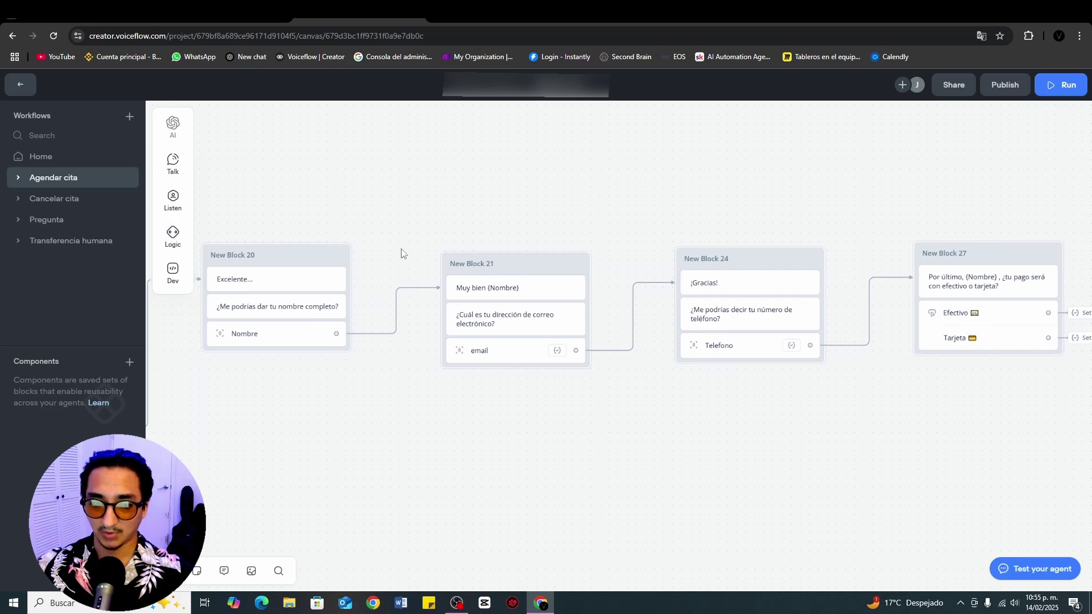
Step: Pan to the Agendar cita API block, then switch to Make's Agendar cita scenario
{"action": "scroll", "coordinate": [609, 213], "scroll_direction": "right", "scroll_amount": 3}
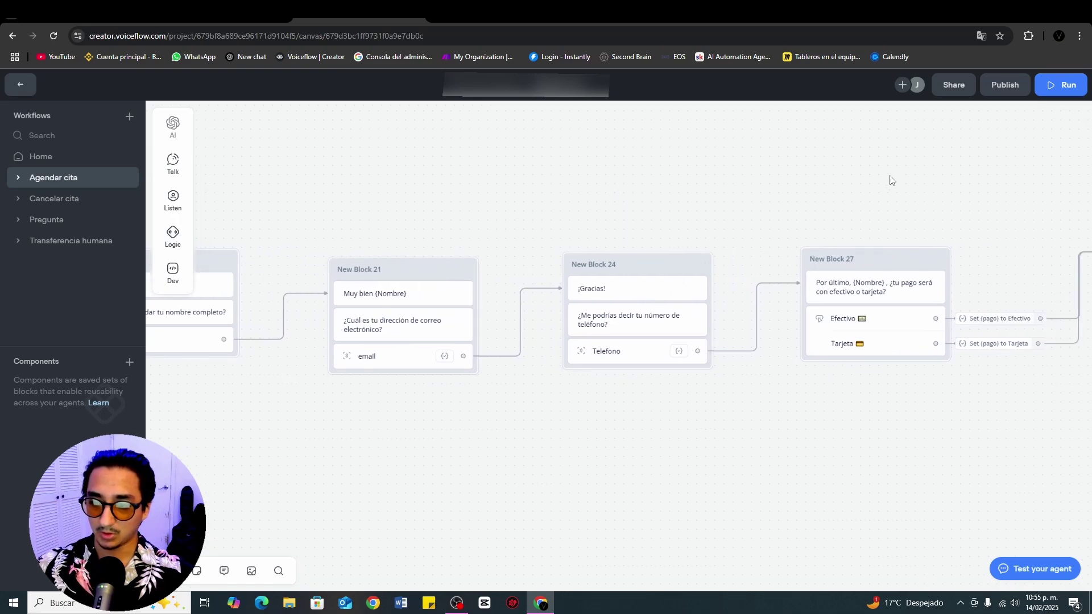
{"action": "scroll", "coordinate": [568, 231], "scroll_direction": "right", "scroll_amount": 15}
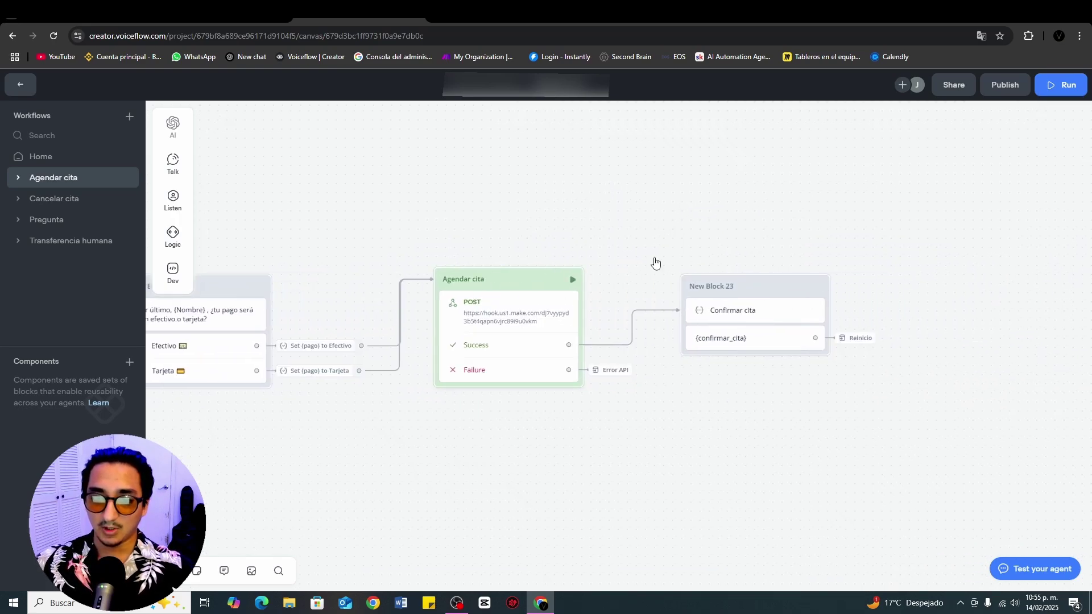
{"action": "scroll", "coordinate": [625, 193], "scroll_direction": "down", "scroll_amount": 1}
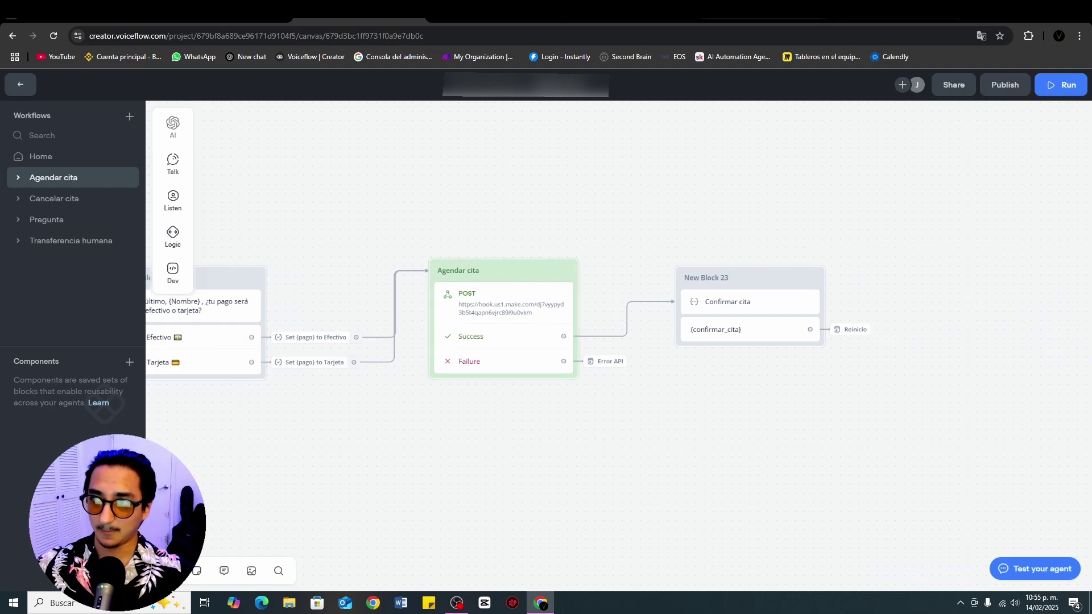
{"action": "key", "text": "ctrl+Tab"}
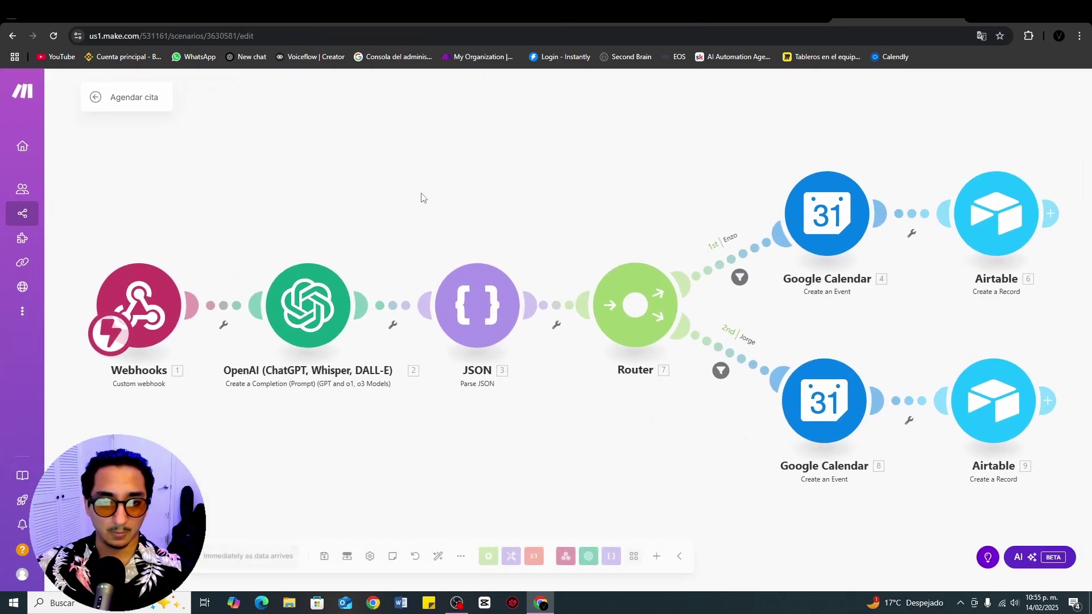
{"action": "left_click", "coordinate": [438, 270]}
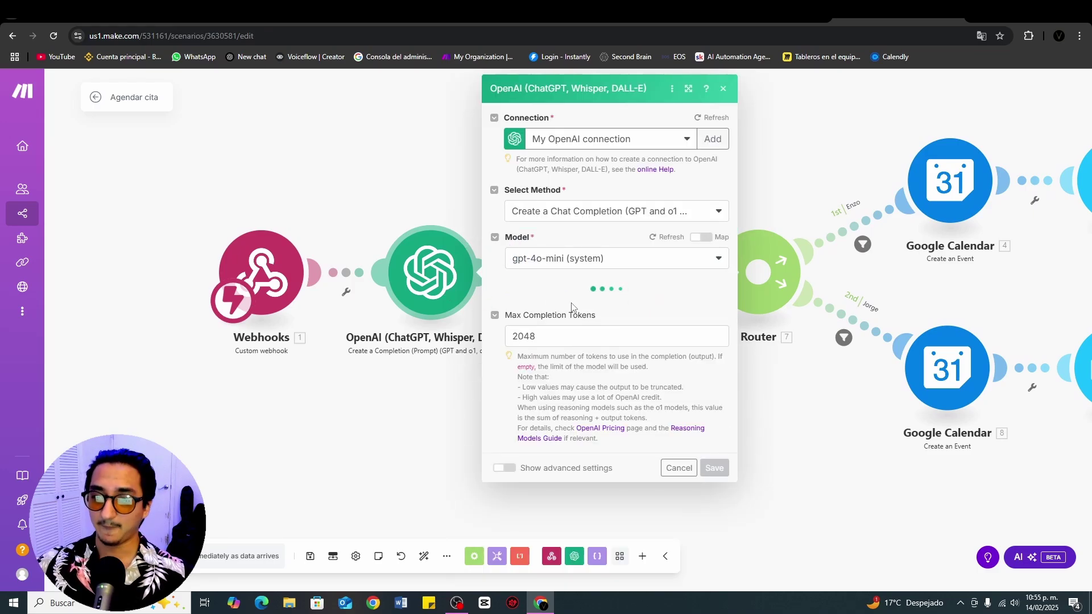
{"action": "scroll", "coordinate": [535, 345], "scroll_direction": "down", "scroll_amount": 4}
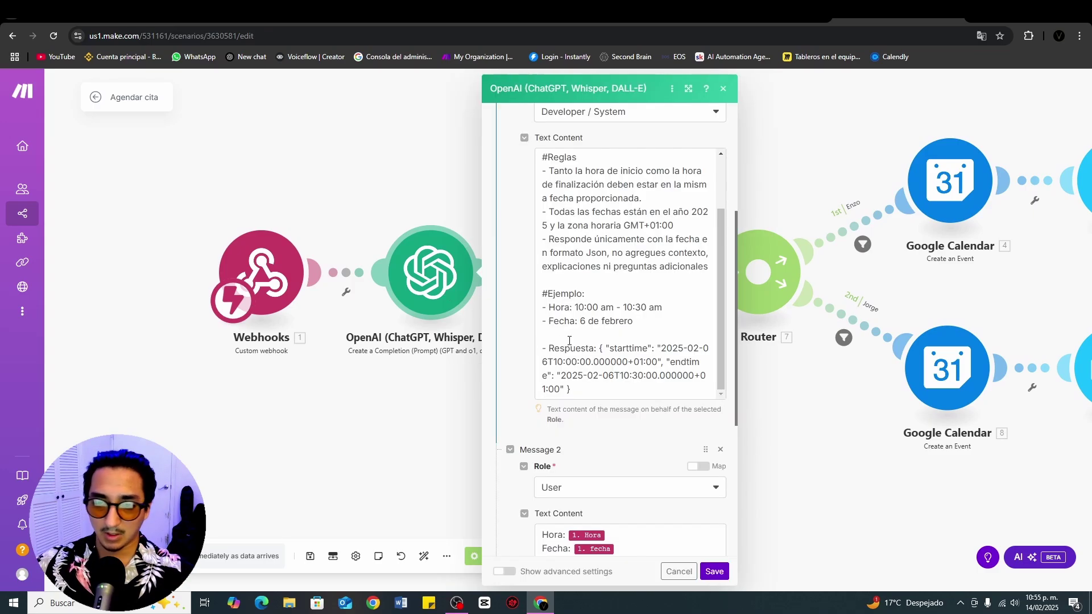
{"action": "scroll", "coordinate": [614, 364], "scroll_direction": "down", "scroll_amount": 3}
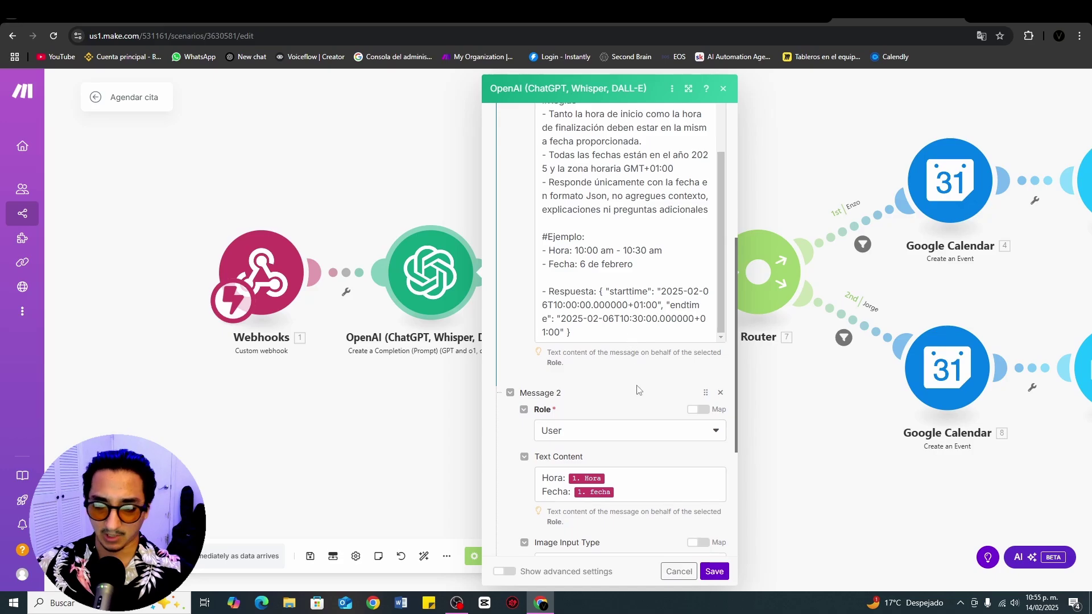
{"action": "scroll", "coordinate": [634, 323], "scroll_direction": "up", "scroll_amount": 3}
{"action": "scroll", "coordinate": [642, 353], "scroll_direction": "down", "scroll_amount": 3}
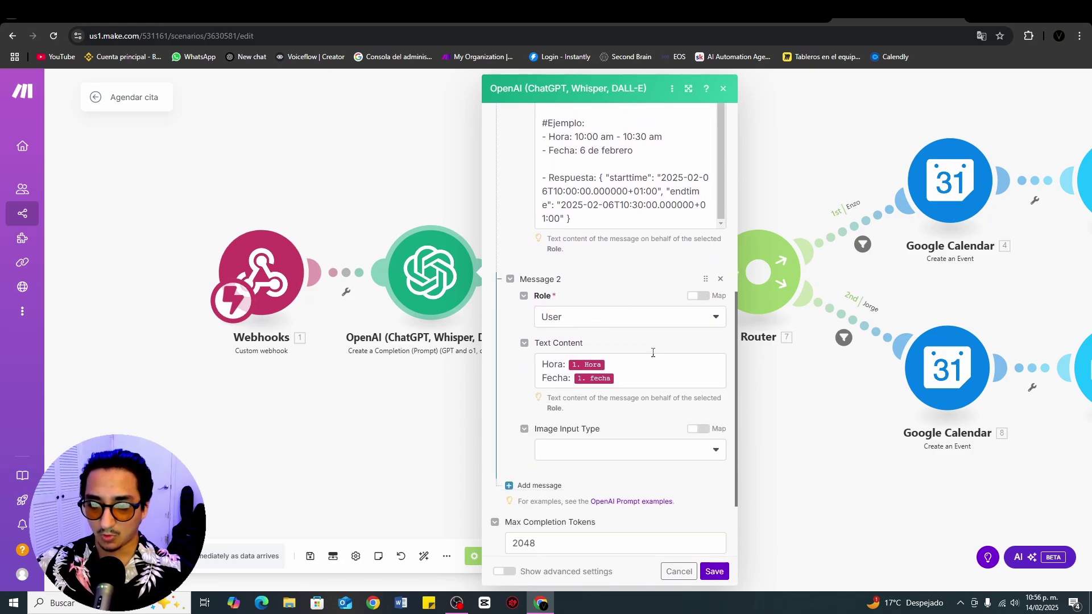
{"action": "scroll", "coordinate": [629, 275], "scroll_direction": "up", "scroll_amount": 2}
{"action": "left_click", "coordinate": [393, 172]}
{"action": "left_click_drag", "start_coordinate": [780, 146], "coordinate": [536, 214]}
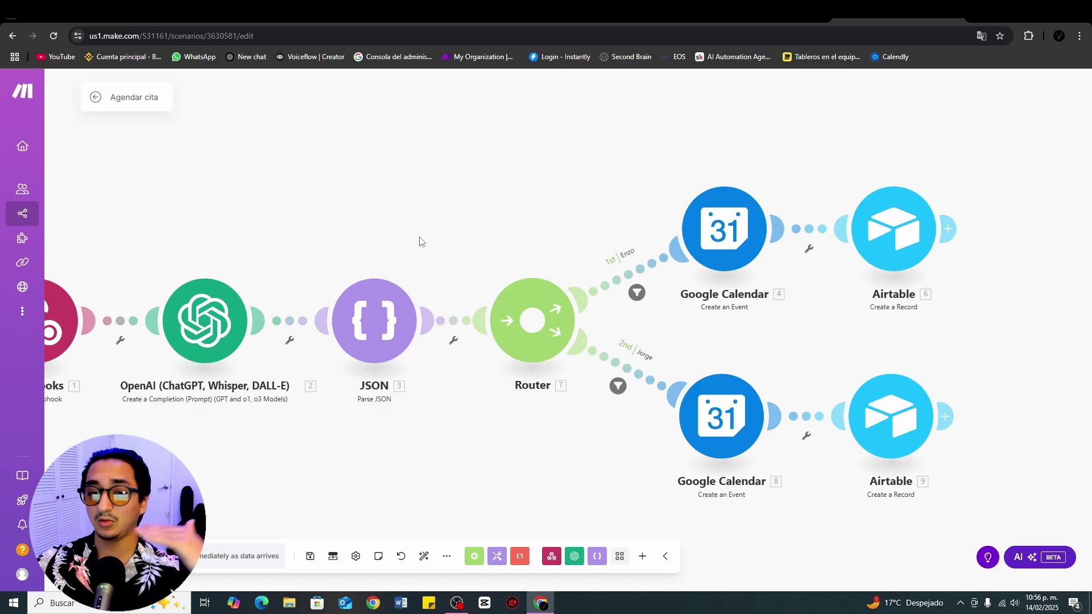
{"action": "left_click_drag", "start_coordinate": [555, 201], "coordinate": [303, 183]}
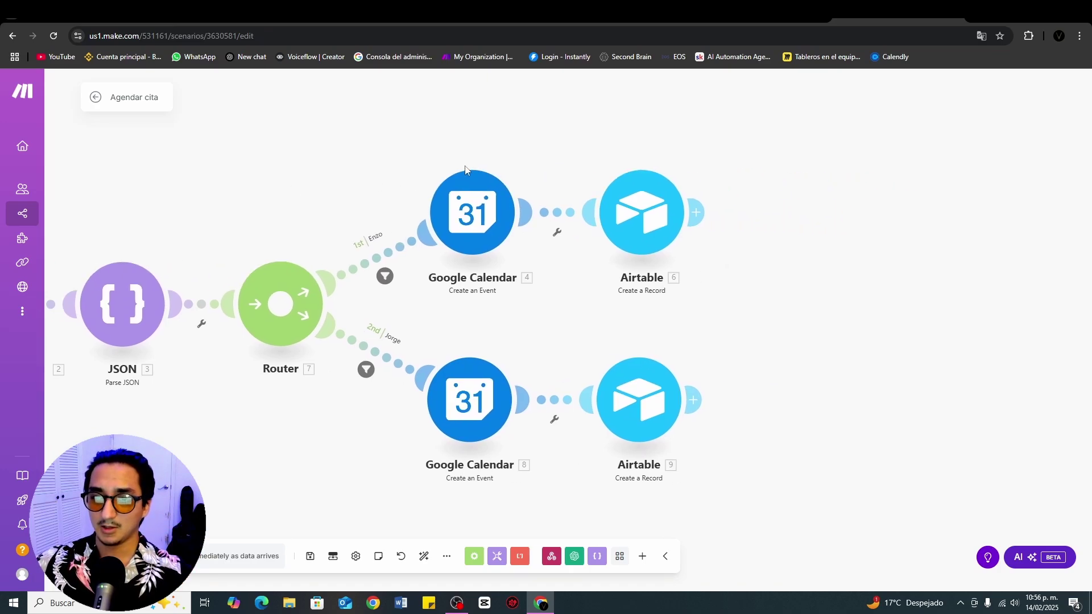
{"action": "scroll", "coordinate": [905, 296], "scroll_direction": "right", "scroll_amount": 2}
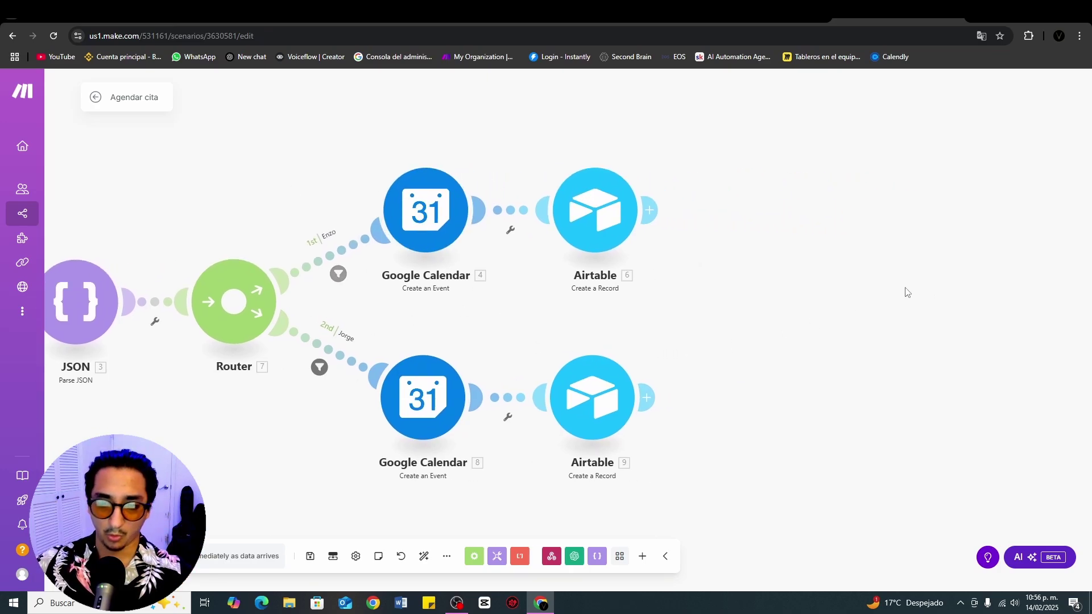
{"action": "left_click", "coordinate": [398, 245]}
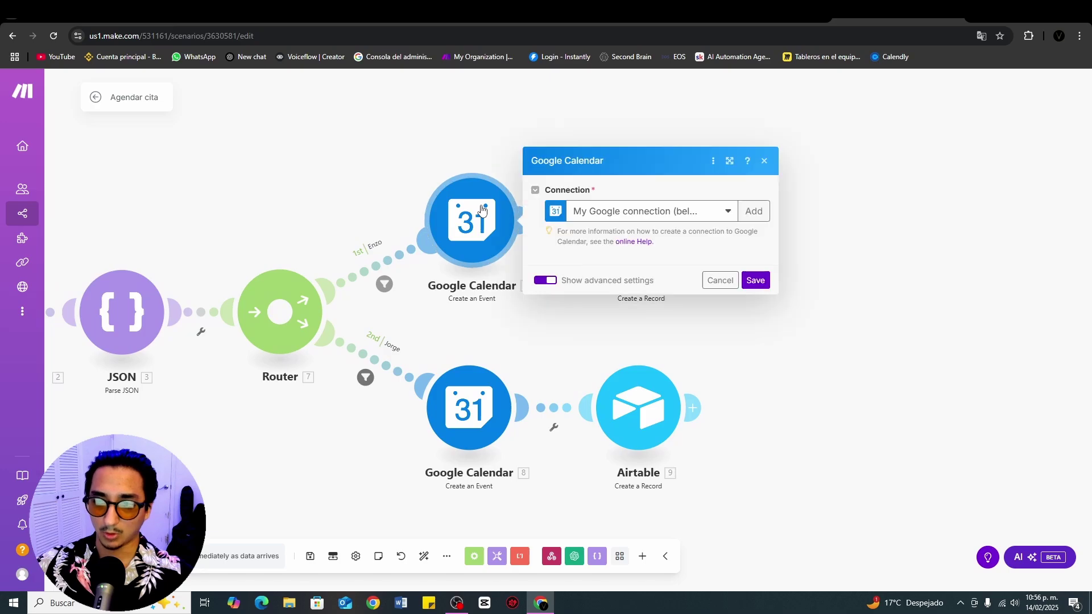
{"action": "scroll", "coordinate": [716, 202], "scroll_direction": "down", "scroll_amount": 1}
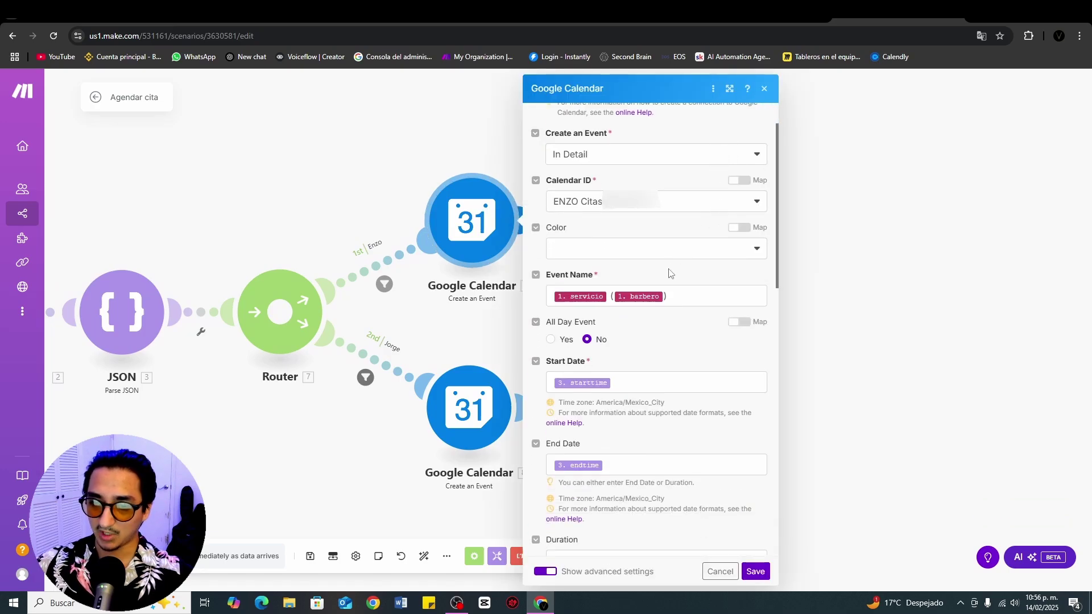
{"action": "scroll", "coordinate": [658, 282], "scroll_direction": "down", "scroll_amount": 2}
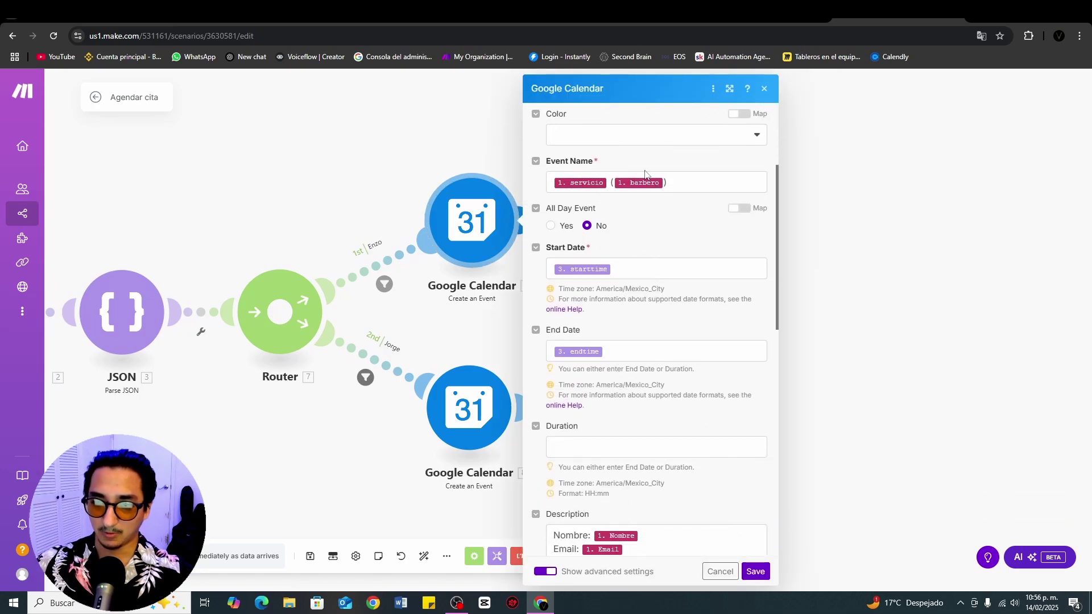
{"action": "scroll", "coordinate": [677, 219], "scroll_direction": "down", "scroll_amount": 1}
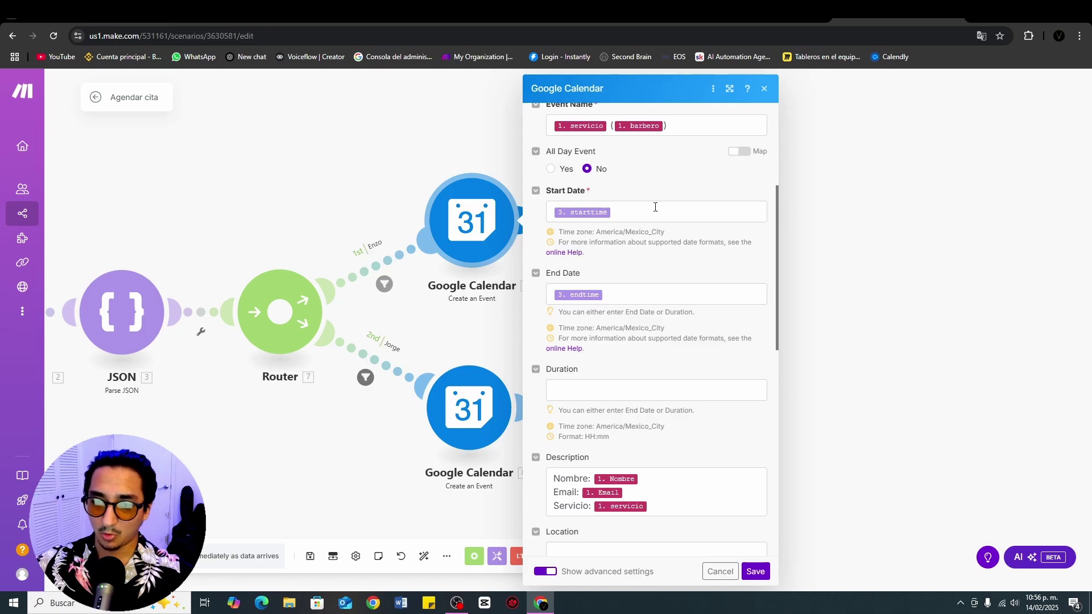
{"action": "mouse_move", "coordinate": [583, 215]}
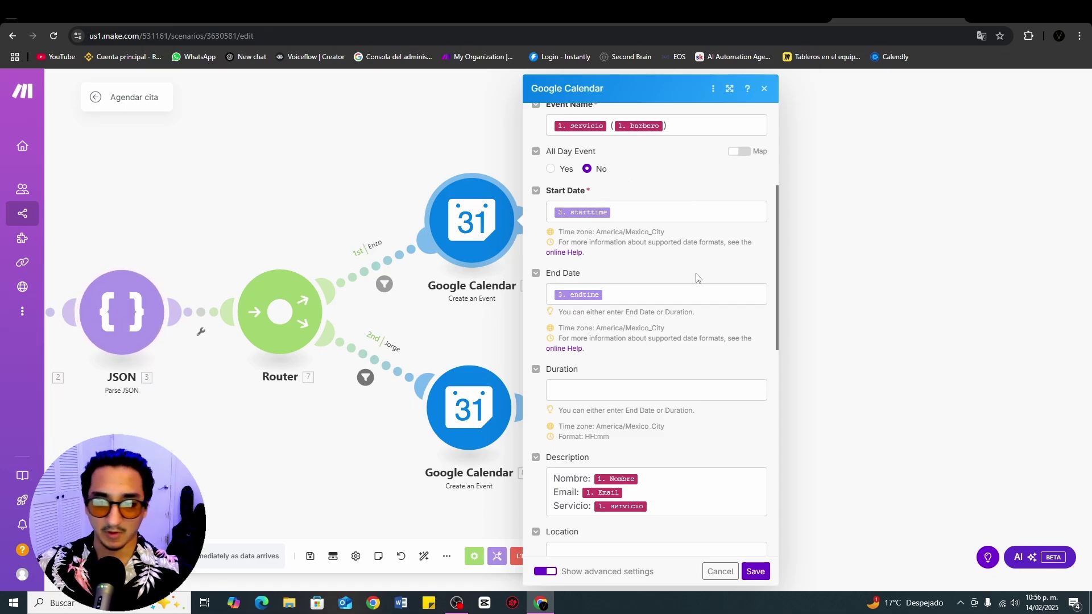
{"action": "scroll", "coordinate": [697, 306], "scroll_direction": "down", "scroll_amount": 3}
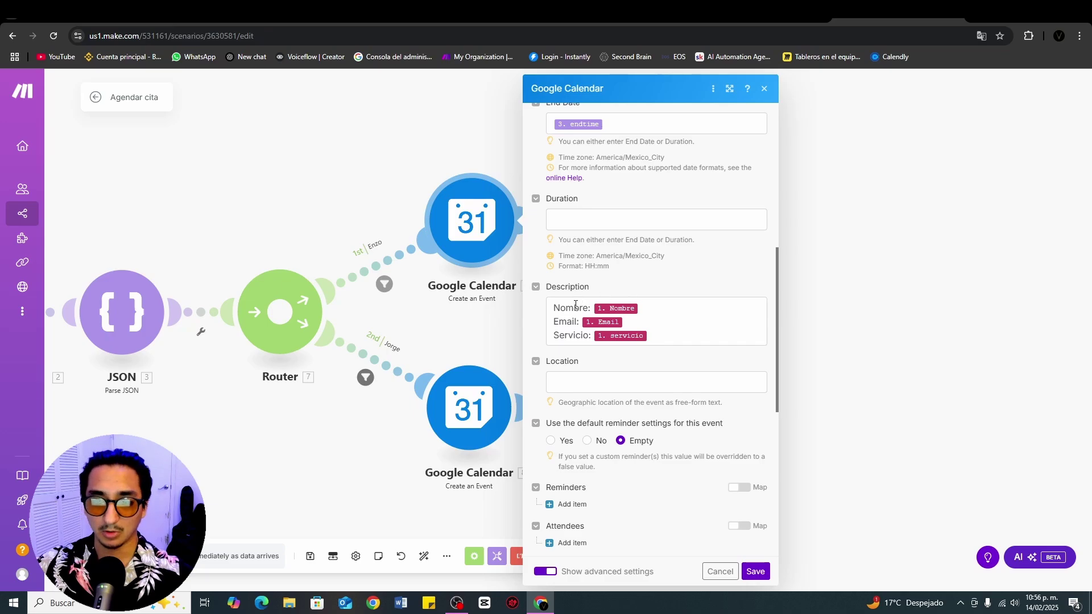
{"action": "scroll", "coordinate": [644, 239], "scroll_direction": "up", "scroll_amount": 10}
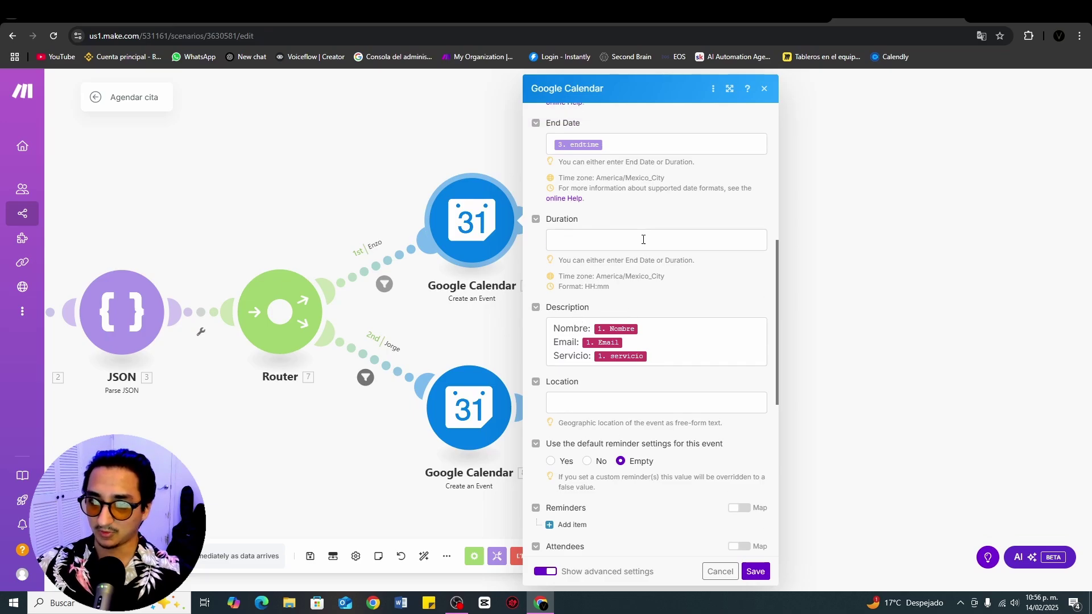
{"action": "left_click", "coordinate": [756, 571]}
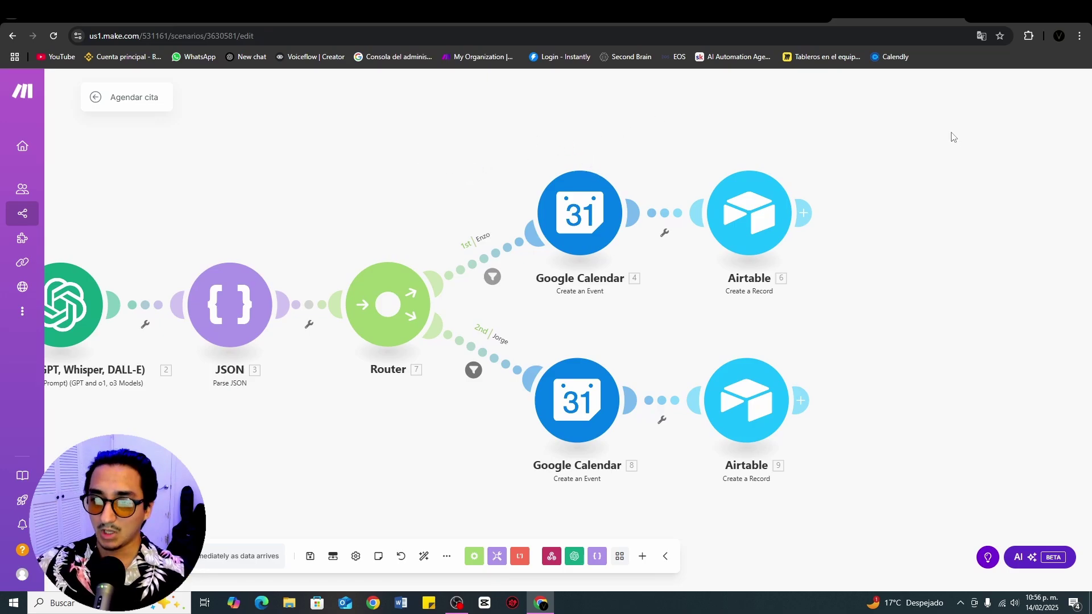
Step: Bring up the Airtable table showing the Corte de pelo booking with Enzo on 2/17/2025 8:00am
{"action": "left_click_drag", "start_coordinate": [953, 137], "coordinate": [693, 150]}
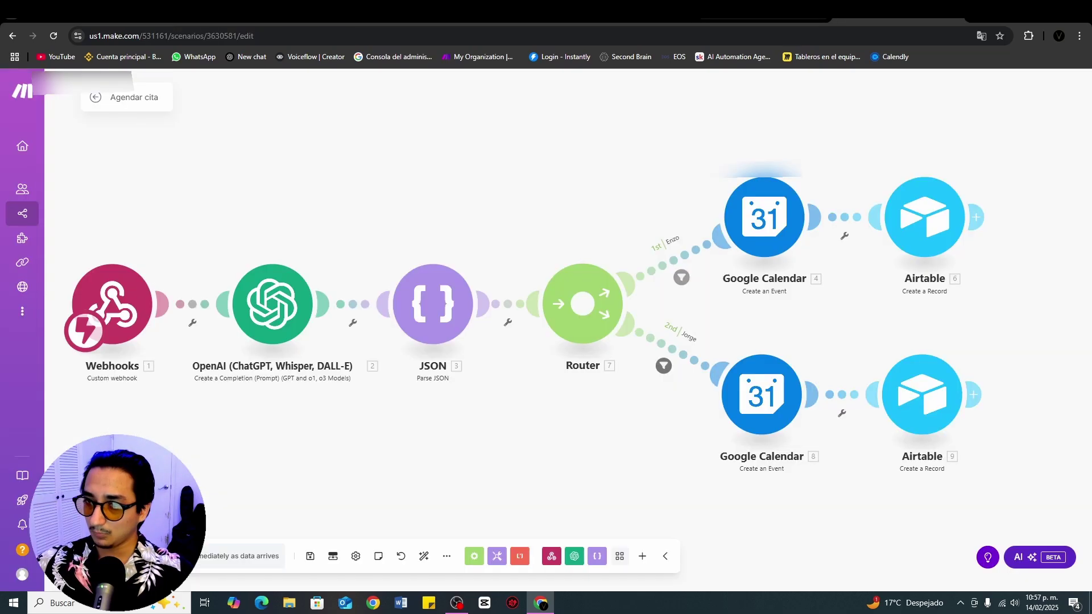
{"action": "left_click", "coordinate": [822, 13]}
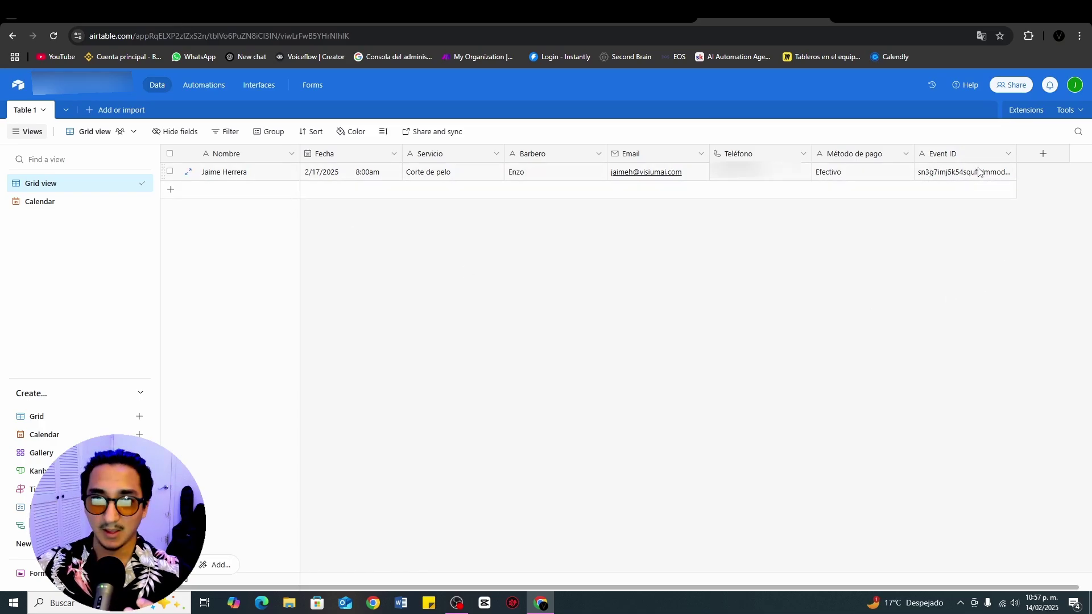
Step: Return to Make and open the Buscar cita scenario
{"action": "left_click", "coordinate": [898, 11]}
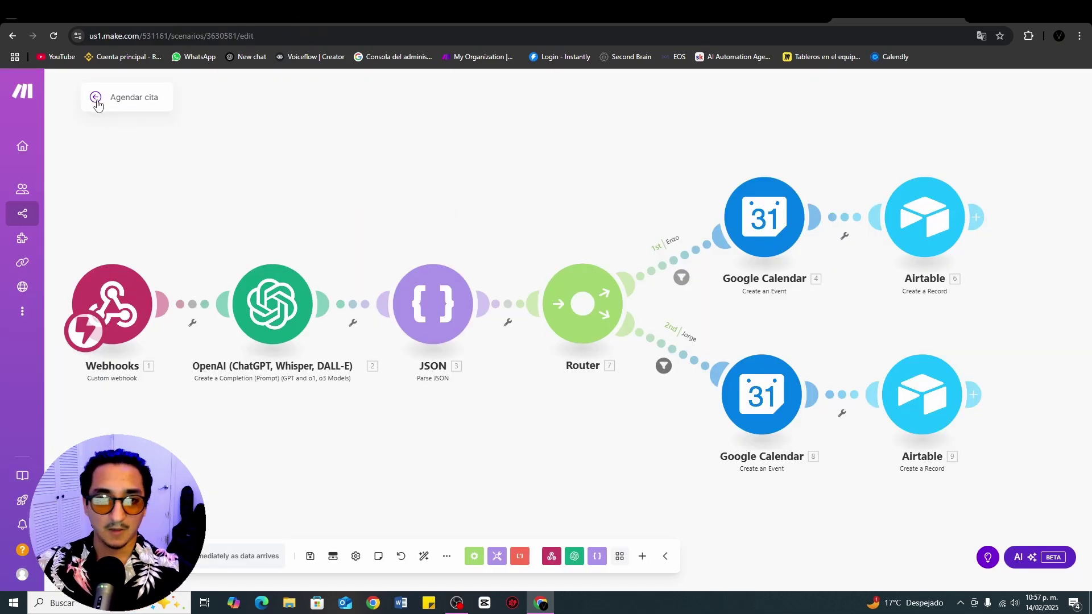
{"action": "left_click", "coordinate": [70, 96]}
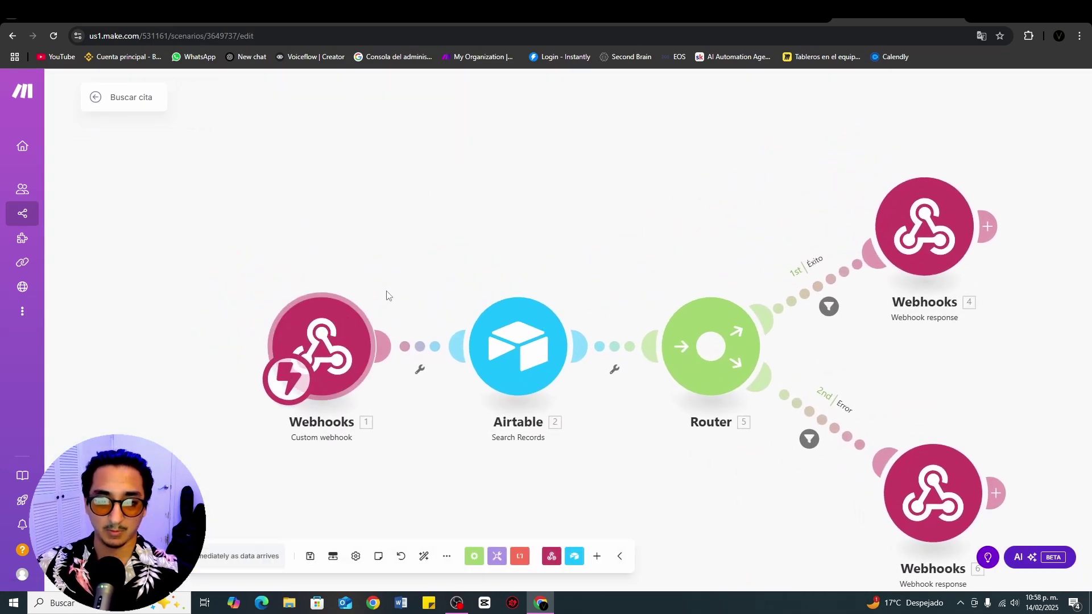
{"action": "left_click_drag", "start_coordinate": [560, 164], "coordinate": [448, 195]}
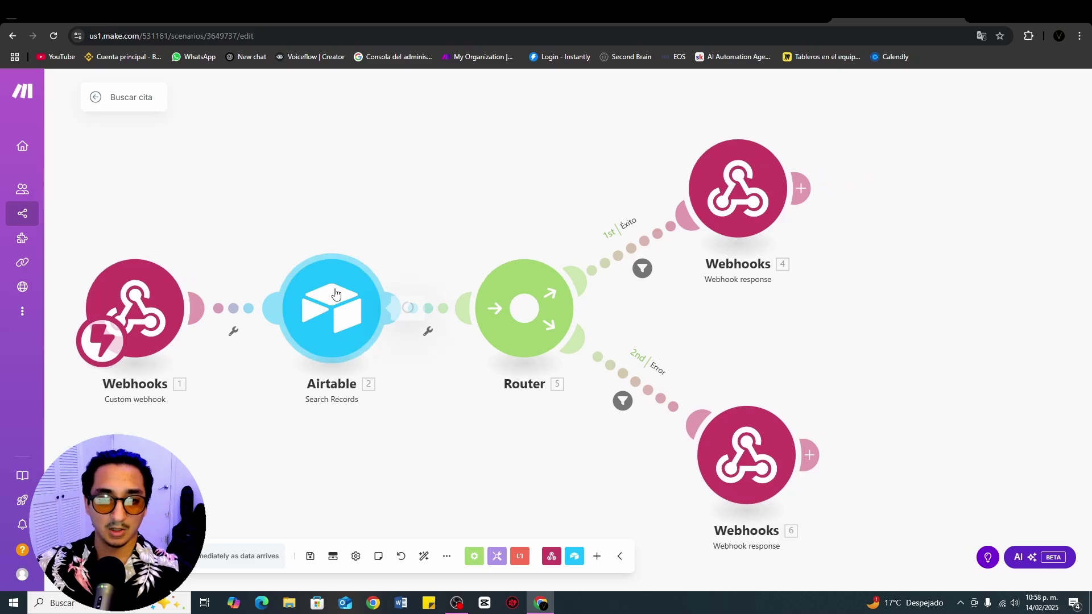
Step: Inspect the Airtable Search Records formula filtering by {Nombre}, then review the Éxito and Error webhook branches
{"action": "left_click", "coordinate": [336, 295]}
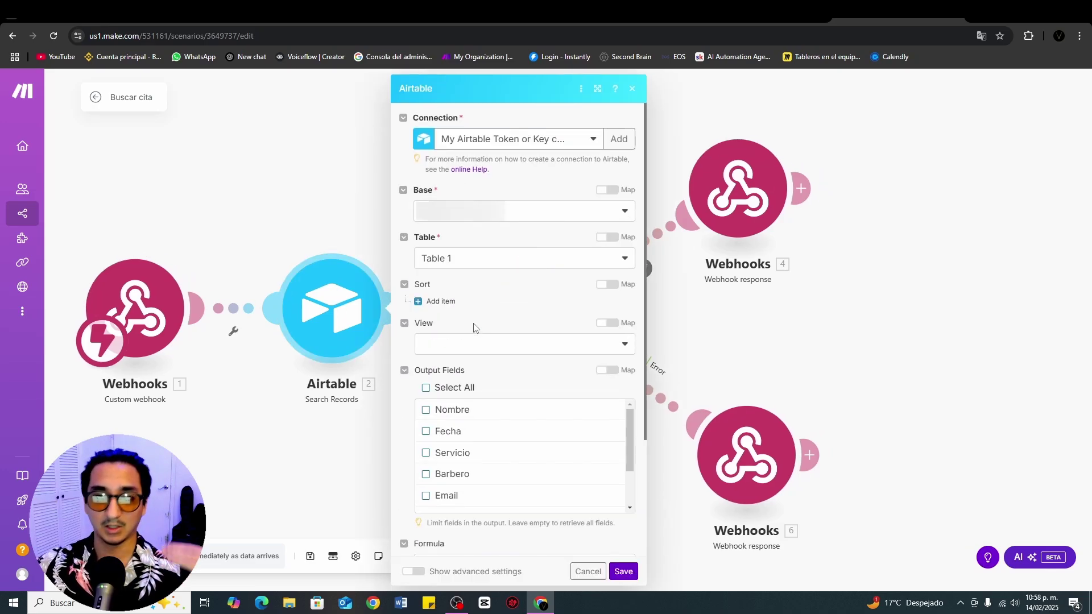
{"action": "scroll", "coordinate": [530, 307], "scroll_direction": "down", "scroll_amount": 3}
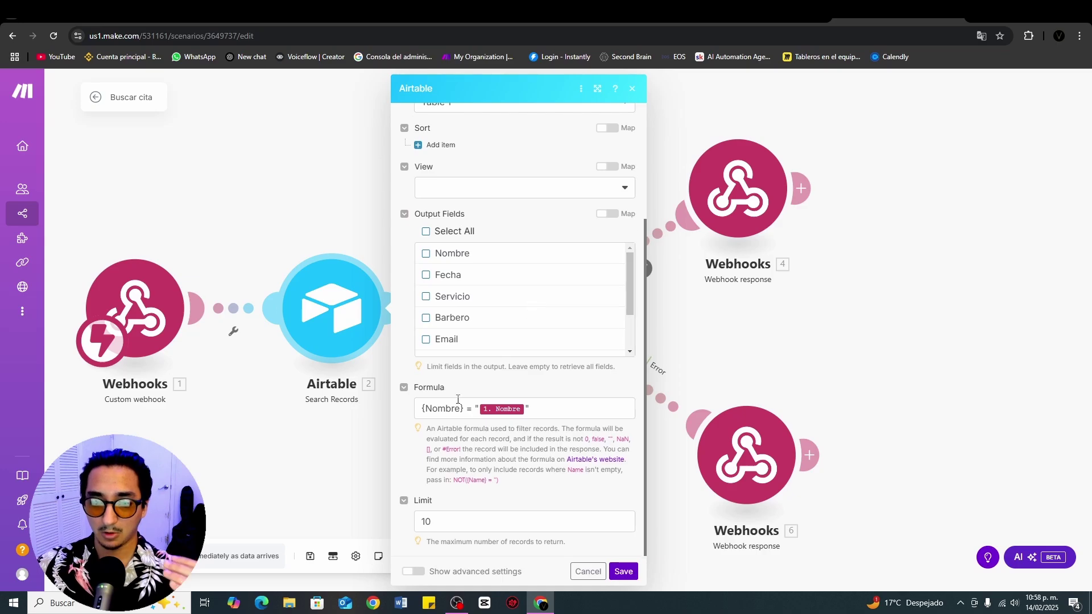
{"action": "left_click", "coordinate": [435, 408]}
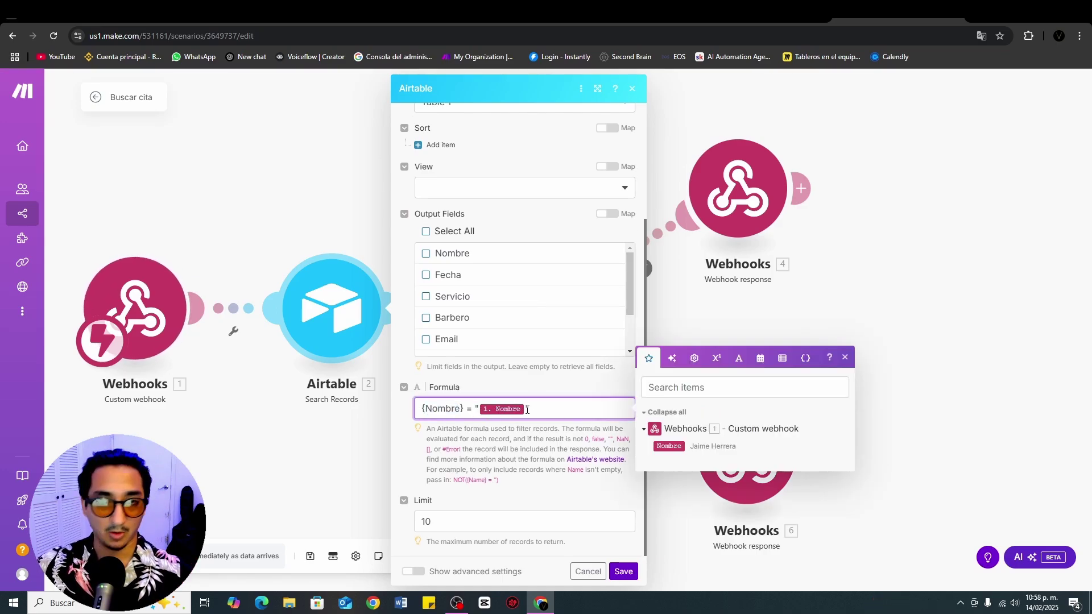
{"action": "left_click", "coordinate": [565, 485]}
{"action": "key", "text": "Escape"}
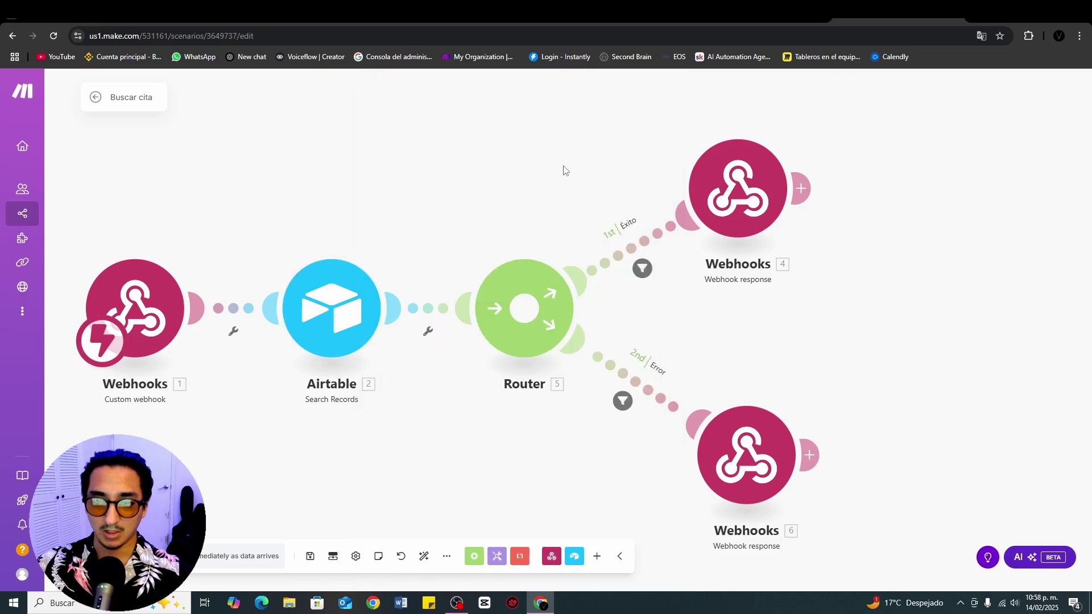
{"action": "left_click_drag", "start_coordinate": [566, 170], "coordinate": [410, 238]}
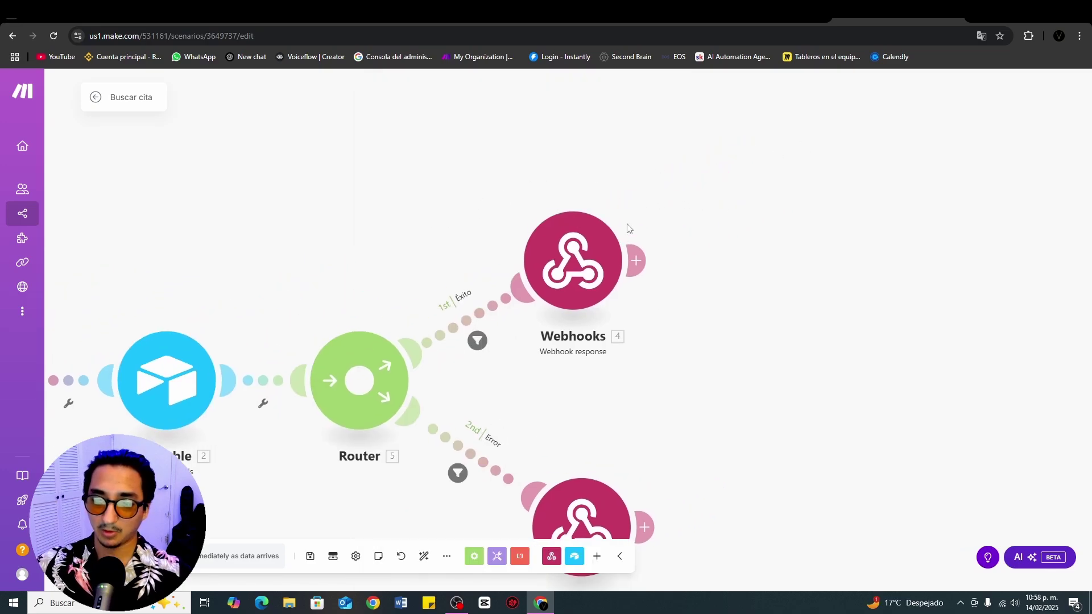
{"action": "left_click_drag", "start_coordinate": [618, 218], "coordinate": [503, 156]}
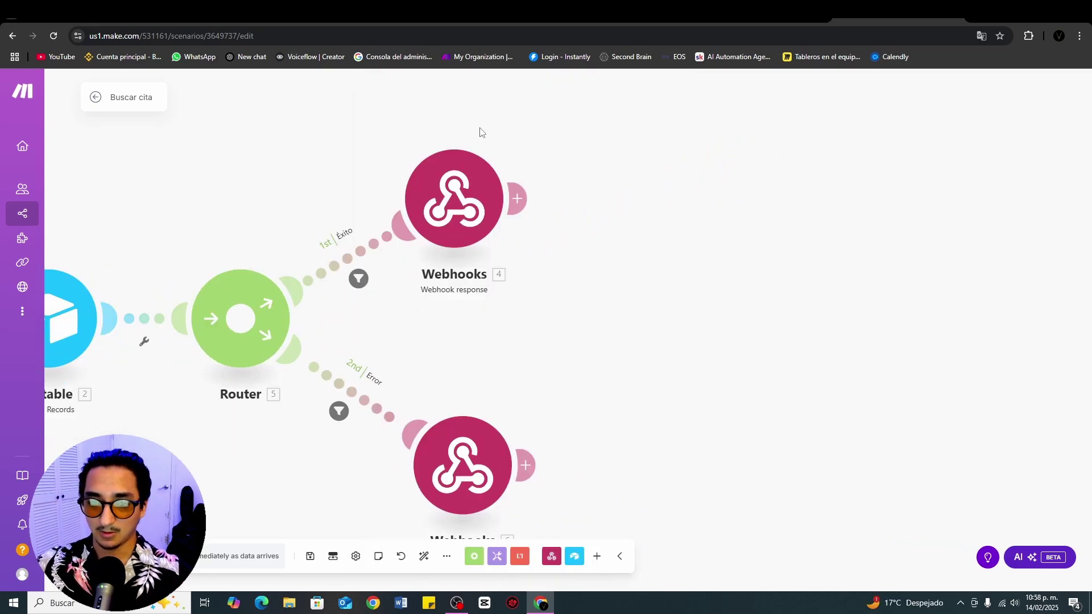
Step: Open Cancelar cita and check the Event ID mapped into Enzo's Google Calendar Delete an Event module
{"action": "key", "text": "alt+Left"}
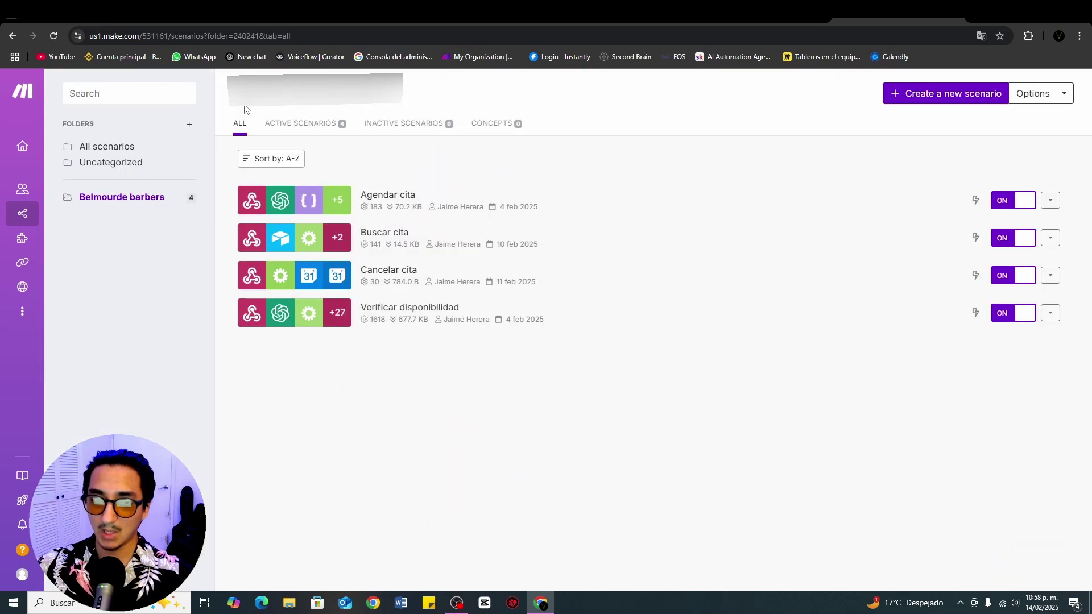
{"action": "left_click", "coordinate": [441, 275]}
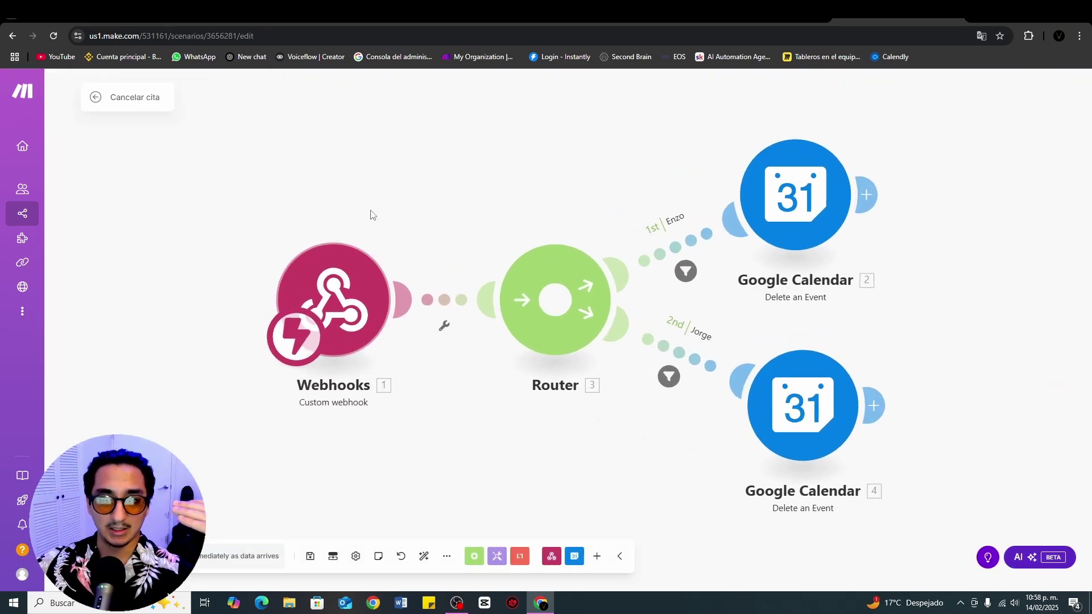
{"action": "left_click_drag", "start_coordinate": [476, 180], "coordinate": [299, 200]}
{"action": "left_click", "coordinate": [534, 225]}
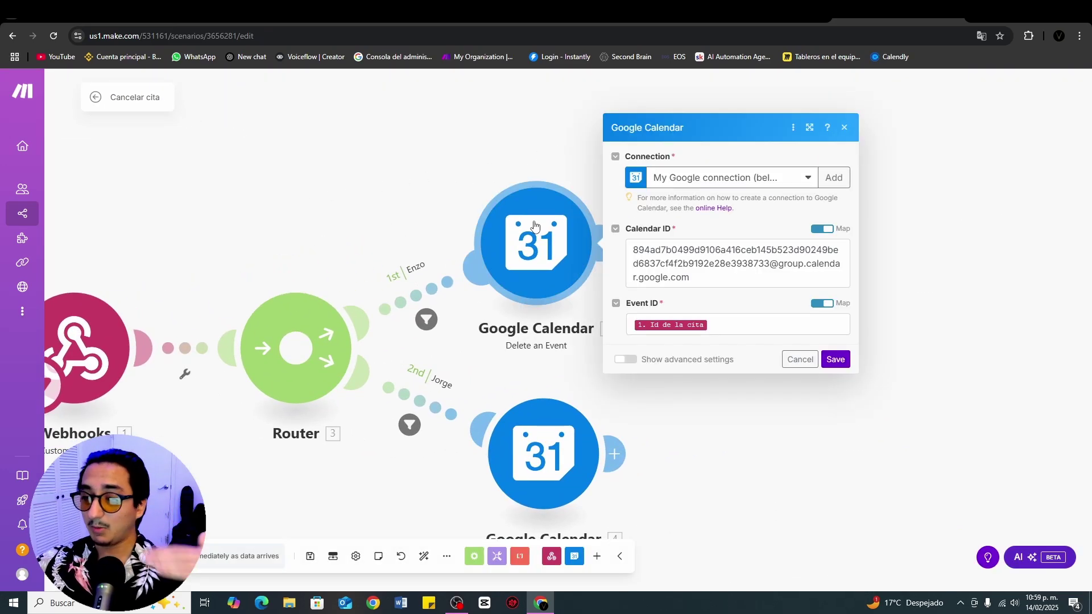
{"action": "left_click", "coordinate": [734, 328]}
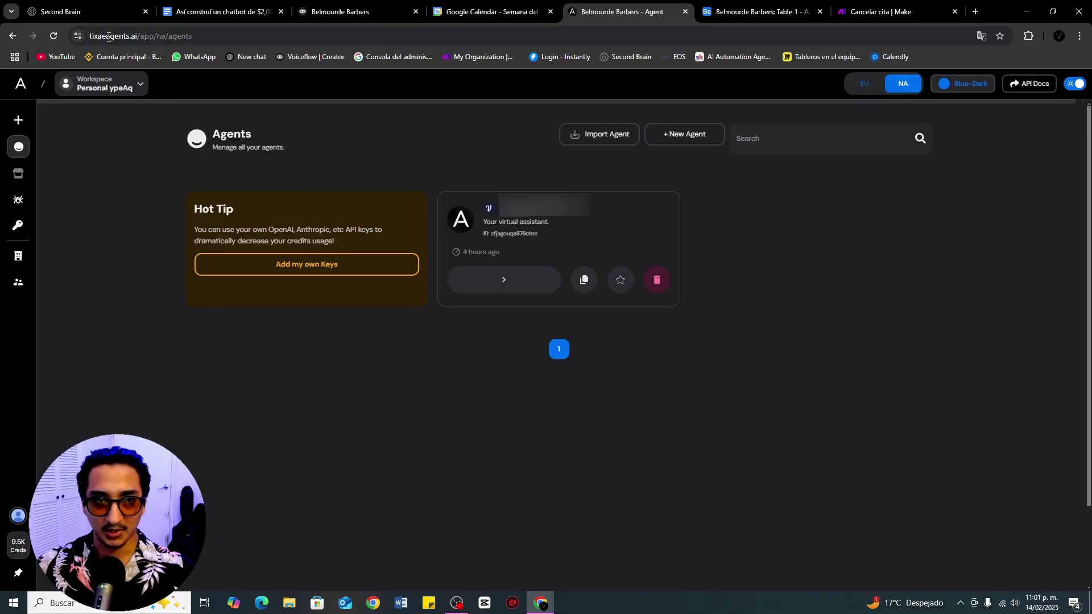
Step: Open the barbershop agent's WhatsApp conversation, take it over manually, then pass it back to the AI
{"action": "left_click", "coordinate": [475, 284]}
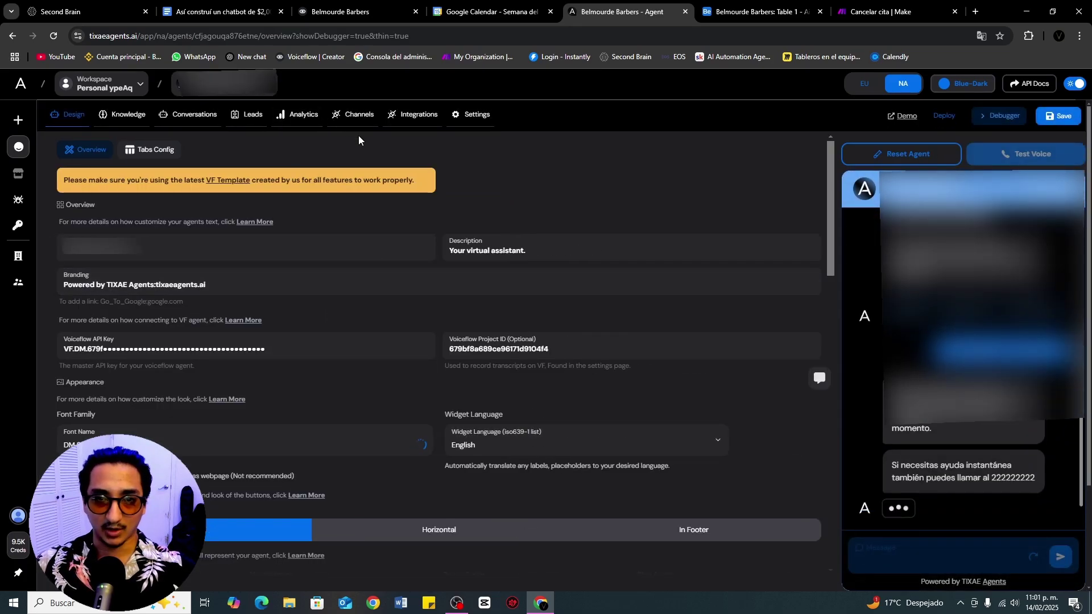
{"action": "left_click", "coordinate": [353, 114]}
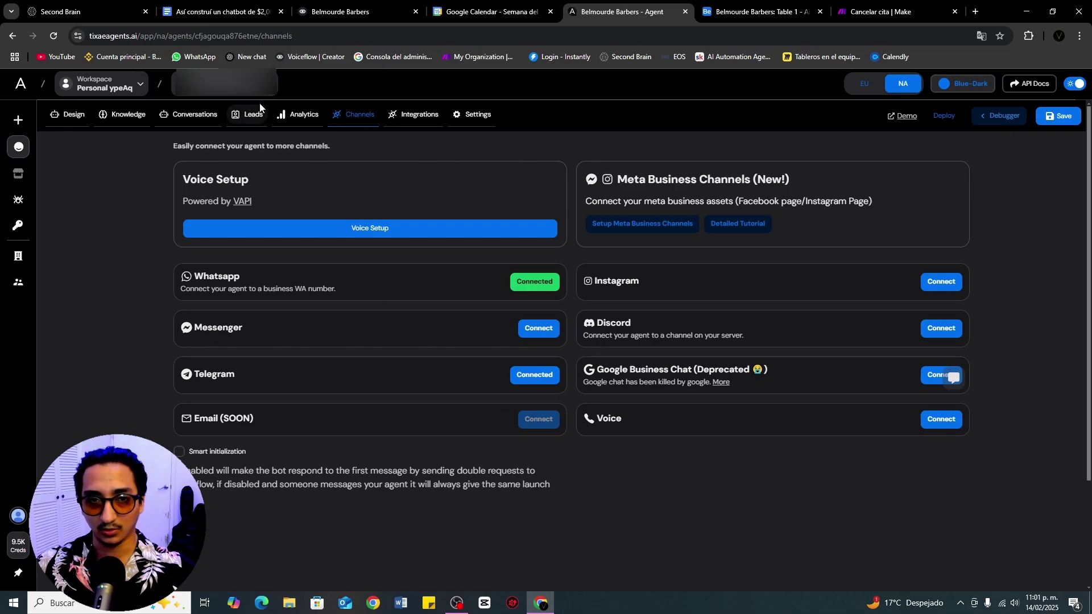
{"action": "left_click", "coordinate": [190, 116]}
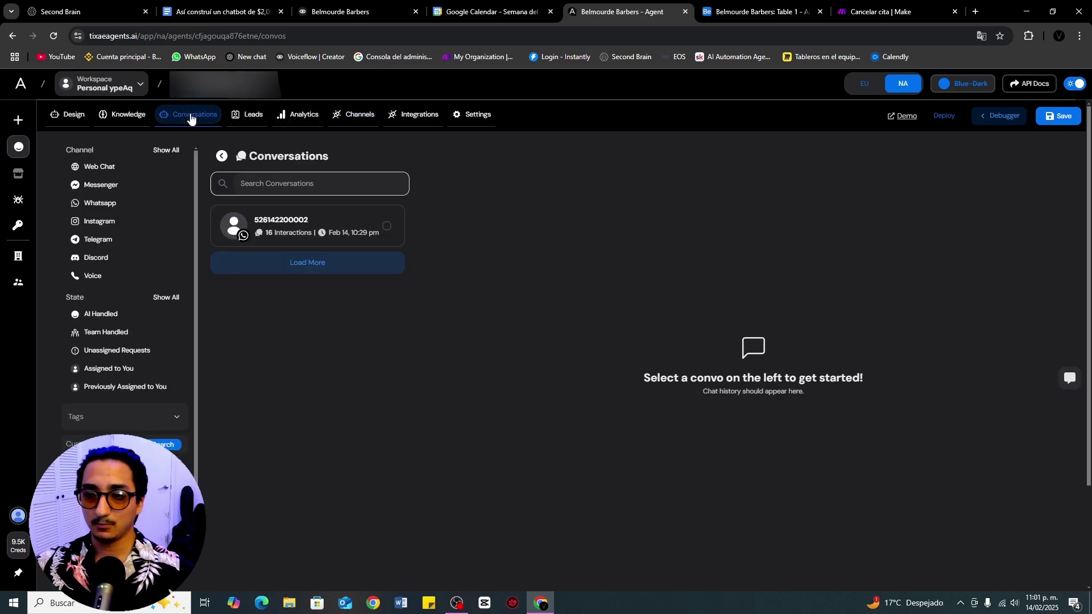
{"action": "left_click", "coordinate": [329, 220]}
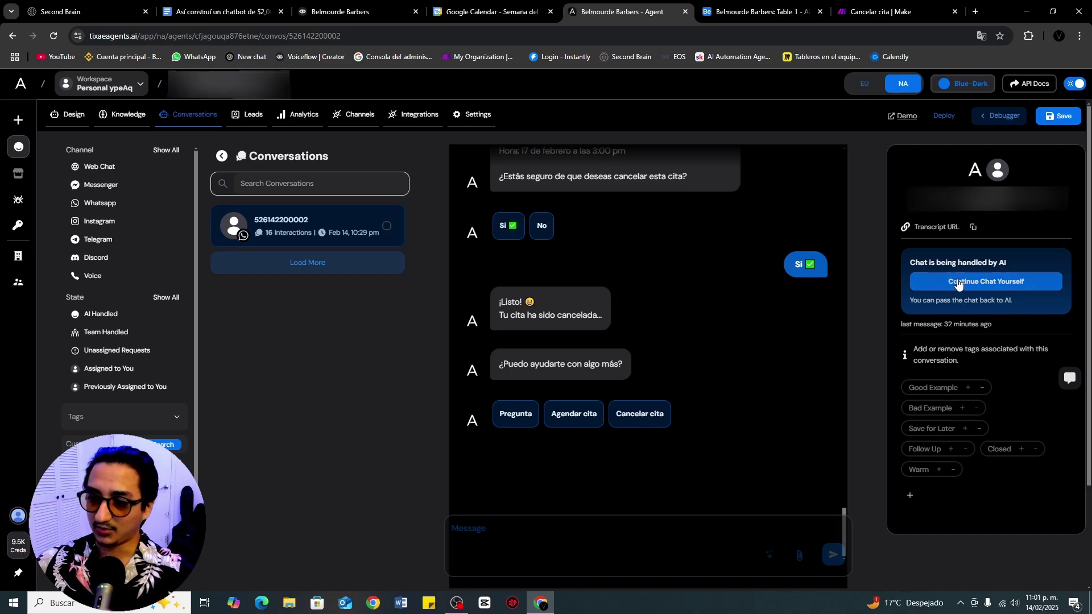
{"action": "left_click", "coordinate": [959, 283]}
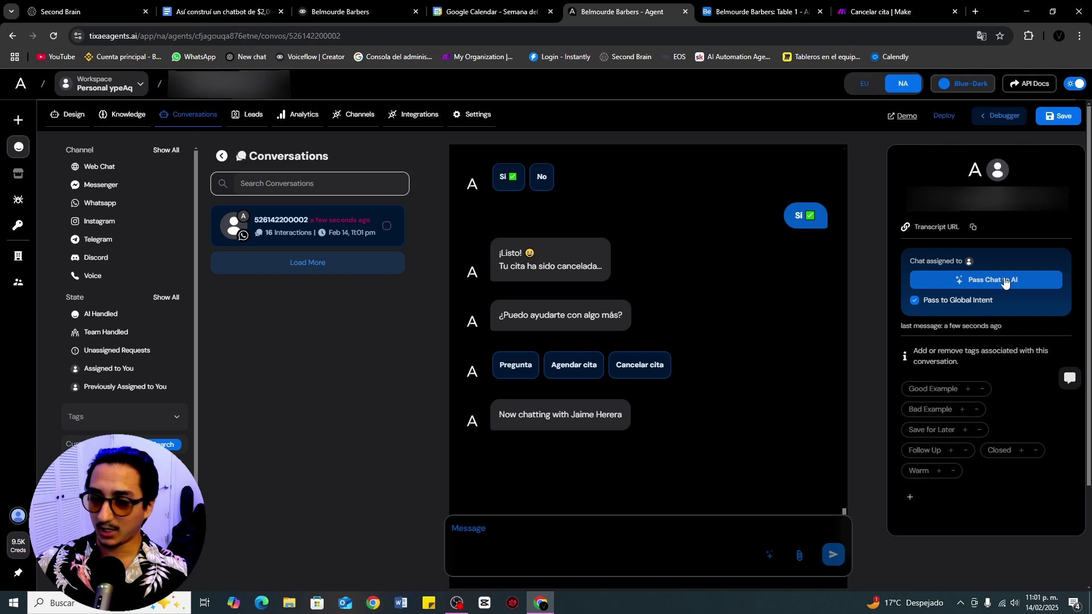
{"action": "left_click", "coordinate": [1006, 281]}
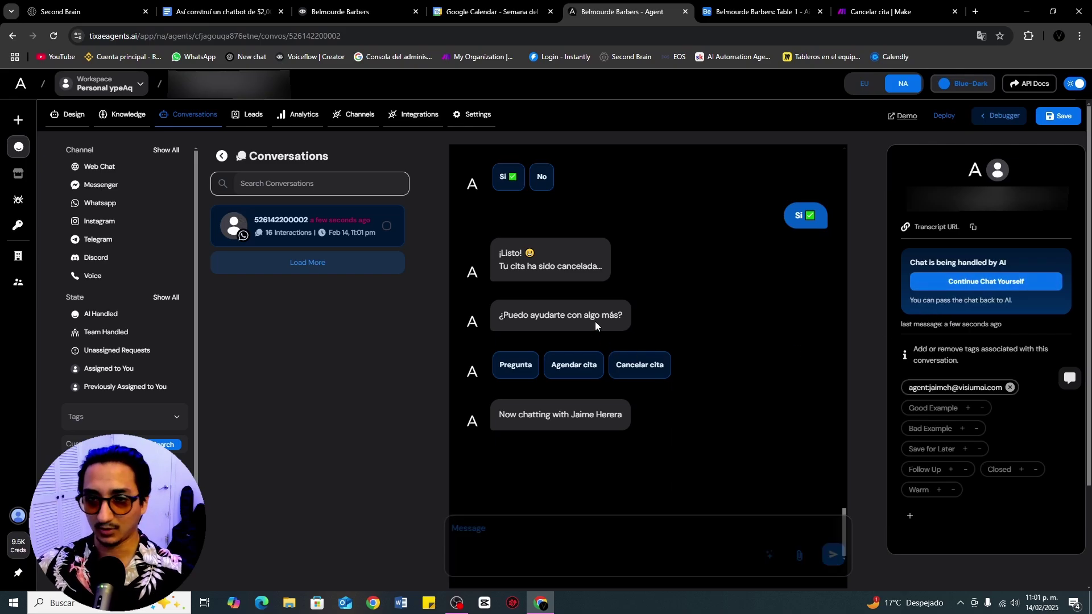
{"action": "left_click", "coordinate": [298, 114]}
Step: Scroll through the Analytics charts: total conversations peaking at 2, user retention falling from 5 to 1
{"action": "scroll", "coordinate": [165, 324], "scroll_direction": "down", "scroll_amount": 12}
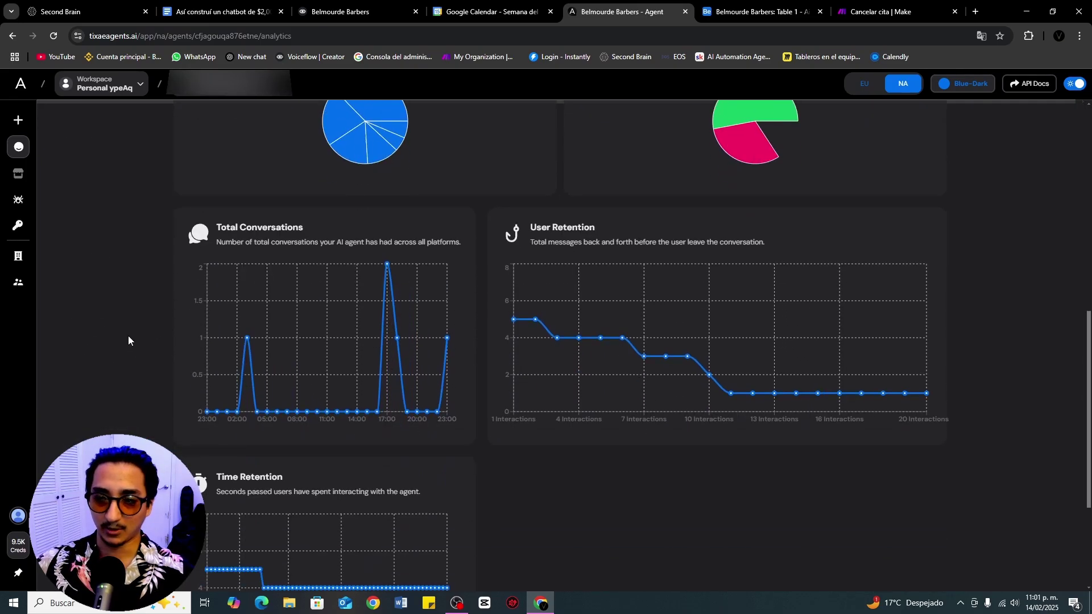
{"action": "scroll", "coordinate": [128, 336], "scroll_direction": "up", "scroll_amount": 8}
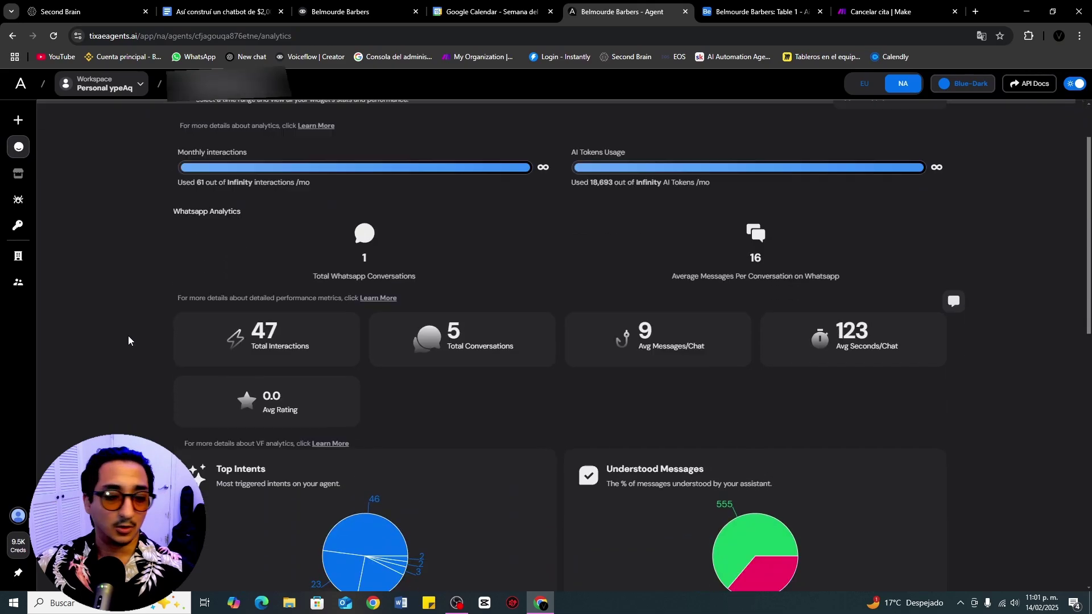
{"action": "scroll", "coordinate": [128, 336], "scroll_direction": "down", "scroll_amount": 2}
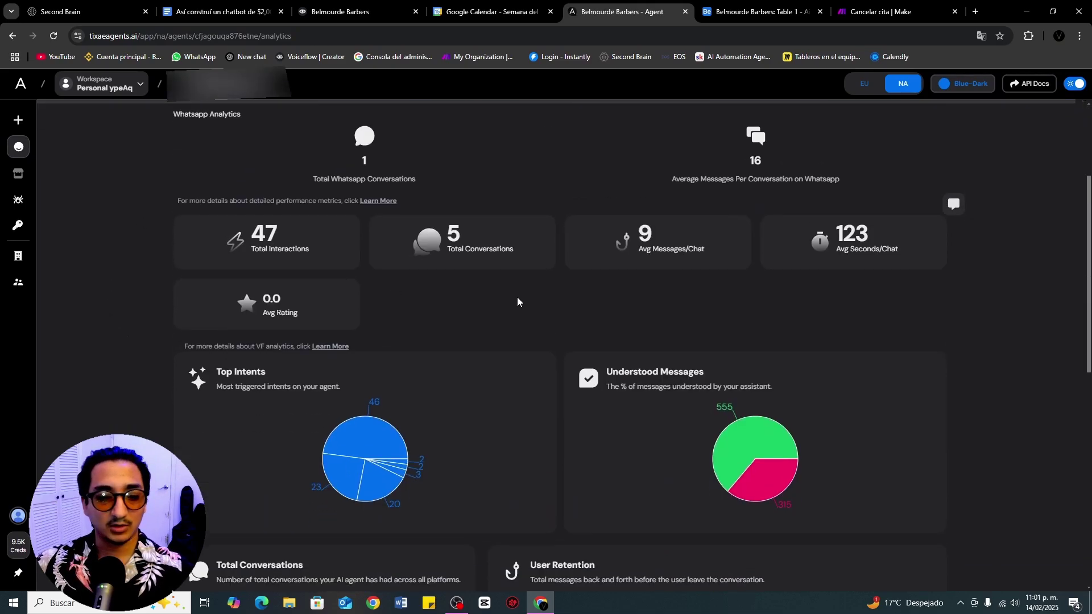
{"action": "scroll", "coordinate": [511, 293], "scroll_direction": "down", "scroll_amount": 3}
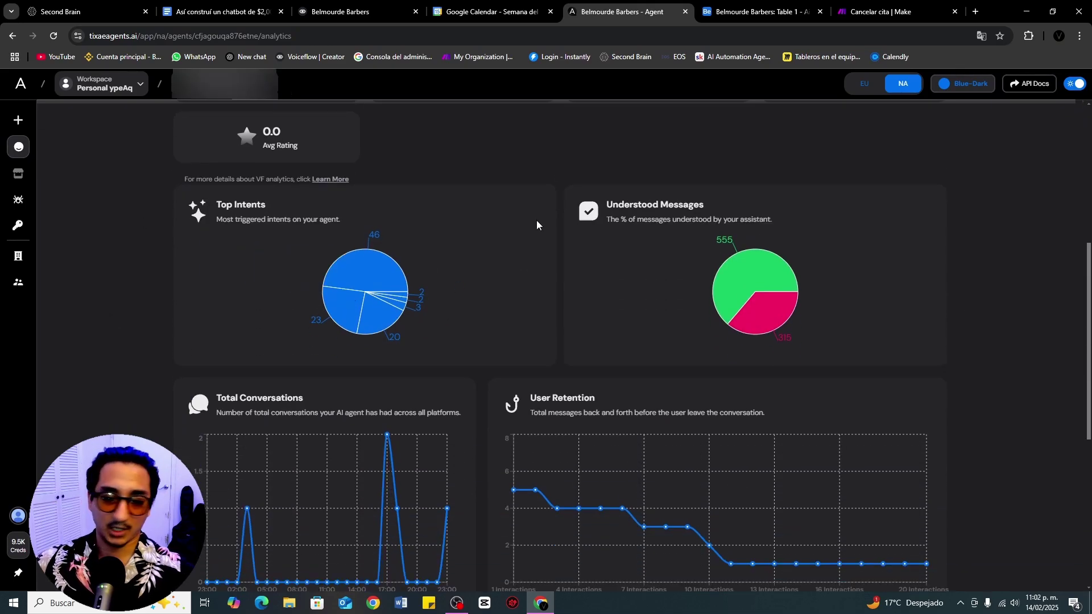
{"action": "scroll", "coordinate": [537, 220], "scroll_direction": "down", "scroll_amount": 4}
{"action": "scroll", "coordinate": [482, 250], "scroll_direction": "up", "scroll_amount": 8}
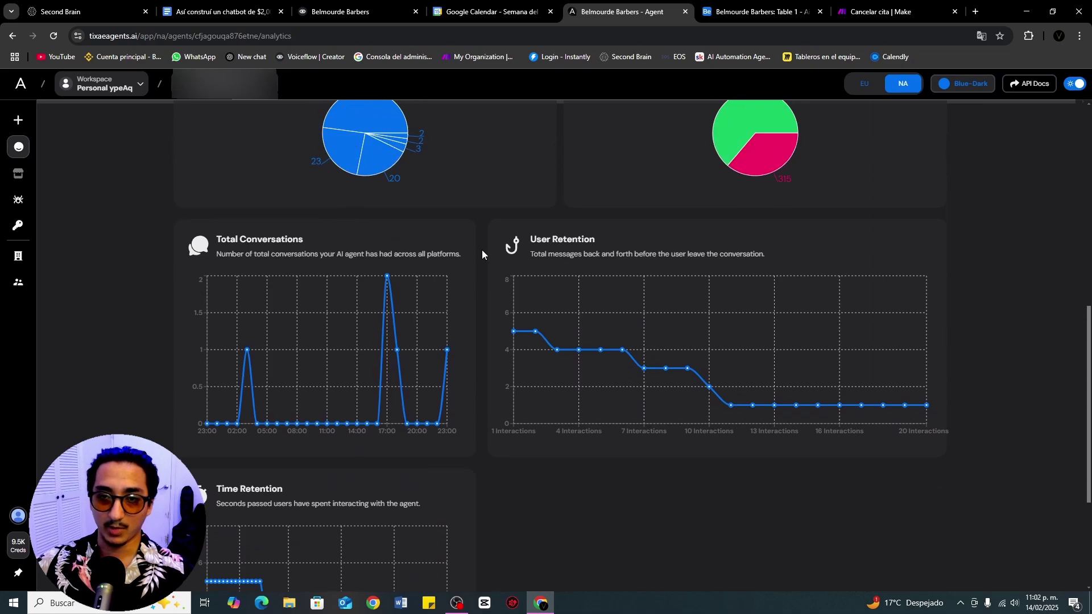